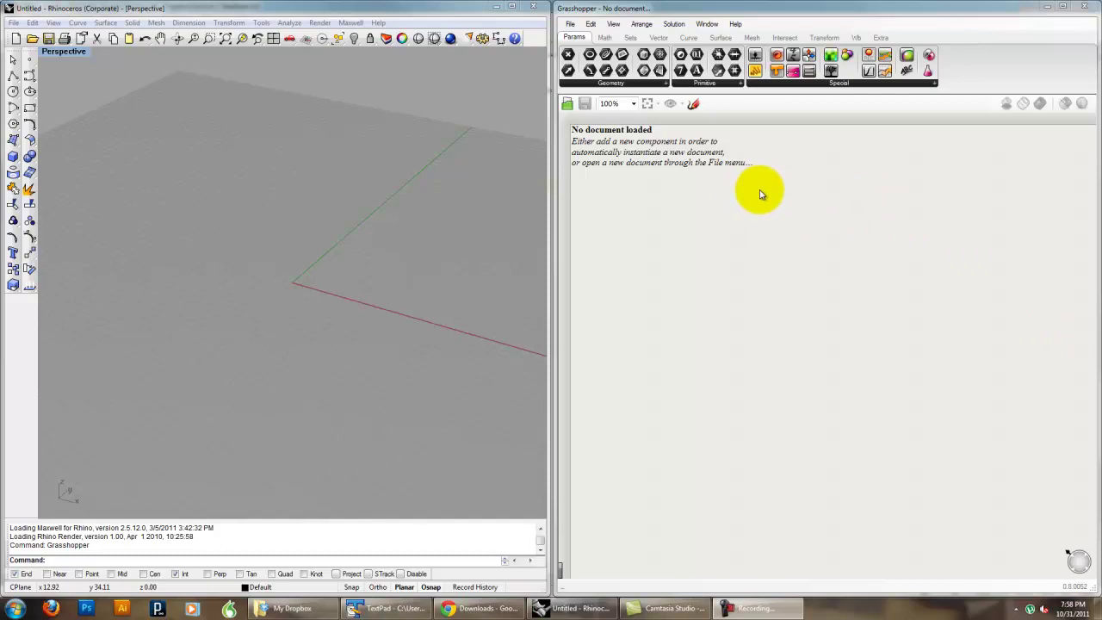
Place a Polygon component from Curve > Primitive, previewing a hexagon at the origin
{"action": "left_click", "coordinate": [709, 39]}
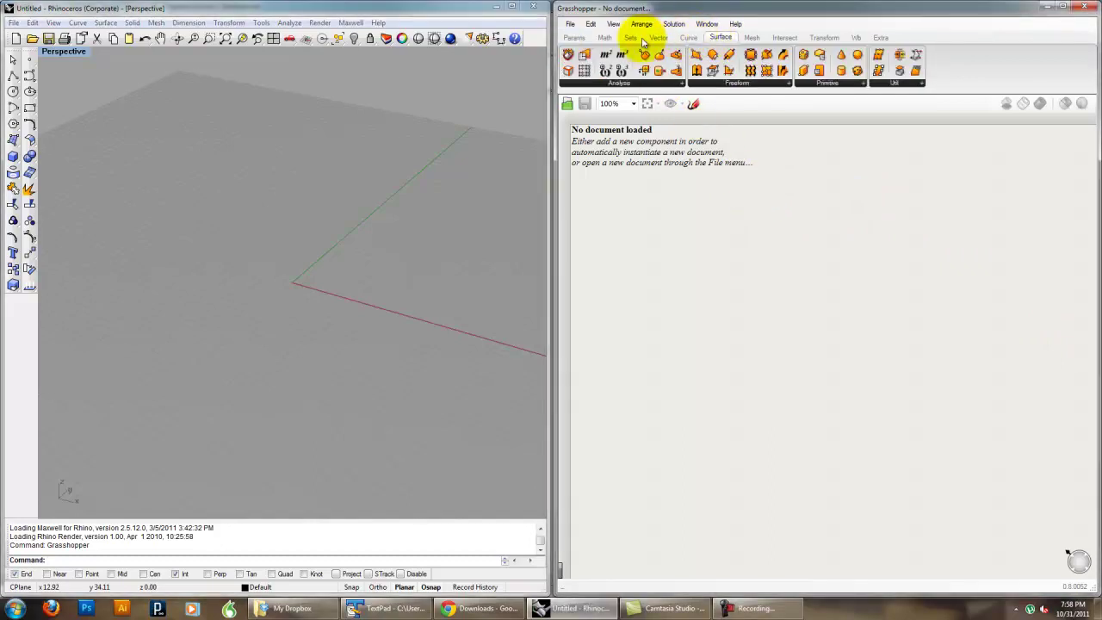
{"action": "left_click", "coordinate": [606, 37]}
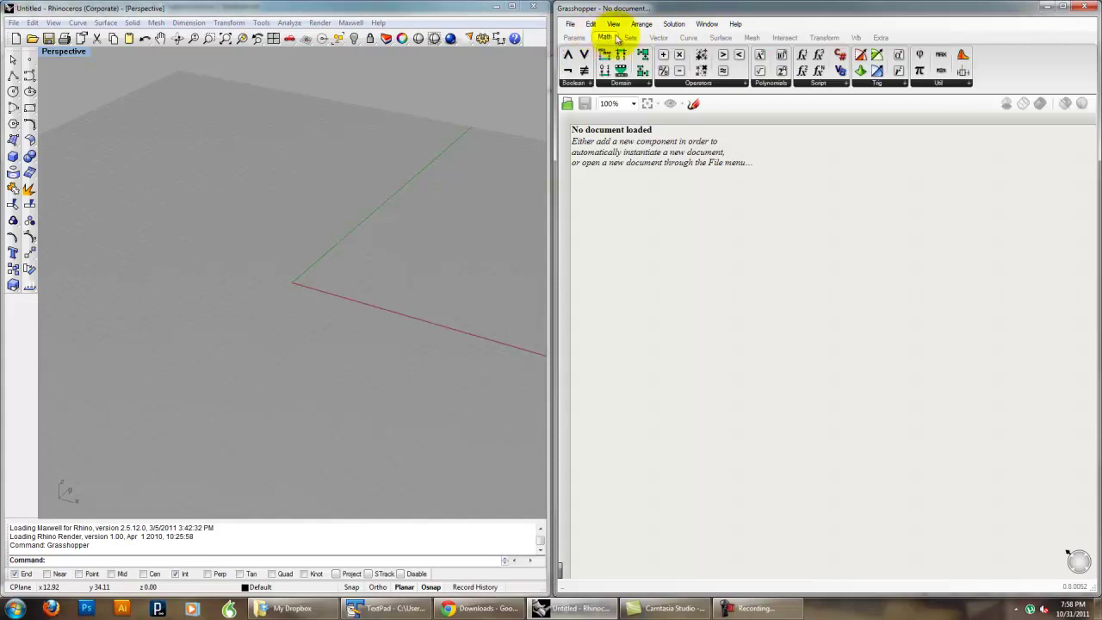
{"action": "left_click", "coordinate": [688, 38]}
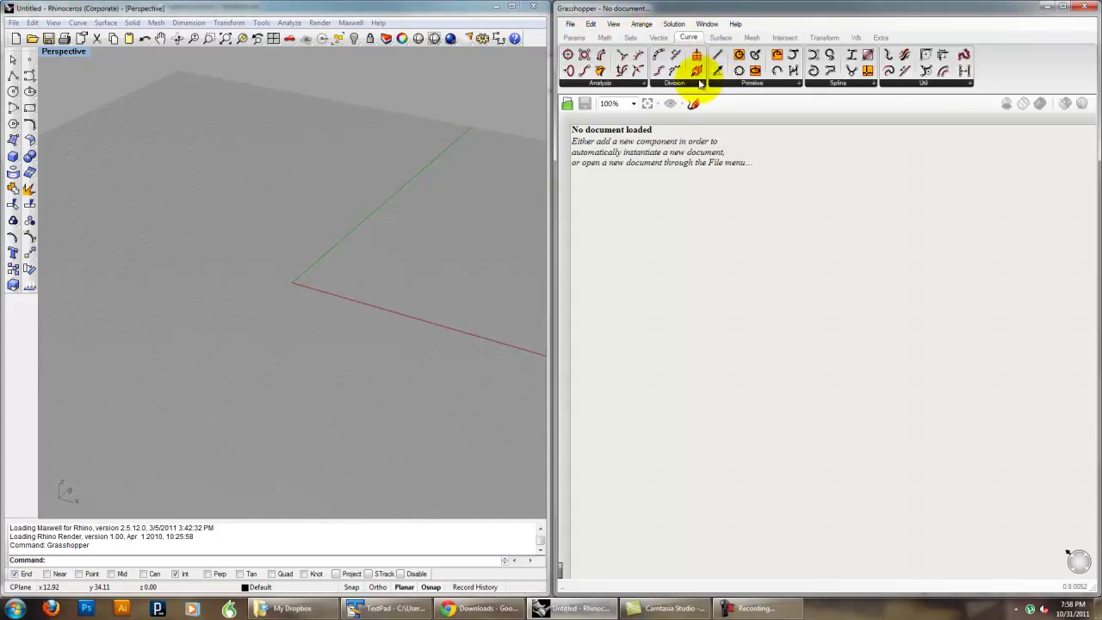
{"action": "left_click", "coordinate": [771, 84]}
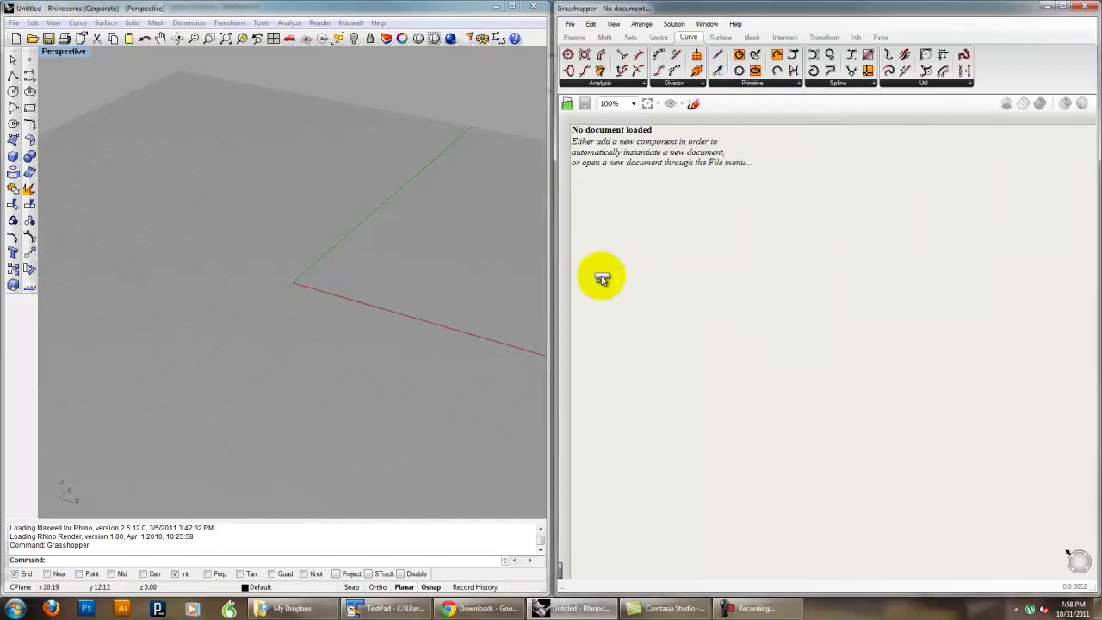
{"action": "left_click", "coordinate": [720, 254]}
Set the Polygon's segment count to 3 so it becomes a triangle
{"action": "scroll", "coordinate": [268, 295], "scroll_direction": "up", "scroll_amount": 6}
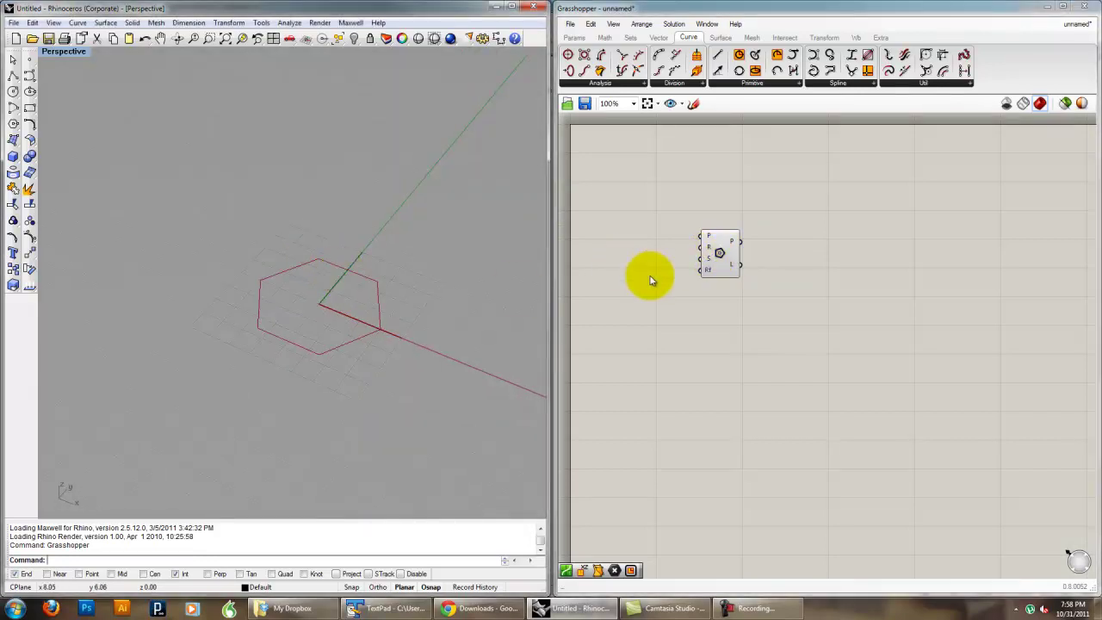
{"action": "right_click", "coordinate": [709, 264]}
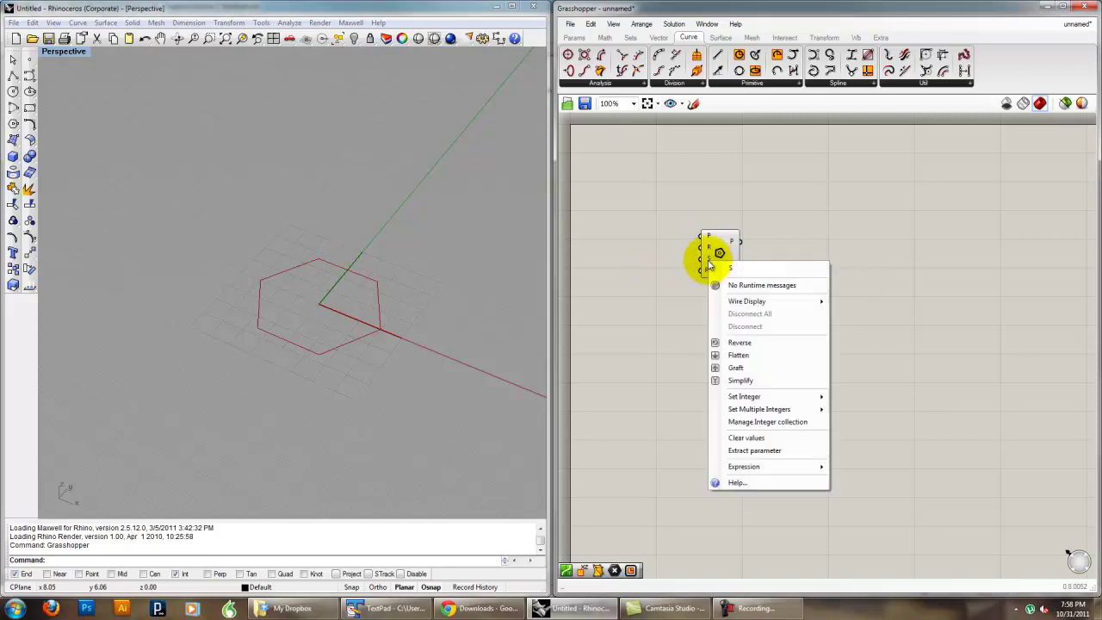
{"action": "mouse_move", "coordinate": [783, 396]}
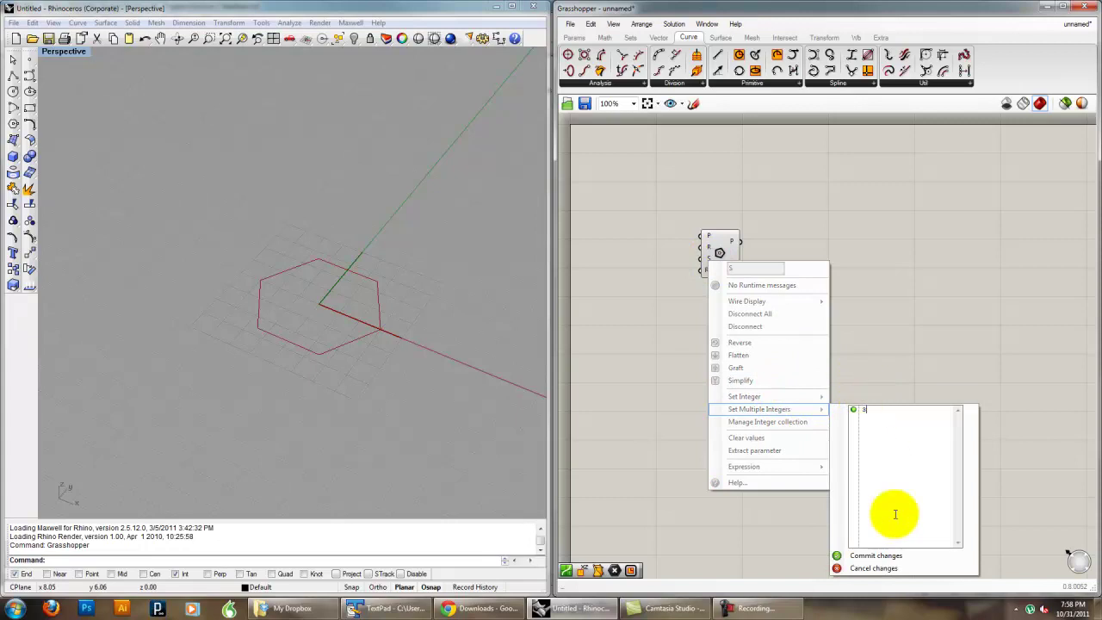
{"action": "left_click", "coordinate": [887, 556]}
{"action": "right_click_drag", "start_coordinate": [295, 297], "coordinate": [344, 264]}
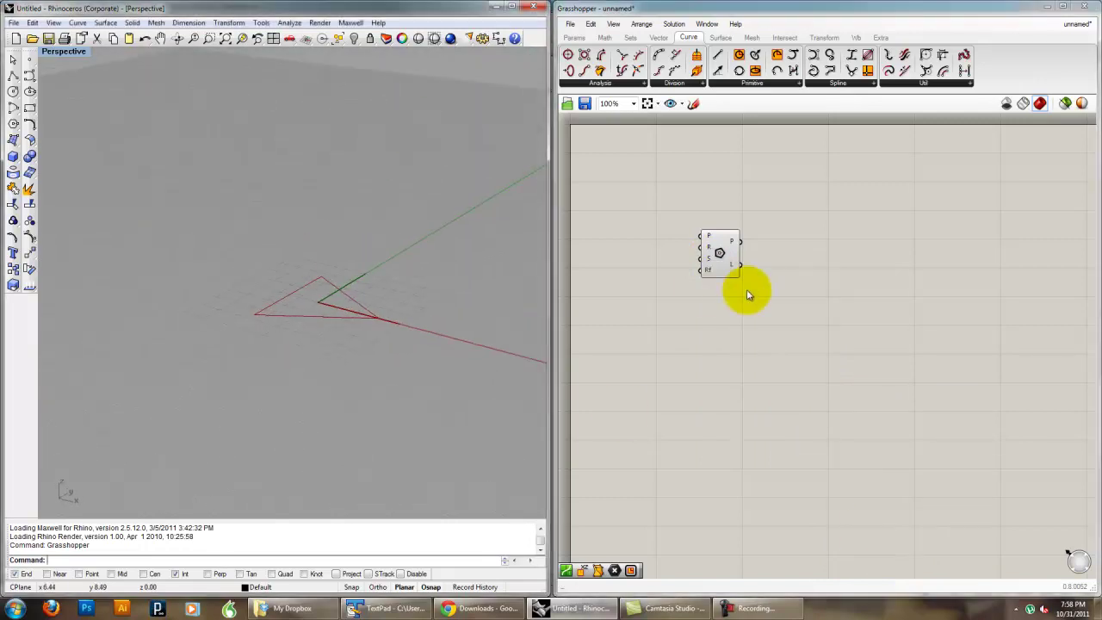
Reposition the Polygon component slightly left on the canvas
{"action": "mouse_move", "coordinate": [710, 237]}
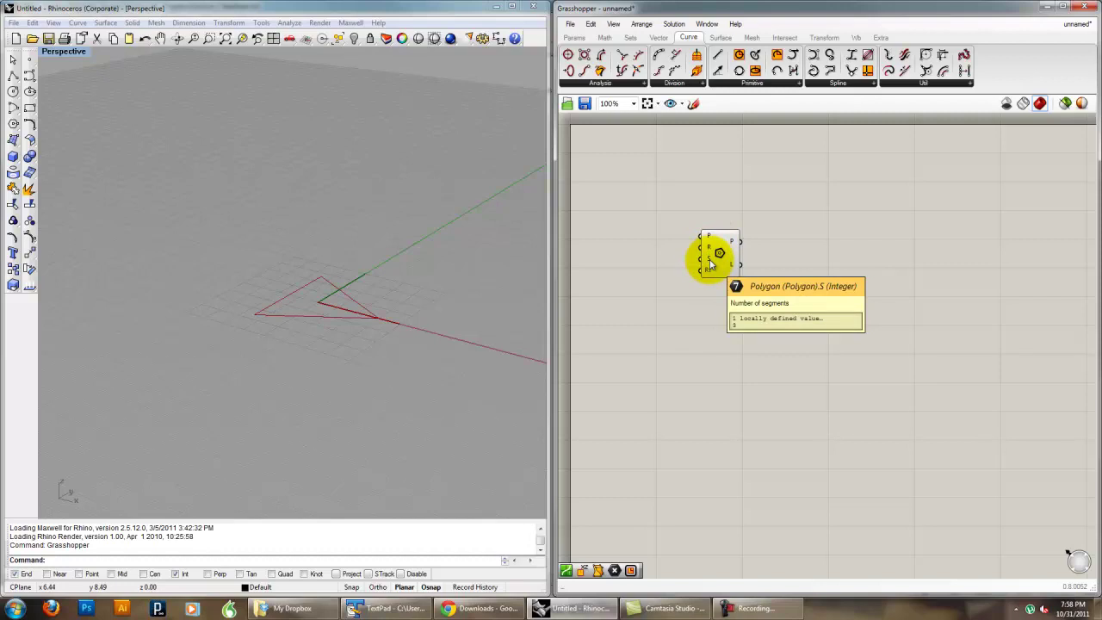
{"action": "left_click_drag", "start_coordinate": [711, 264], "coordinate": [702, 282]}
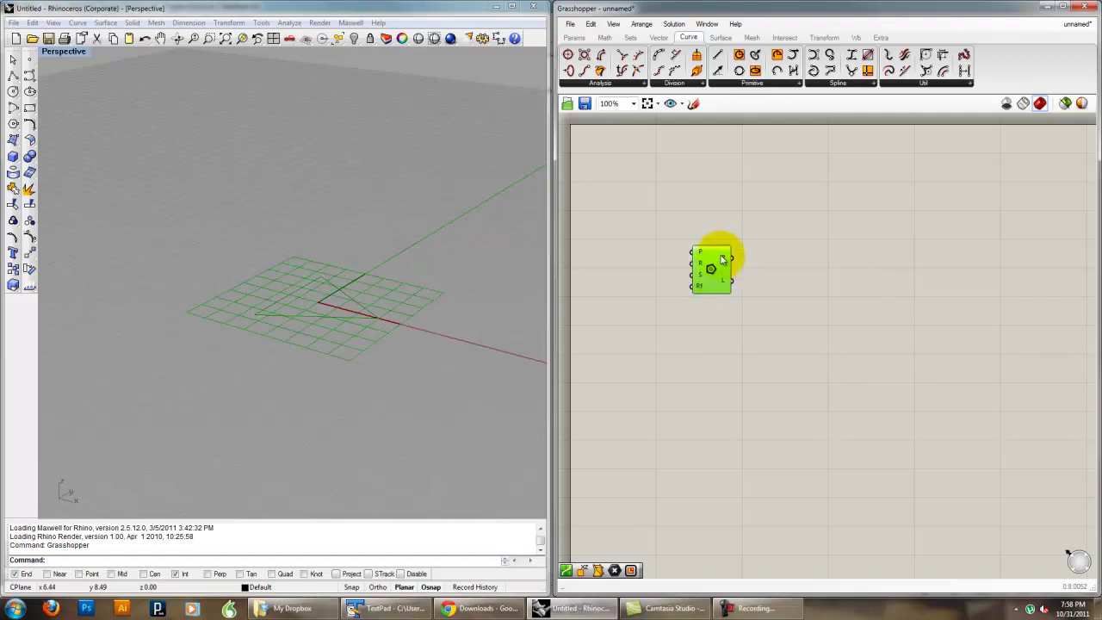
{"action": "mouse_move", "coordinate": [724, 260]}
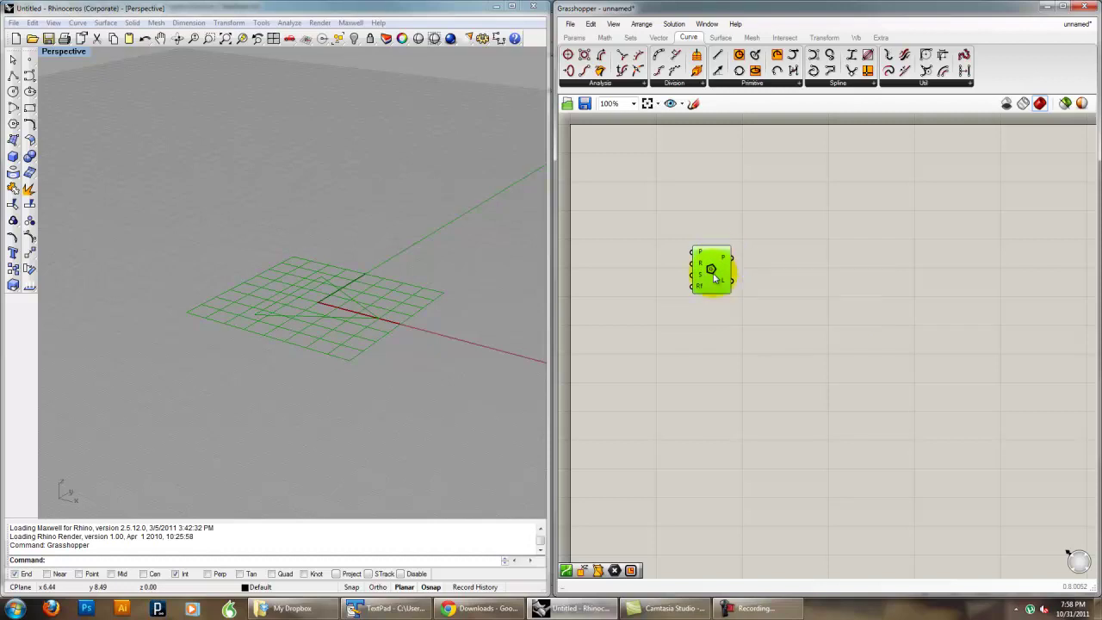
{"action": "left_click_drag", "start_coordinate": [709, 271], "coordinate": [697, 268]}
{"action": "right_click_drag", "start_coordinate": [486, 288], "coordinate": [508, 292]}
Add a Move component and wire the Polygon's output into its G input
{"action": "double_click", "coordinate": [820, 307]}
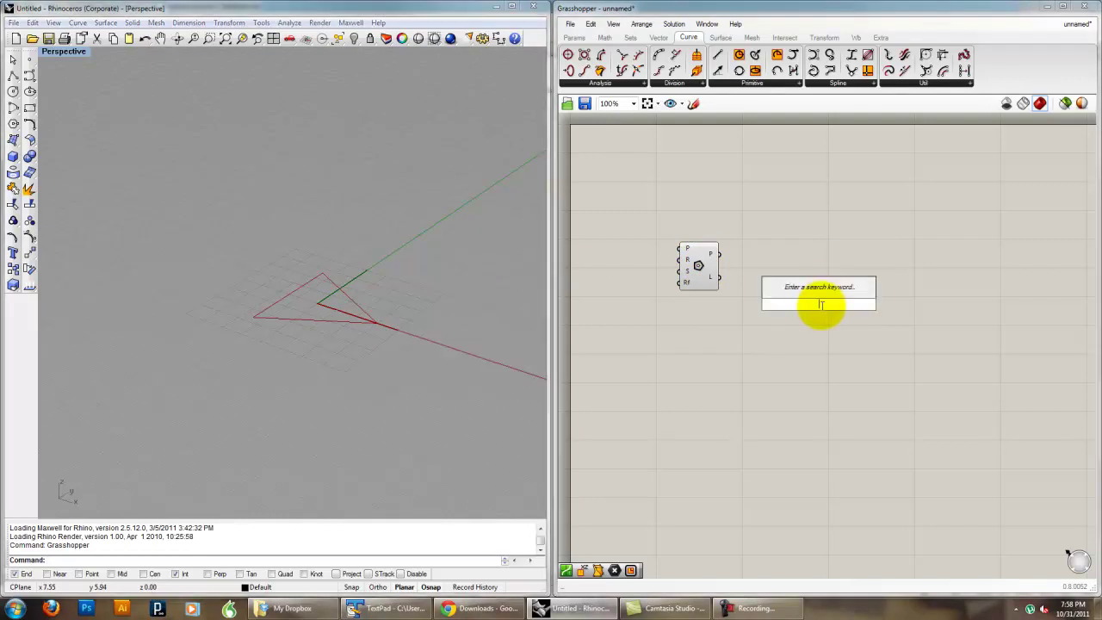
{"action": "type", "text": "move"}
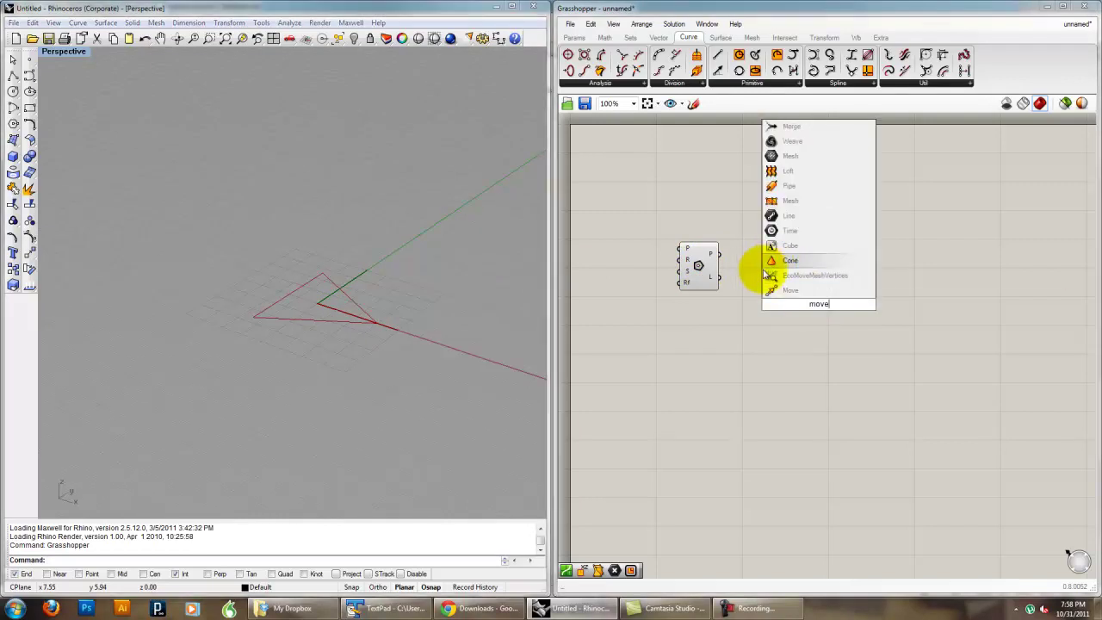
{"action": "left_click", "coordinate": [782, 290]}
{"action": "left_click_drag", "start_coordinate": [814, 300], "coordinate": [799, 274]}
{"action": "left_click", "coordinate": [790, 300]}
{"action": "left_click_drag", "start_coordinate": [722, 256], "coordinate": [816, 279]}
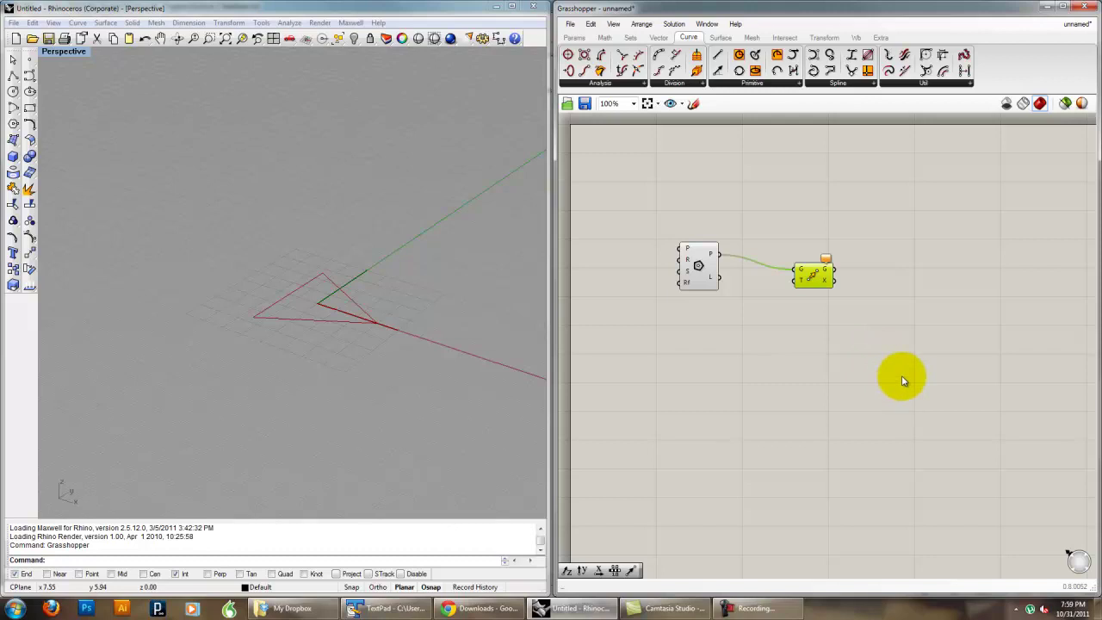
{"action": "mouse_move", "coordinate": [711, 257]}
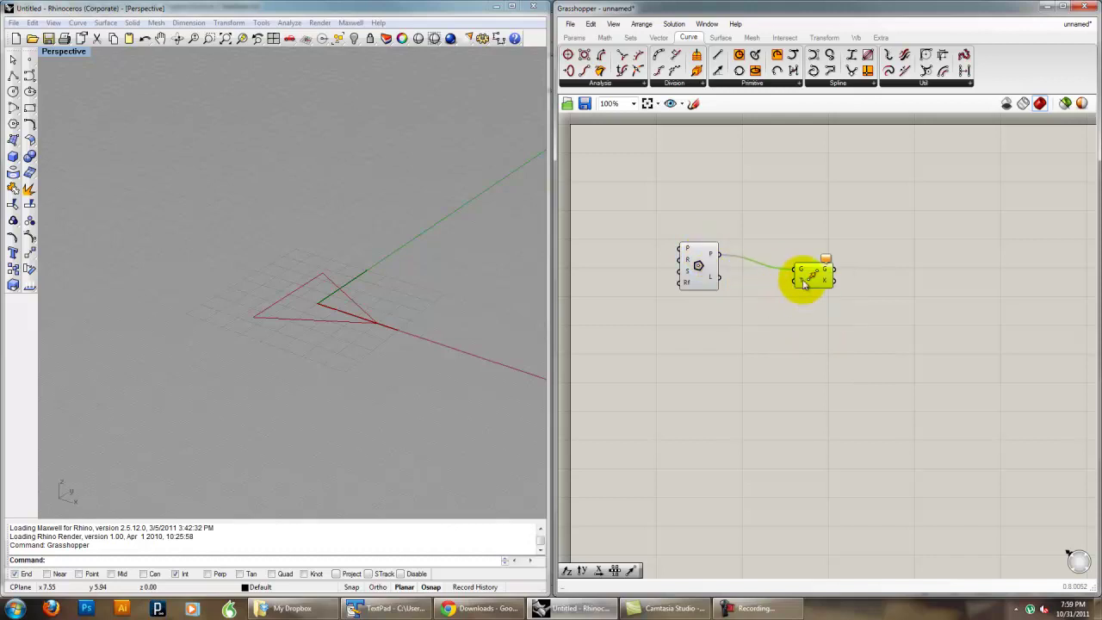
{"action": "mouse_move", "coordinate": [803, 284]}
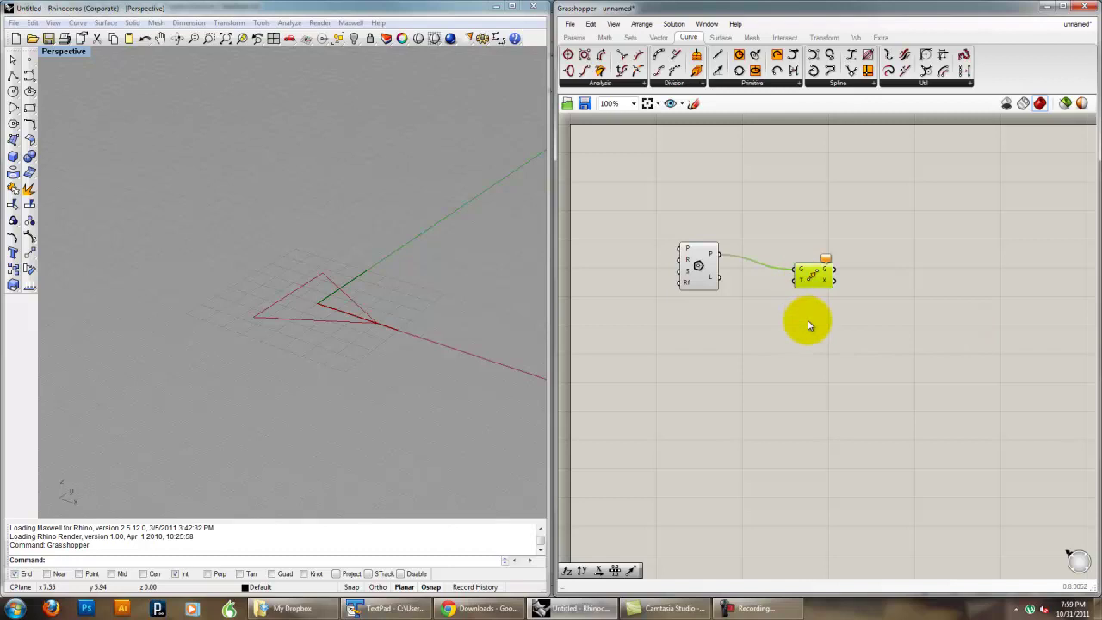
Add a Unit Z component as Move's translation vector
{"action": "double_click", "coordinate": [769, 348]}
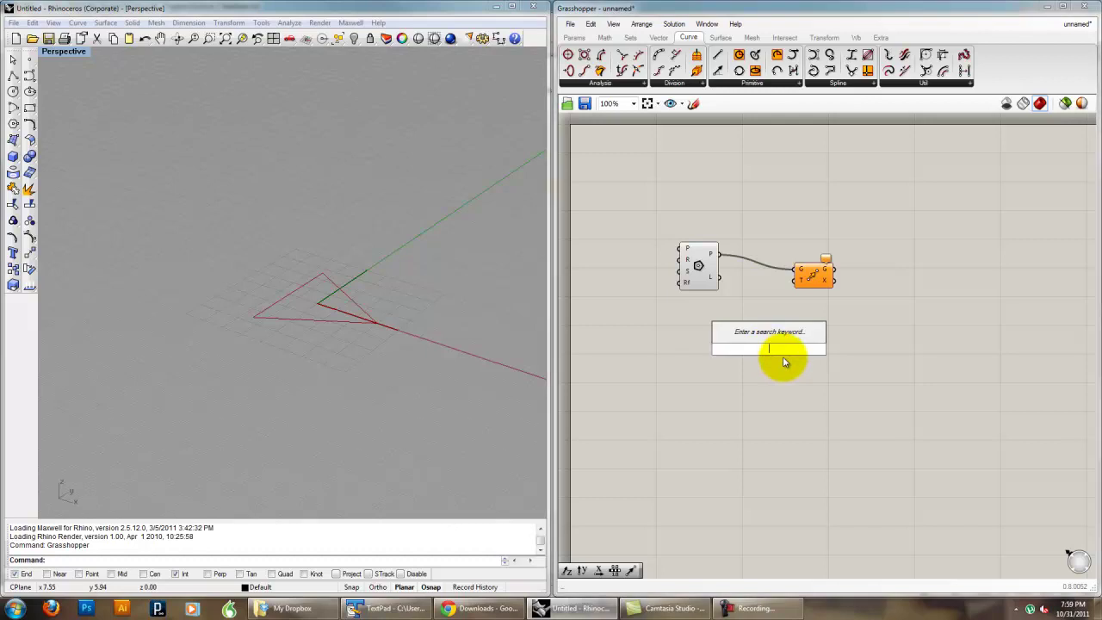
{"action": "type", "text": "z"}
{"action": "left_click", "coordinate": [746, 335]}
{"action": "left_click", "coordinate": [755, 325]}
{"action": "left_click_drag", "start_coordinate": [774, 325], "coordinate": [794, 279]}
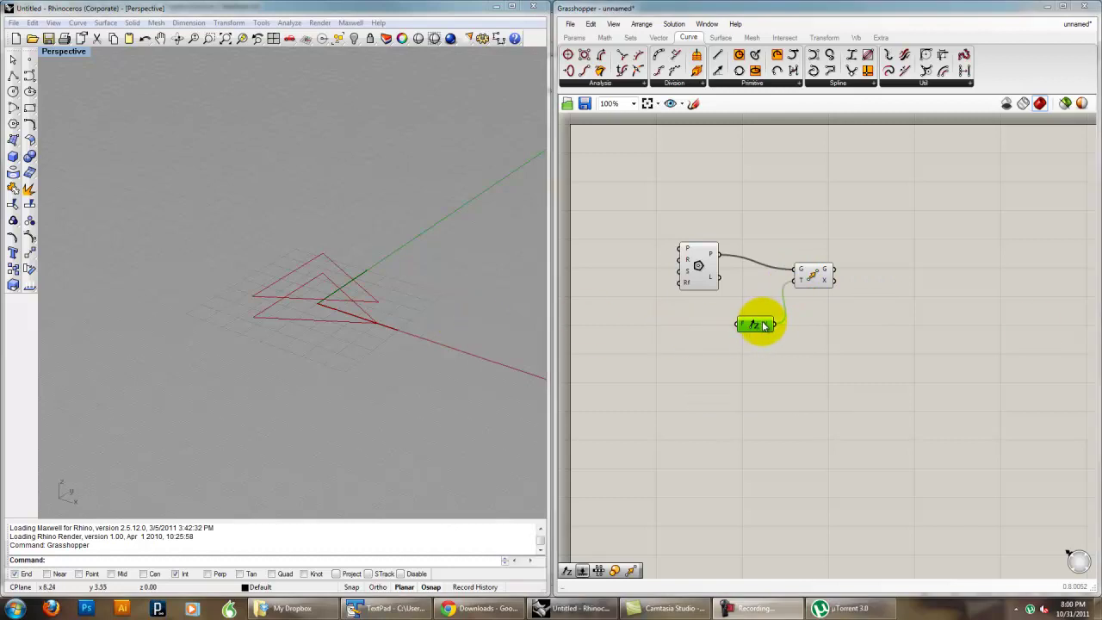
{"action": "left_click_drag", "start_coordinate": [760, 326], "coordinate": [768, 346]}
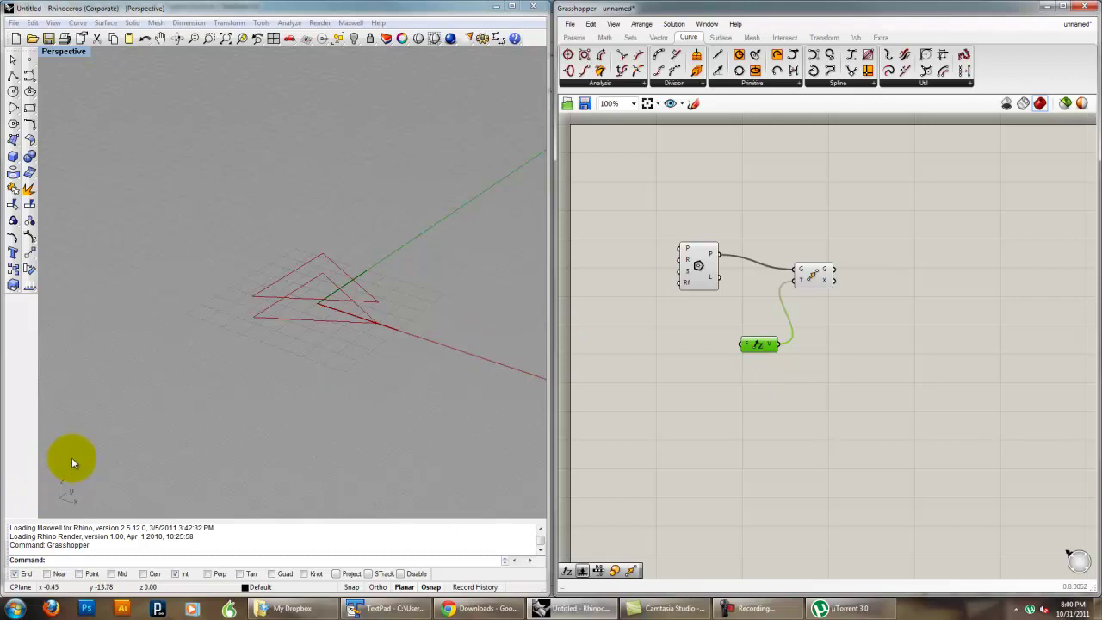
{"action": "mouse_move", "coordinate": [72, 512]}
{"action": "right_mouse_down"}
{"action": "mouse_move", "coordinate": [81, 468]}
{"action": "mouse_move", "coordinate": [64, 500]}
{"action": "right_mouse_up"}
{"action": "right_click_drag", "start_coordinate": [162, 461], "coordinate": [250, 450]}
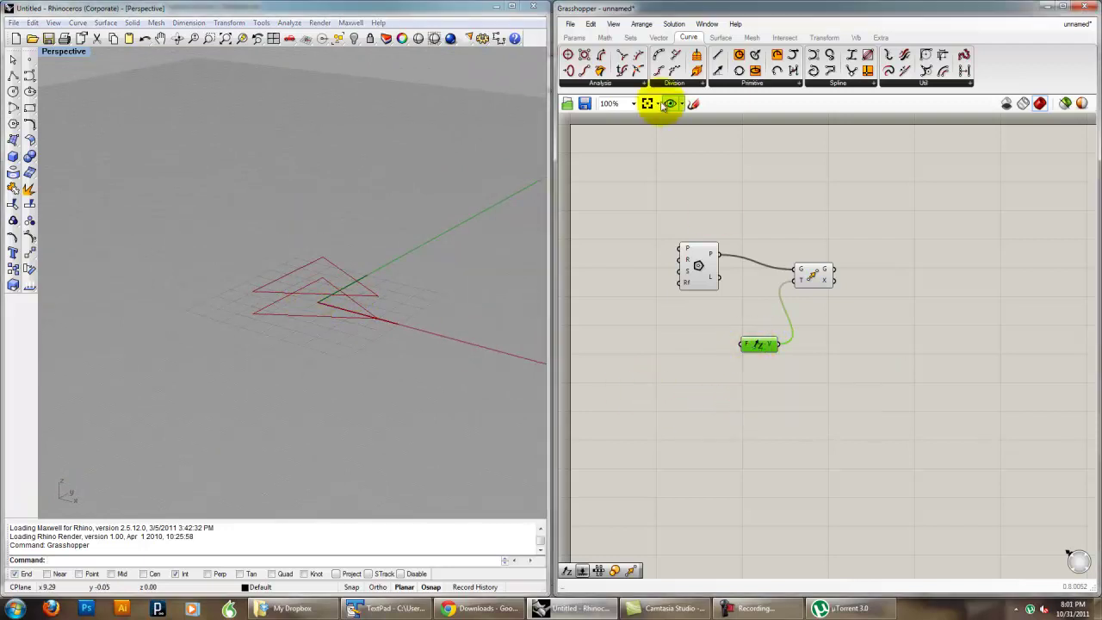
Wire a Number Slider into Unit Z's factor input and set its maximum to 15
{"action": "double_click", "coordinate": [652, 215]}
{"action": "type", "text": "num"}
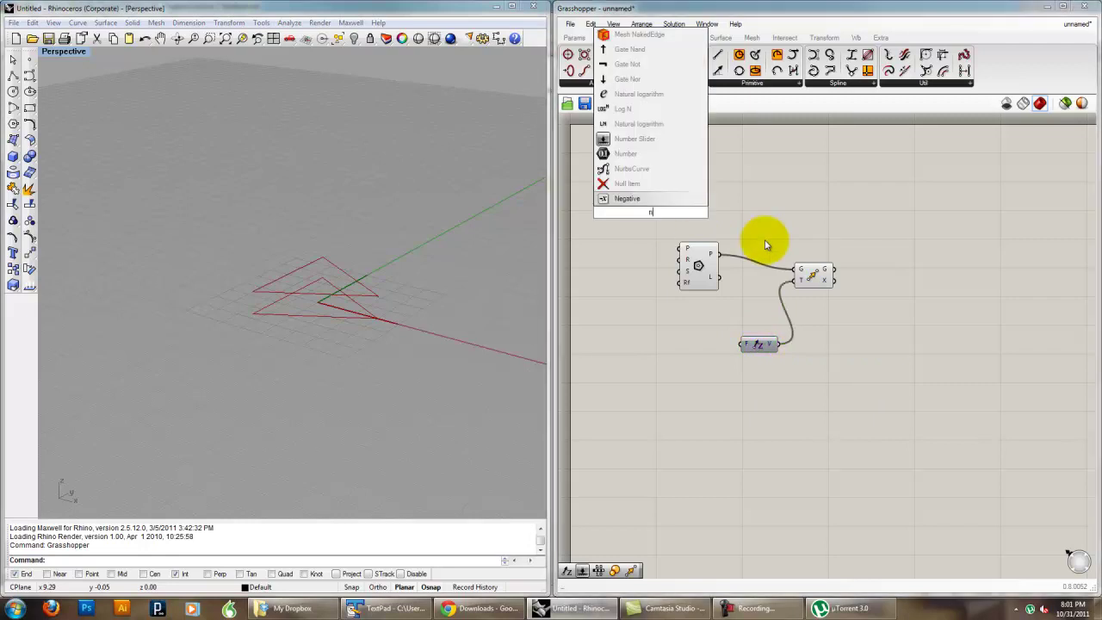
{"action": "left_click", "coordinate": [702, 183]}
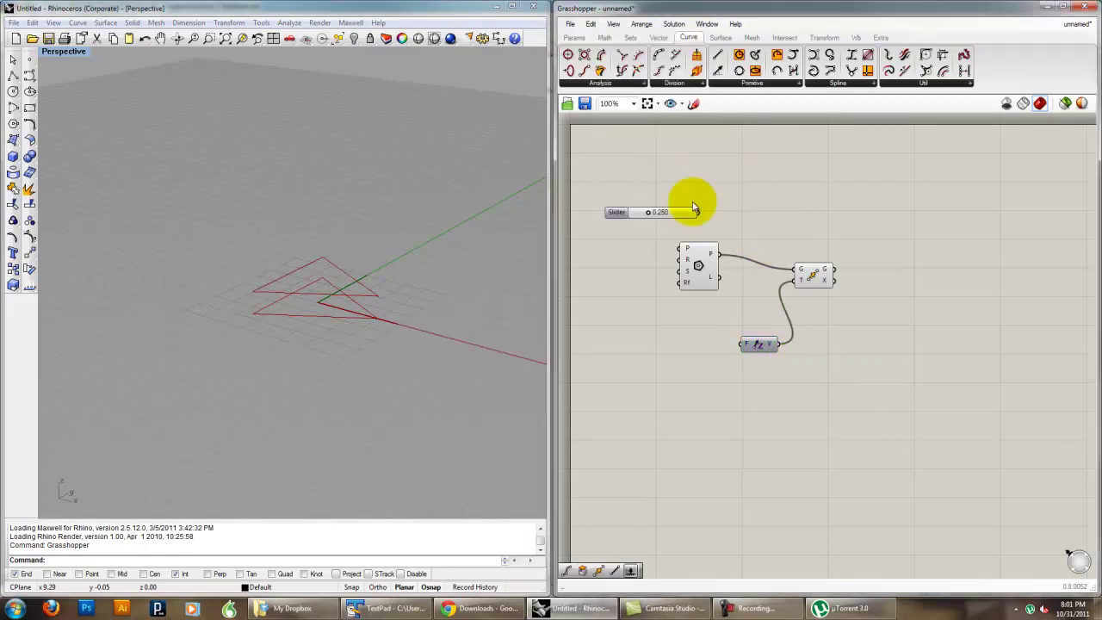
{"action": "left_click_drag", "start_coordinate": [698, 213], "coordinate": [742, 344]}
{"action": "right_click", "coordinate": [700, 383]}
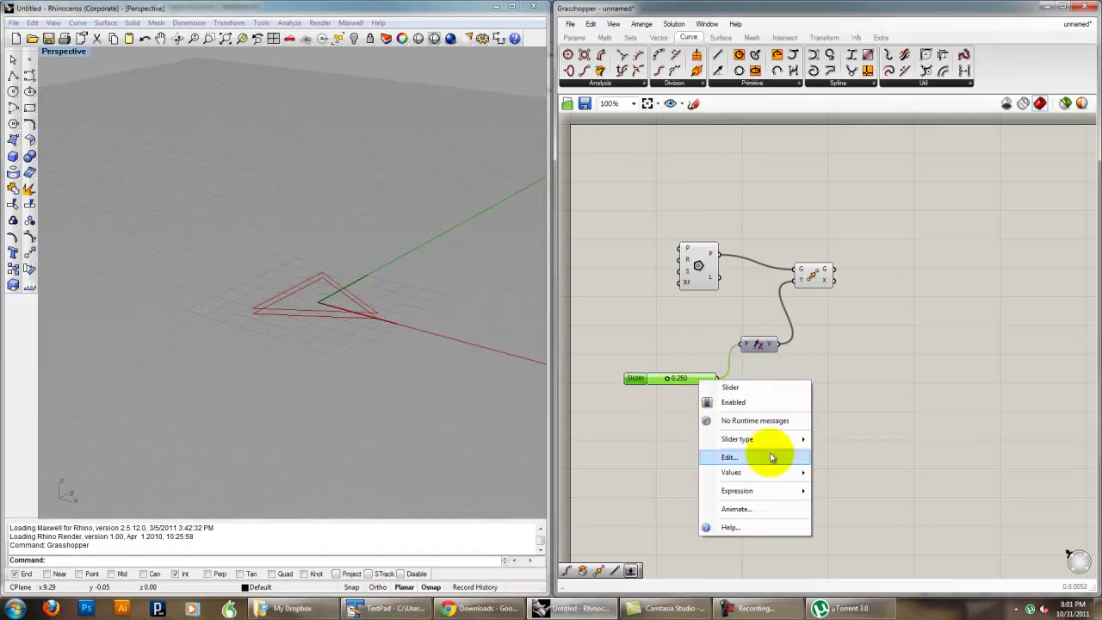
{"action": "left_click", "coordinate": [768, 459]}
{"action": "double_click", "coordinate": [793, 498]}
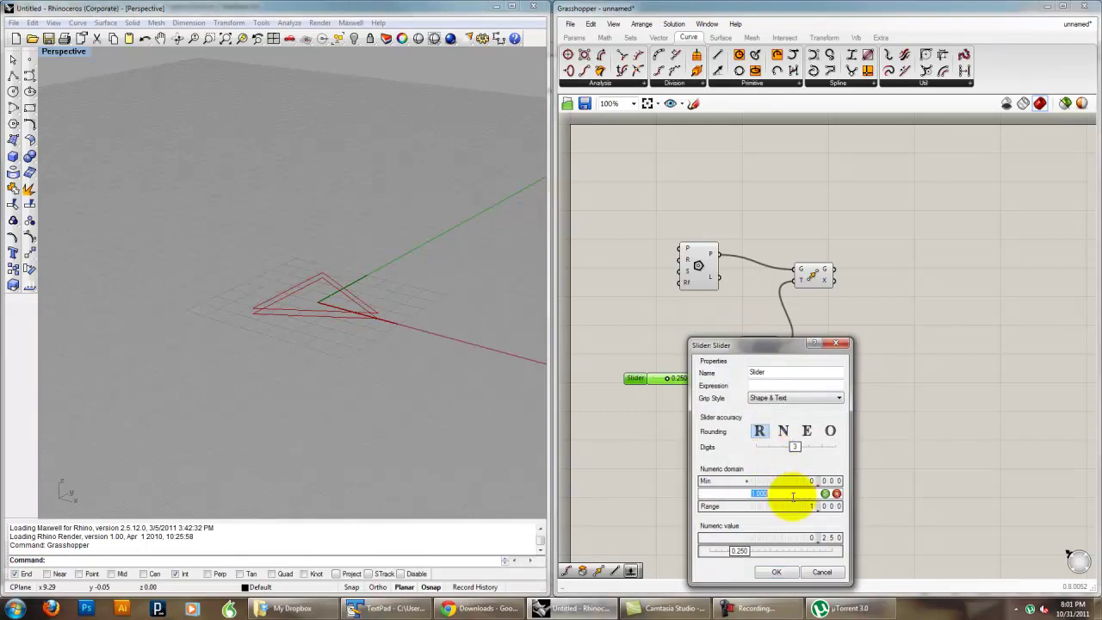
{"action": "type", "text": "15"}
{"action": "left_click", "coordinate": [825, 493]}
{"action": "left_click", "coordinate": [775, 572]}
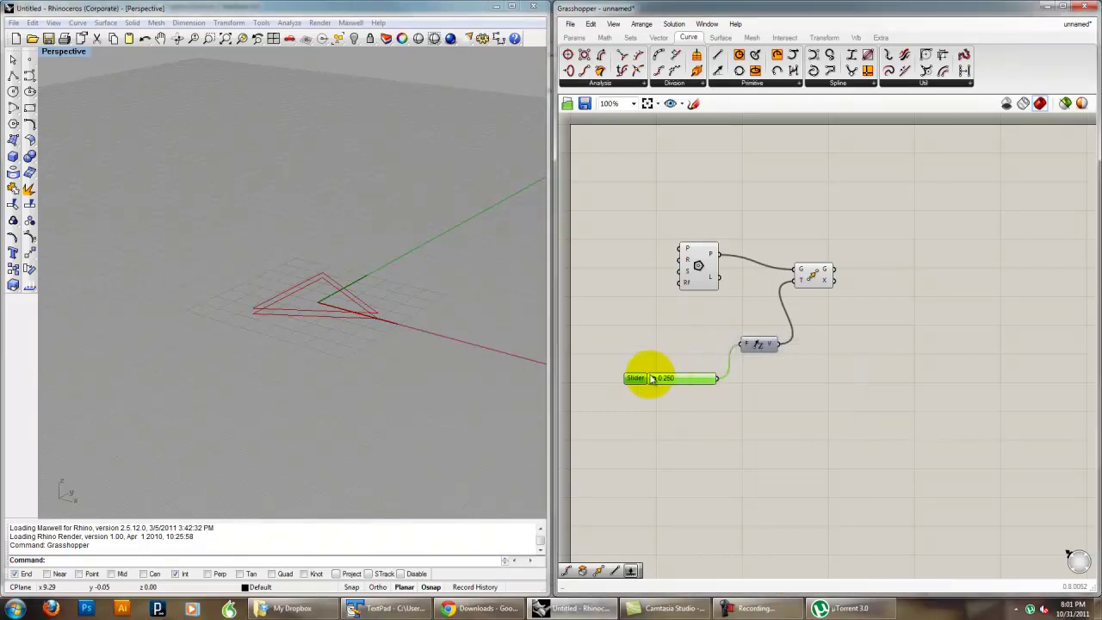
Raise the slider to lift the triangle copy, orbiting to compare both triangles in 3D
{"action": "left_click_drag", "start_coordinate": [657, 379], "coordinate": [685, 389]}
{"action": "mouse_move", "coordinate": [746, 348]}
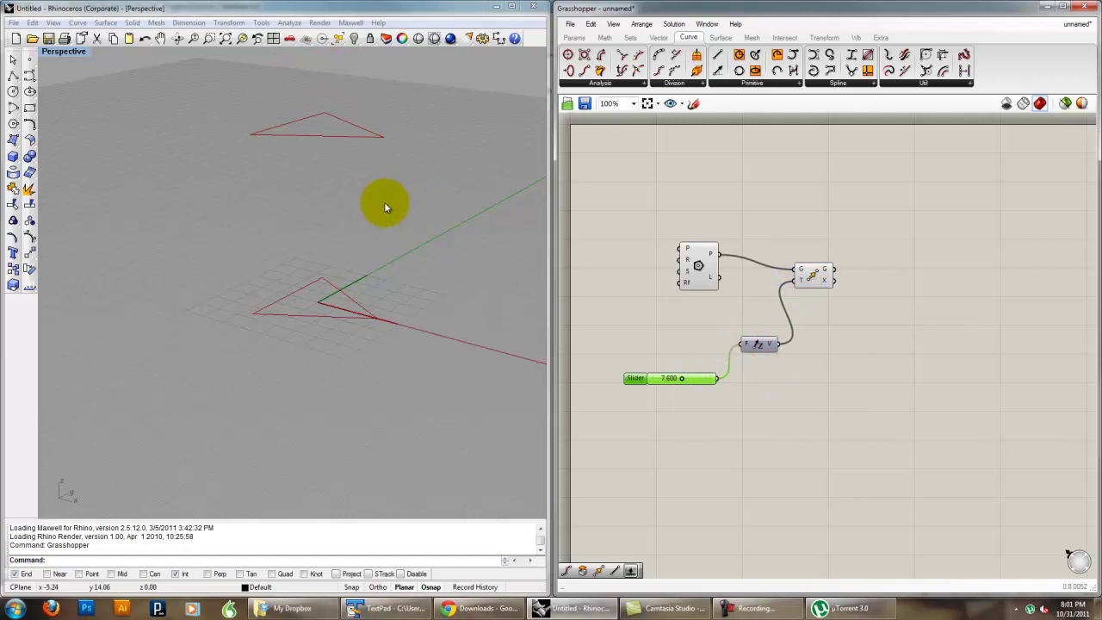
{"action": "right_click_drag", "start_coordinate": [364, 216], "coordinate": [475, 263]}
{"action": "left_click", "coordinate": [697, 264]}
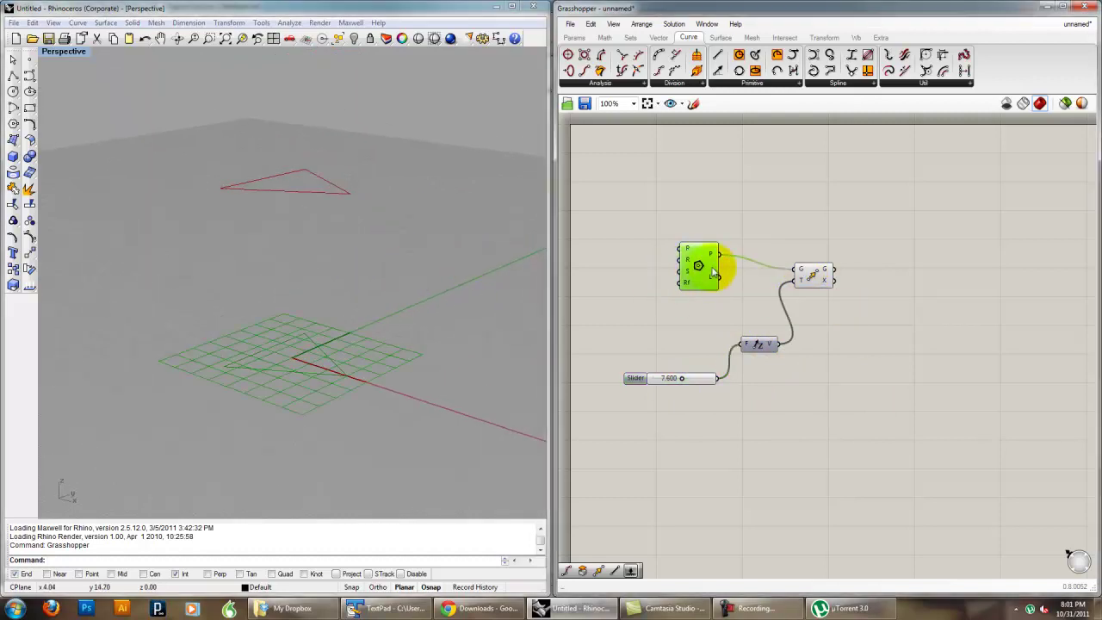
{"action": "left_click", "coordinate": [811, 274]}
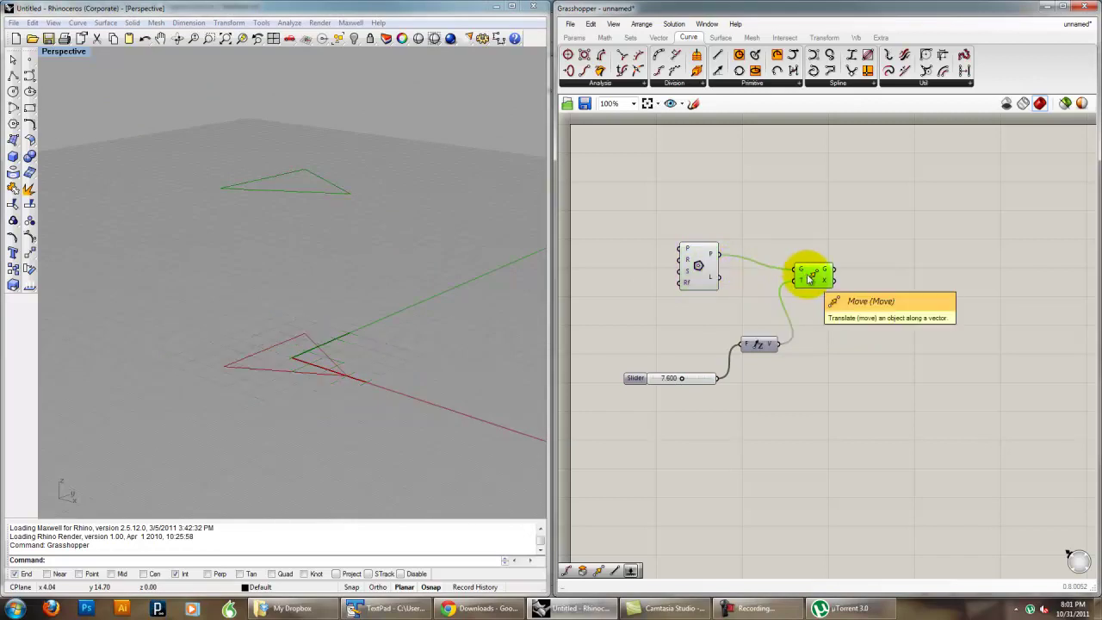
{"action": "right_click_drag", "start_coordinate": [409, 256], "coordinate": [312, 168]}
{"action": "right_click_drag", "start_coordinate": [289, 250], "coordinate": [444, 278]}
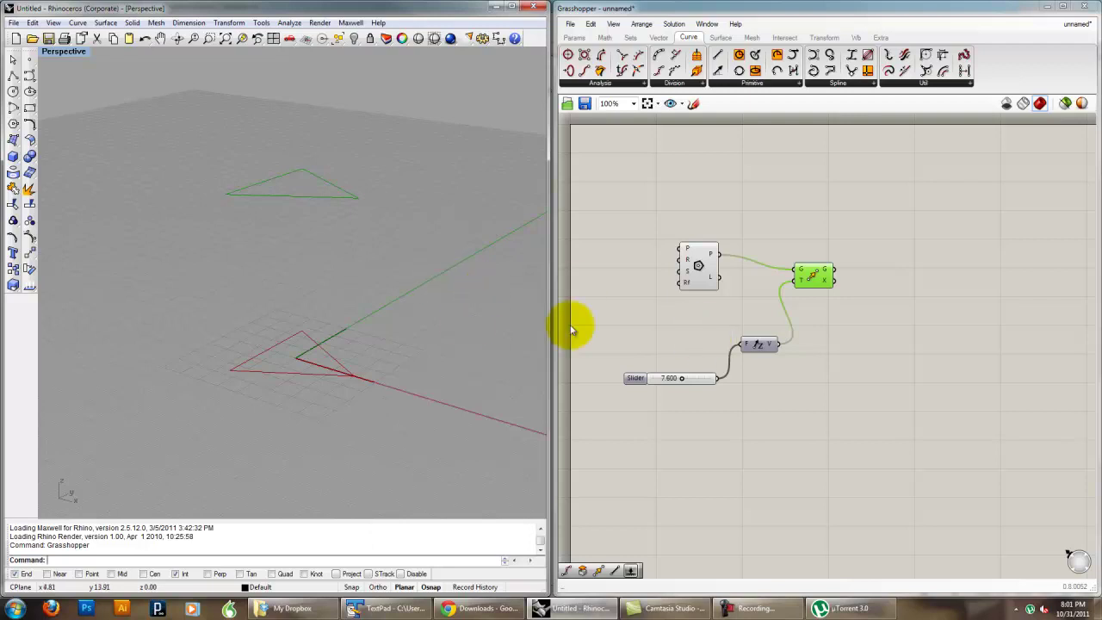
{"action": "right_click_drag", "start_coordinate": [485, 315], "coordinate": [475, 297]}
{"action": "left_click", "coordinate": [763, 345]}
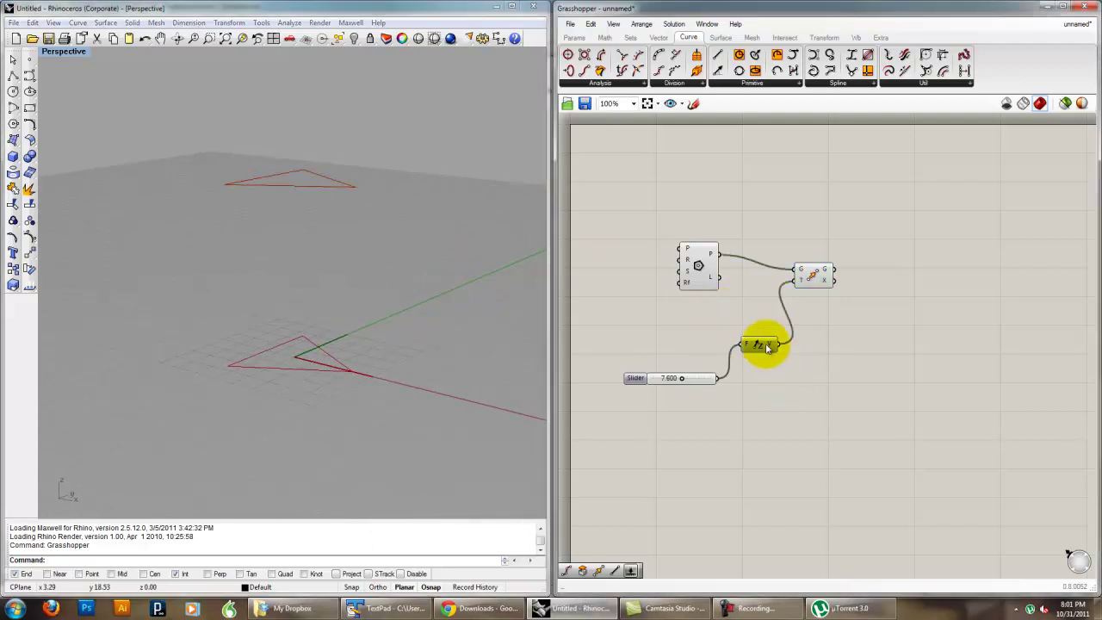
{"action": "left_click", "coordinate": [765, 345]}
Replace Unit Z with Unit Y between slider and Move, sliding the copy to 8.350
{"action": "key", "text": "Delete"}
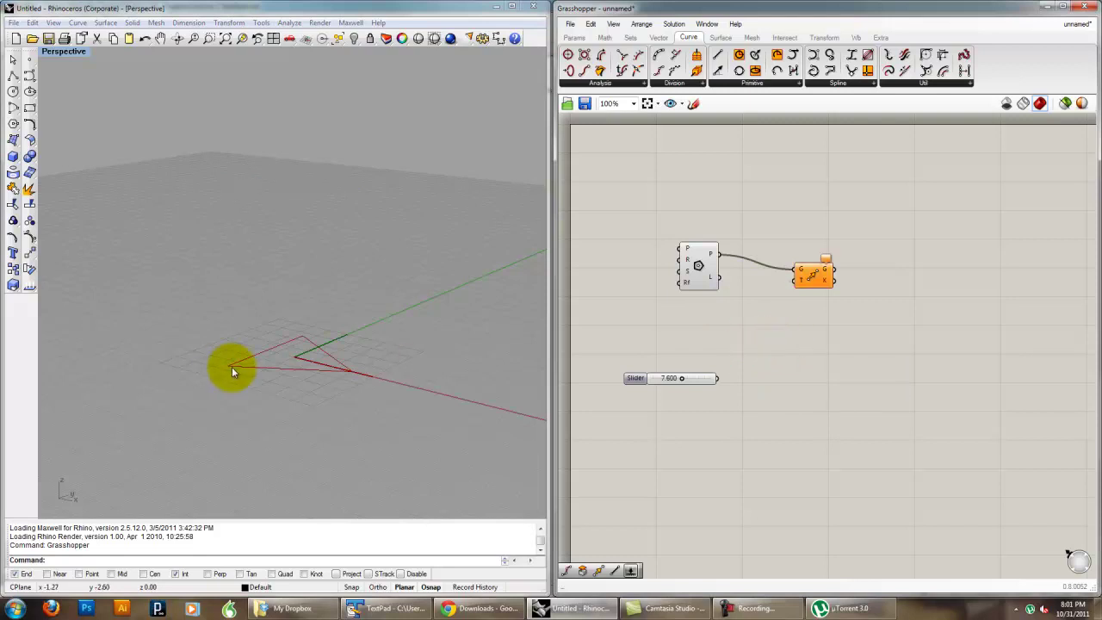
{"action": "double_click", "coordinate": [787, 336]}
{"action": "type", "text": "y"}
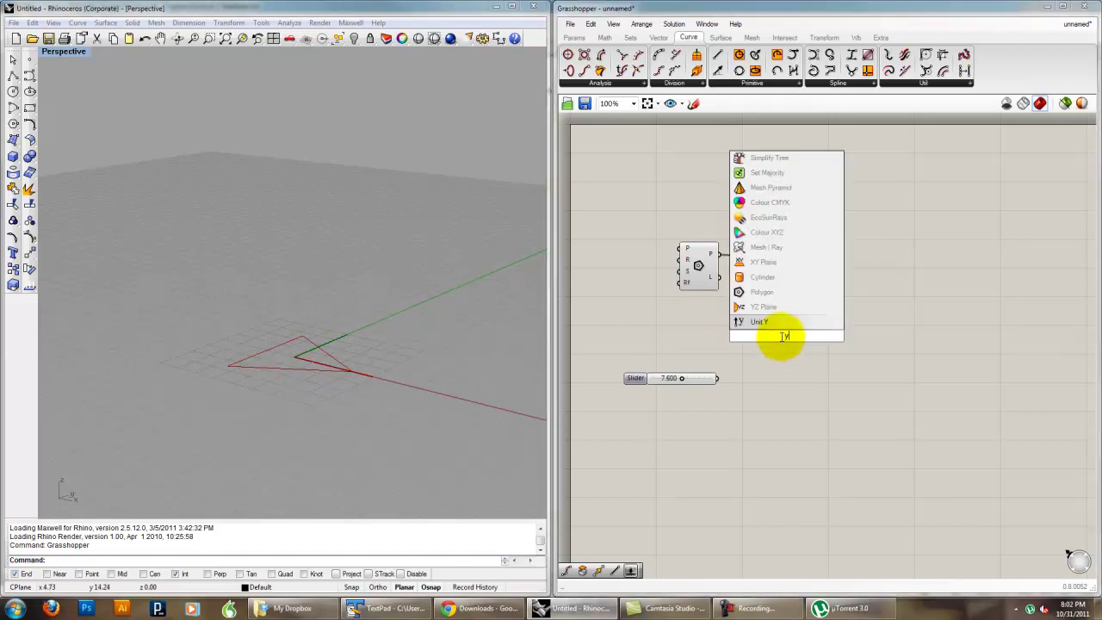
{"action": "left_click", "coordinate": [762, 323]}
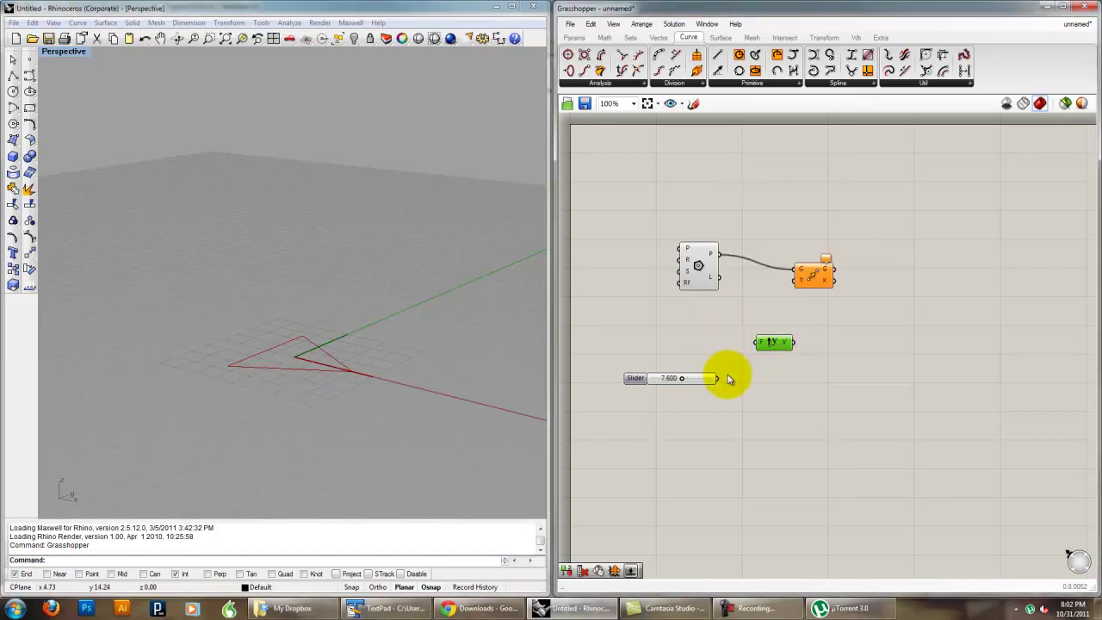
{"action": "left_click_drag", "start_coordinate": [718, 378], "coordinate": [796, 277]}
{"action": "right_click_drag", "start_coordinate": [499, 294], "coordinate": [397, 302]}
{"action": "mouse_move", "coordinate": [681, 378]}
{"action": "left_mouse_down"}
{"action": "mouse_move", "coordinate": [652, 376]}
{"action": "mouse_move", "coordinate": [701, 376]}
{"action": "mouse_move", "coordinate": [624, 392]}
{"action": "mouse_move", "coordinate": [705, 376]}
{"action": "mouse_move", "coordinate": [668, 392]}
{"action": "mouse_move", "coordinate": [701, 376]}
{"action": "mouse_move", "coordinate": [680, 384]}
{"action": "left_mouse_up"}
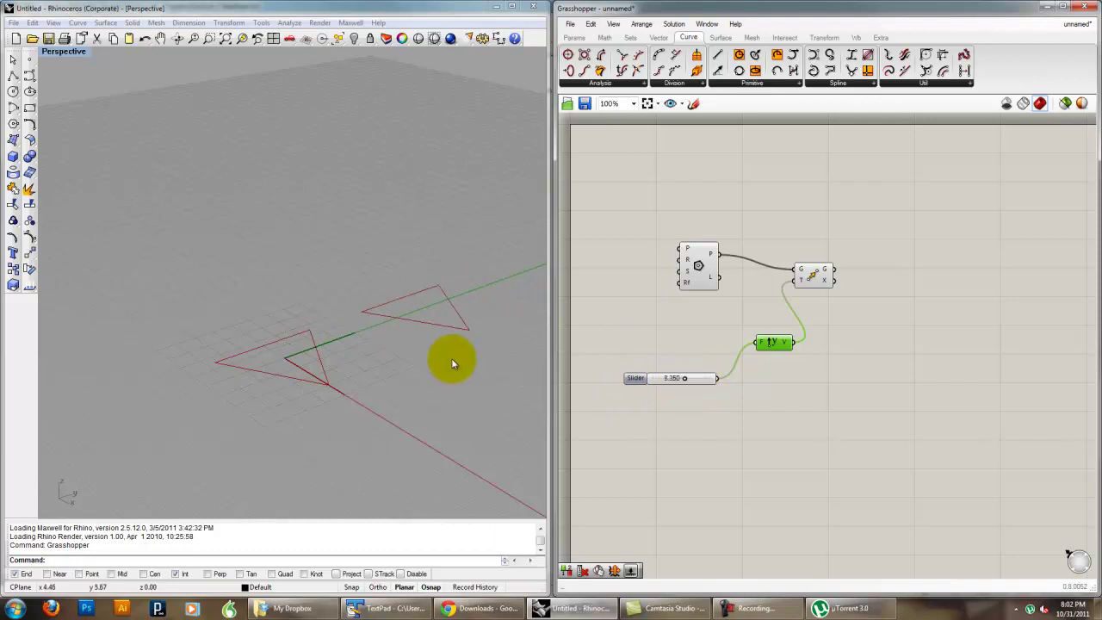
{"action": "right_click_drag", "start_coordinate": [451, 363], "coordinate": [260, 362]}
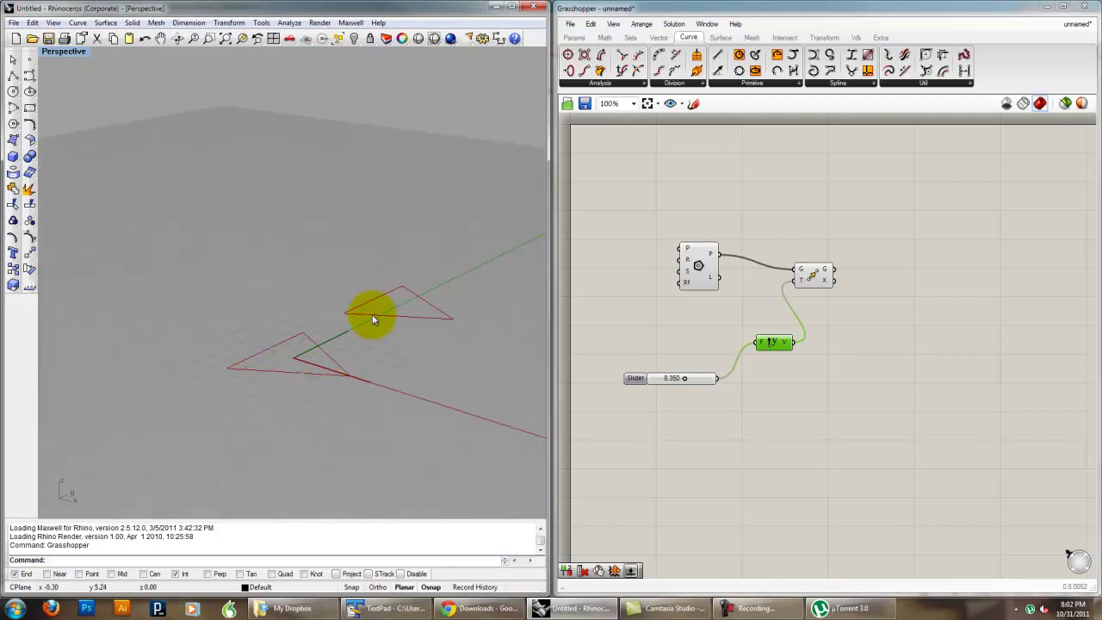
{"action": "right_click_drag", "start_coordinate": [372, 320], "coordinate": [415, 320]}
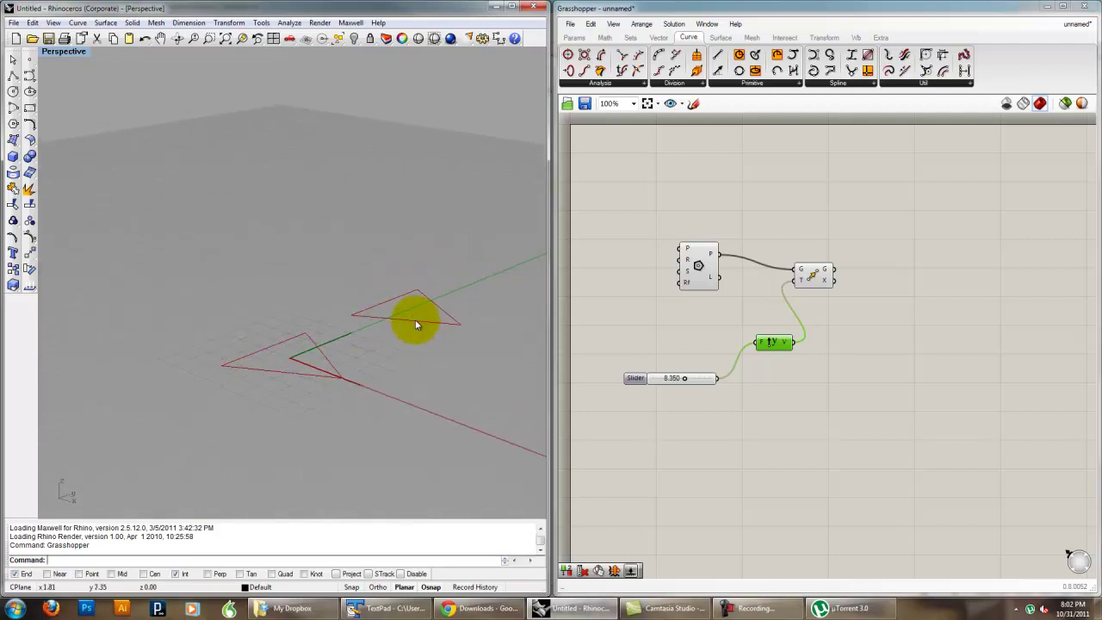
Edit the slider range to run from -15 to 15
{"action": "left_click", "coordinate": [689, 384]}
{"action": "right_click", "coordinate": [700, 375]}
{"action": "left_click", "coordinate": [741, 457]}
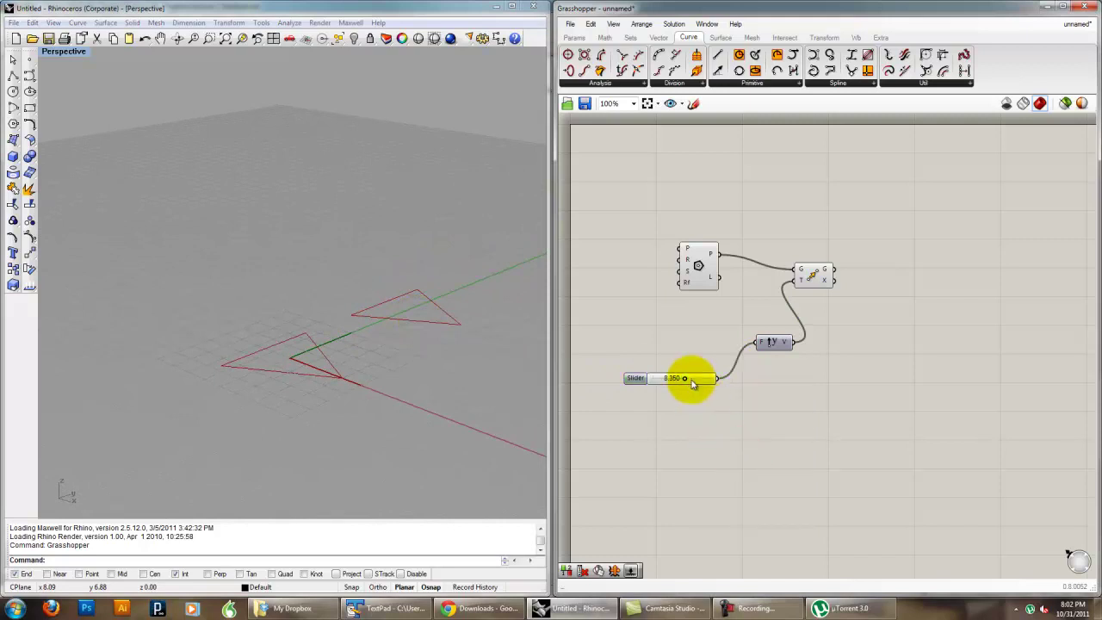
{"action": "right_click", "coordinate": [694, 384]}
{"action": "left_click", "coordinate": [726, 456]}
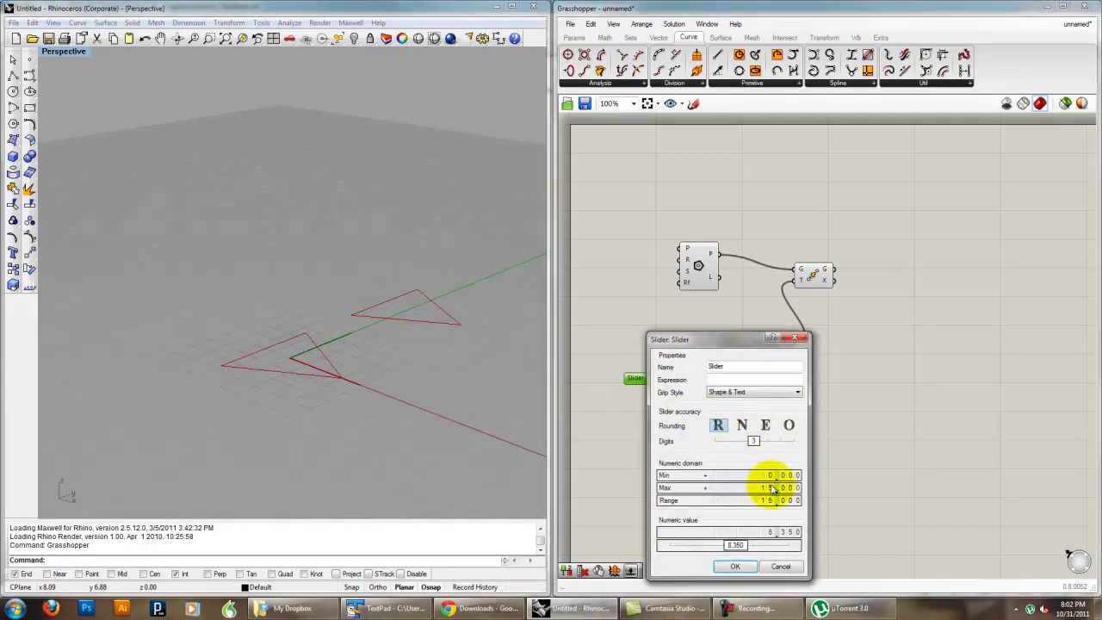
{"action": "double_click", "coordinate": [772, 489]}
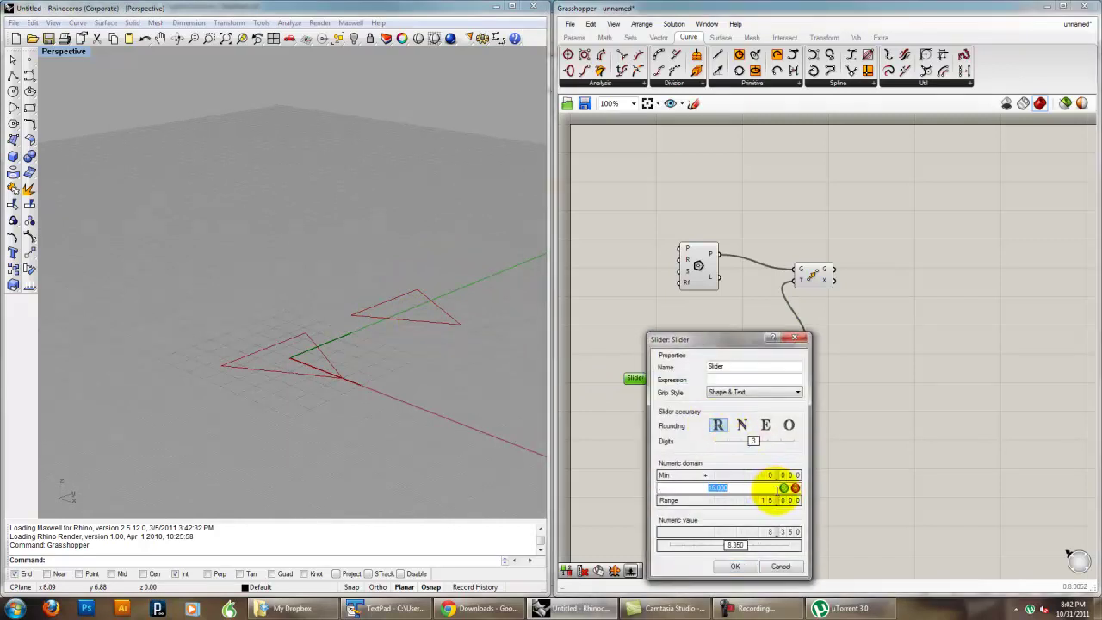
{"action": "double_click", "coordinate": [762, 475]}
{"action": "key", "text": "BackSpace"}
{"action": "left_click", "coordinate": [783, 474]}
{"action": "left_click", "coordinate": [735, 566]}
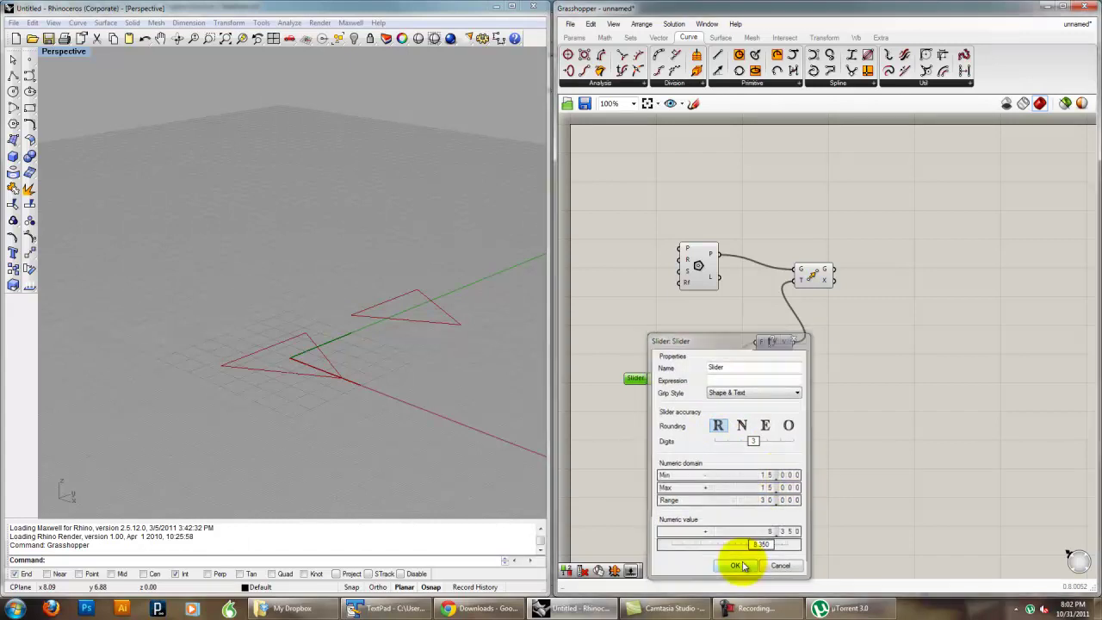
{"action": "left_click_drag", "start_coordinate": [698, 379], "coordinate": [737, 401]}
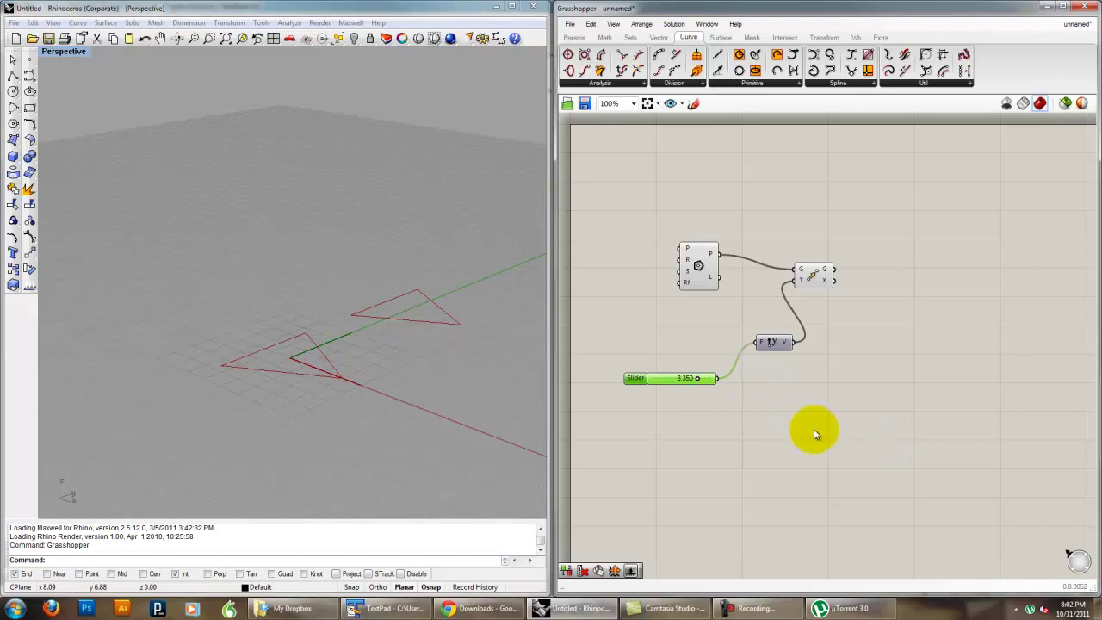
Swap Unit Y for a Unit Z vector between slider and Move's T input, at 7.150
{"action": "left_click", "coordinate": [784, 345]}
{"action": "key", "text": "Delete"}
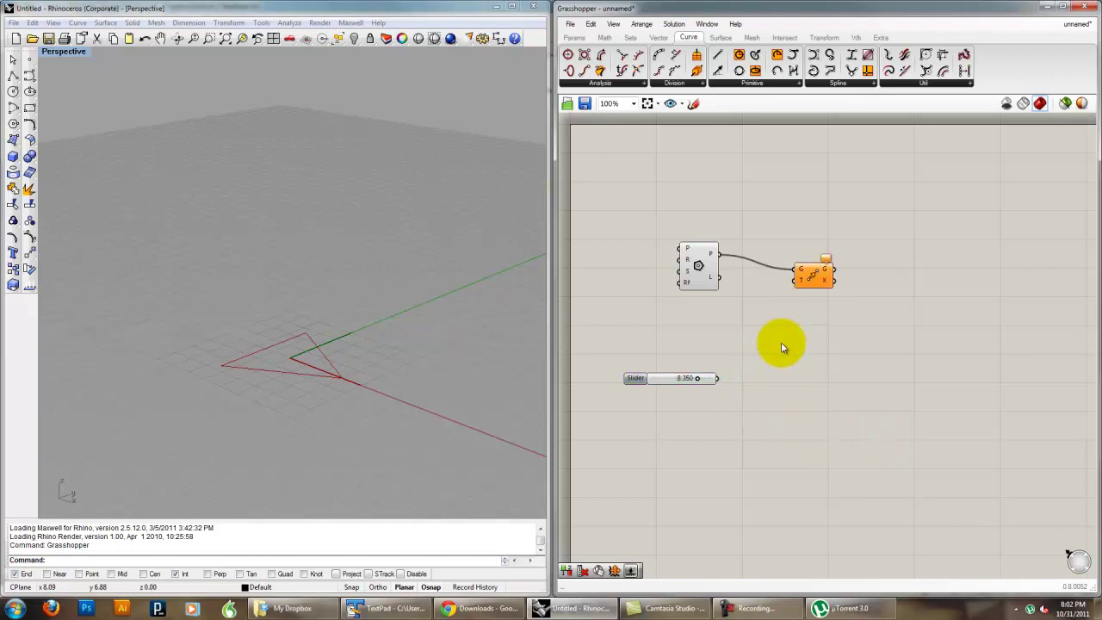
{"action": "double_click", "coordinate": [782, 342]}
{"action": "type", "text": "f(x)"}
{"action": "key", "text": "Return"}
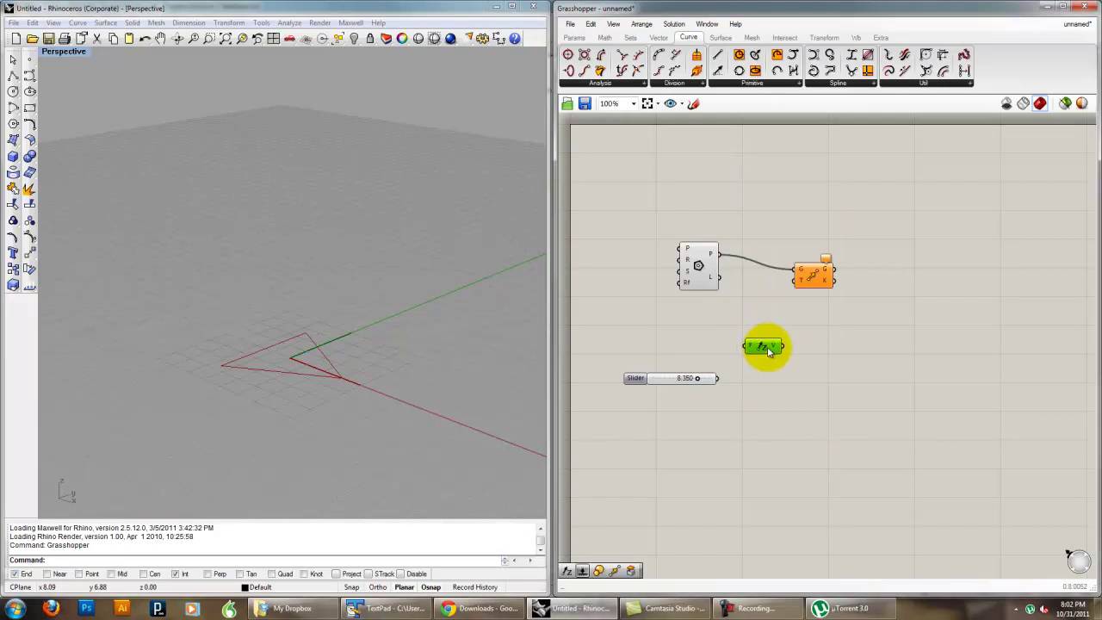
{"action": "left_click_drag", "start_coordinate": [790, 349], "coordinate": [792, 276]}
{"action": "left_click_drag", "start_coordinate": [763, 348], "coordinate": [766, 334]}
{"action": "left_click_drag", "start_coordinate": [718, 379], "coordinate": [747, 332]}
{"action": "left_click_drag", "start_coordinate": [697, 378], "coordinate": [689, 379]}
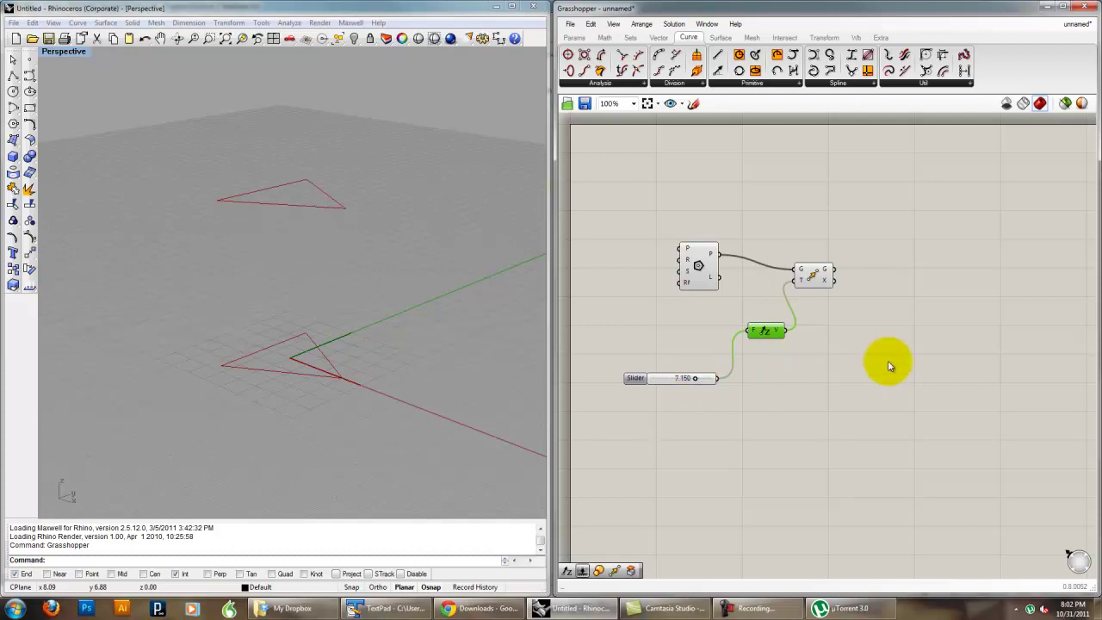
Add a Scale component with Move's output wired into its G input
{"action": "right_click_drag", "start_coordinate": [939, 365], "coordinate": [918, 376]}
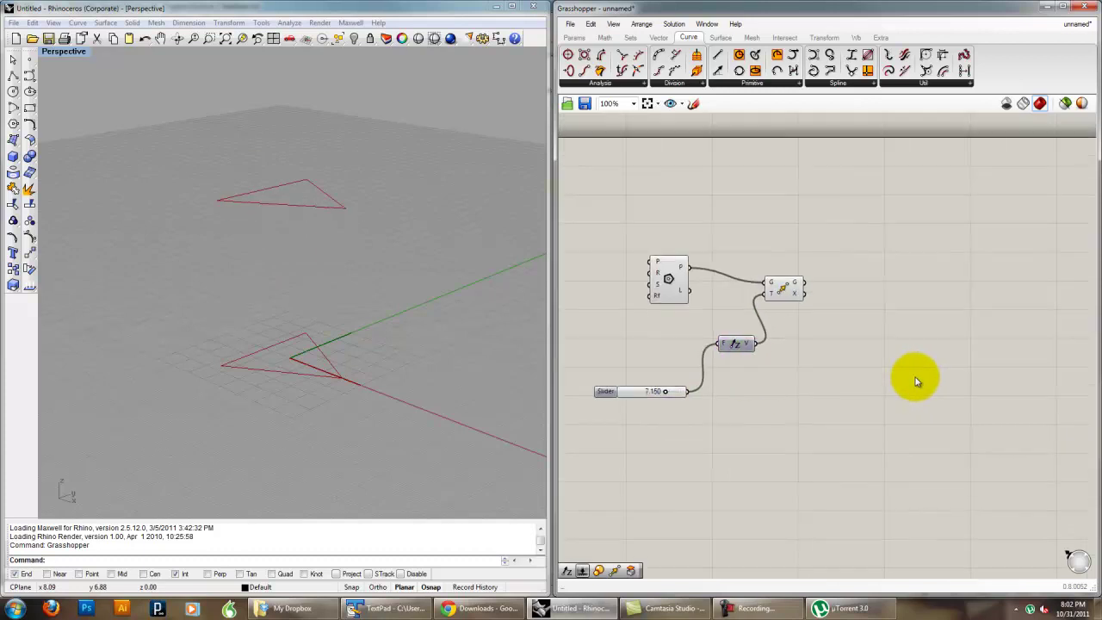
{"action": "double_click", "coordinate": [875, 356]}
{"action": "type", "text": "scale"}
{"action": "left_click", "coordinate": [858, 347]}
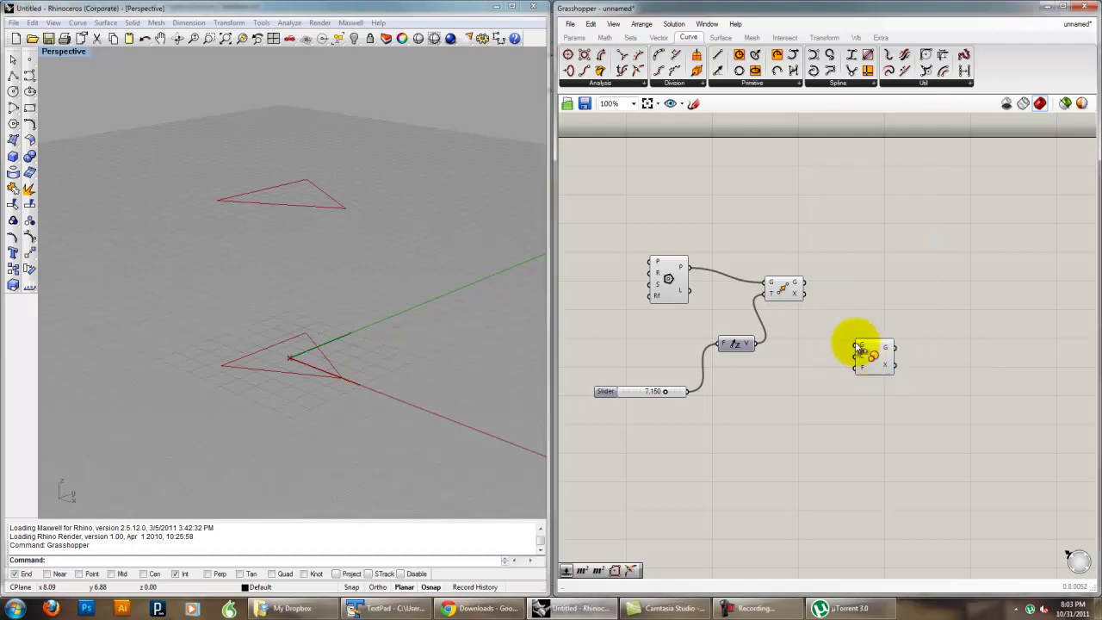
{"action": "left_click_drag", "start_coordinate": [874, 362], "coordinate": [891, 303]}
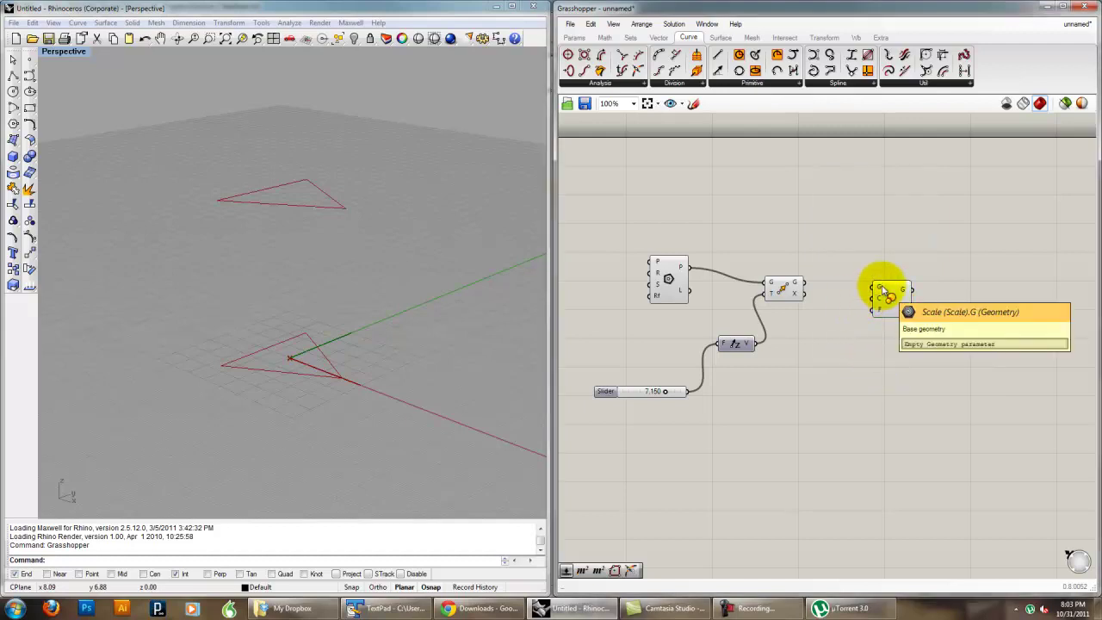
{"action": "left_click_drag", "start_coordinate": [880, 290], "coordinate": [805, 284]}
{"action": "left_click_drag", "start_coordinate": [891, 297], "coordinate": [893, 265]}
{"action": "left_click", "coordinate": [908, 327]}
Orbit to compare the scaled copy, centred at (0,0,0), with the lifted triangle
{"action": "right_click_drag", "start_coordinate": [401, 315], "coordinate": [300, 297]}
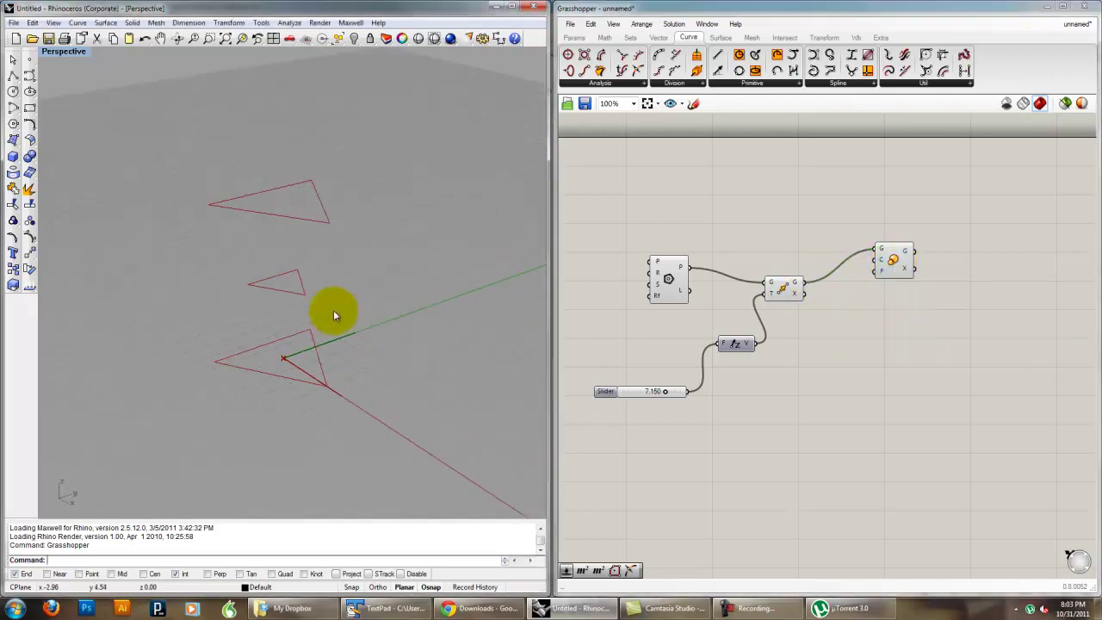
{"action": "left_click", "coordinate": [781, 289]}
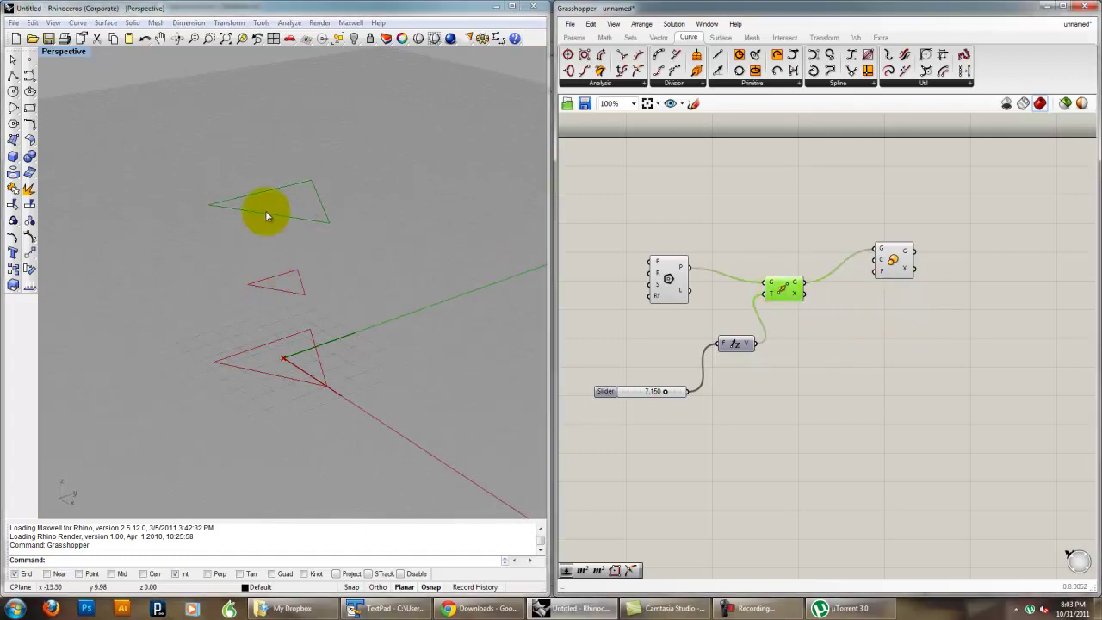
{"action": "right_click_drag", "start_coordinate": [310, 210], "coordinate": [320, 216]}
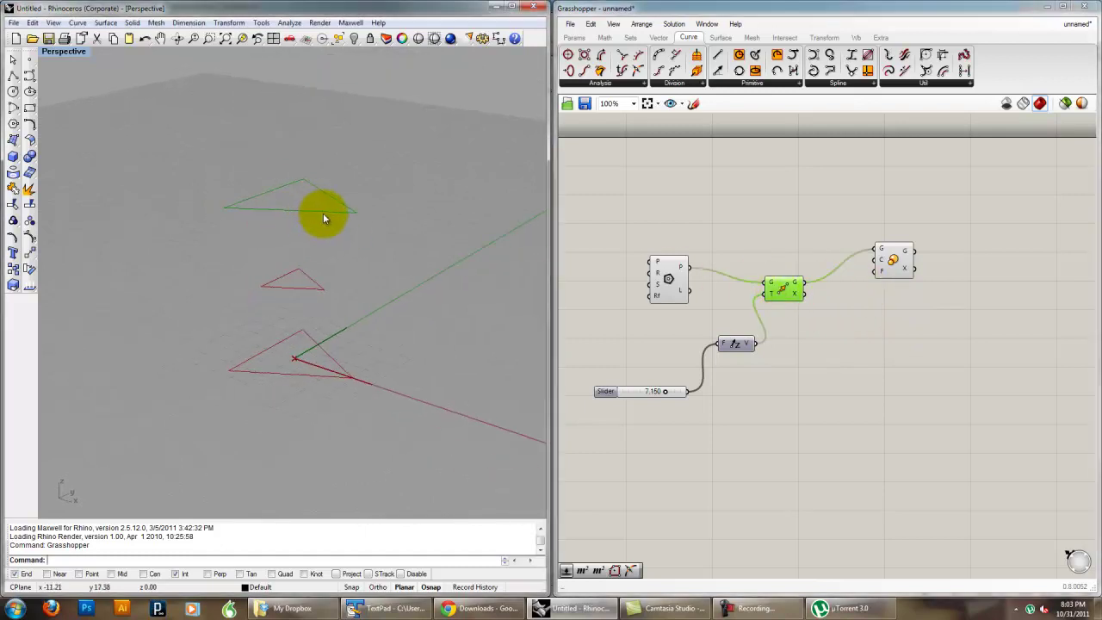
{"action": "left_click", "coordinate": [895, 258]}
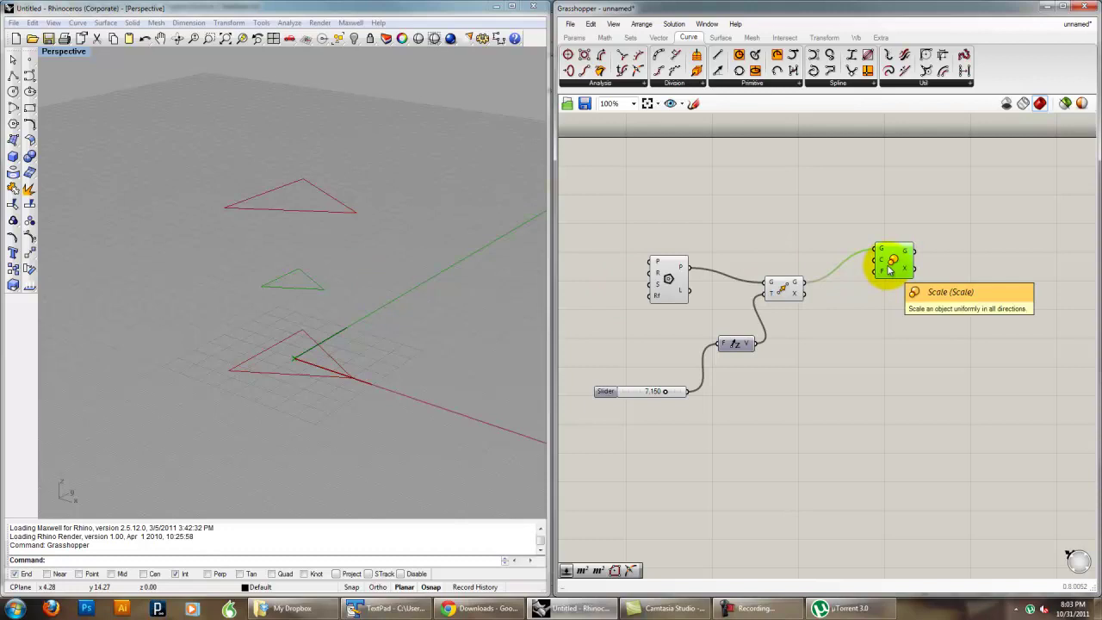
{"action": "right_click_drag", "start_coordinate": [371, 307], "coordinate": [275, 265]}
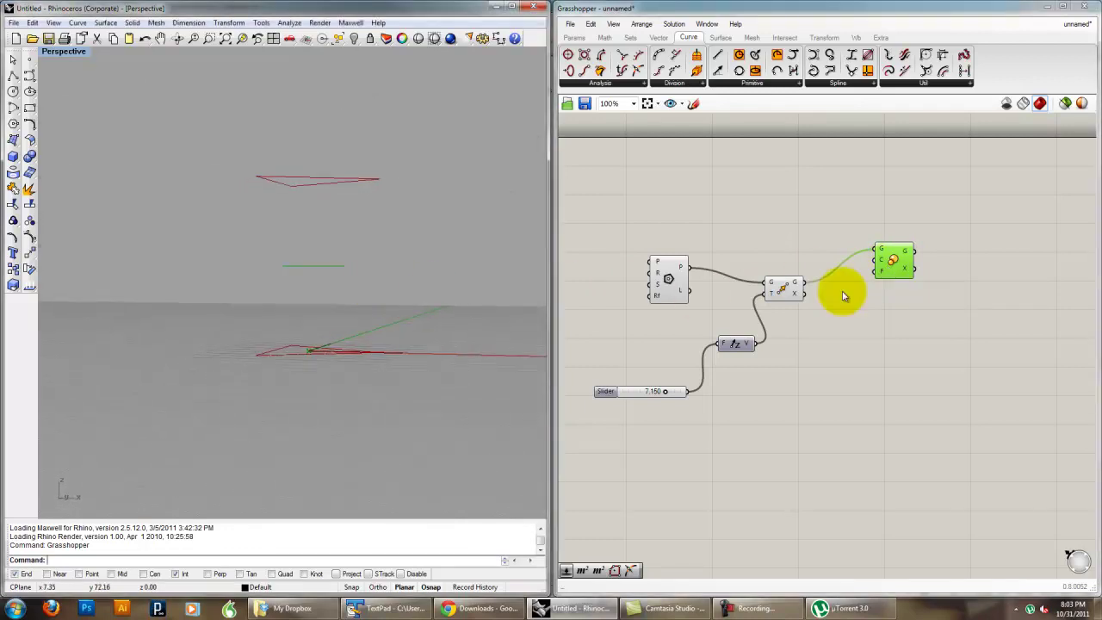
{"action": "right_click_drag", "start_coordinate": [376, 298], "coordinate": [280, 219]}
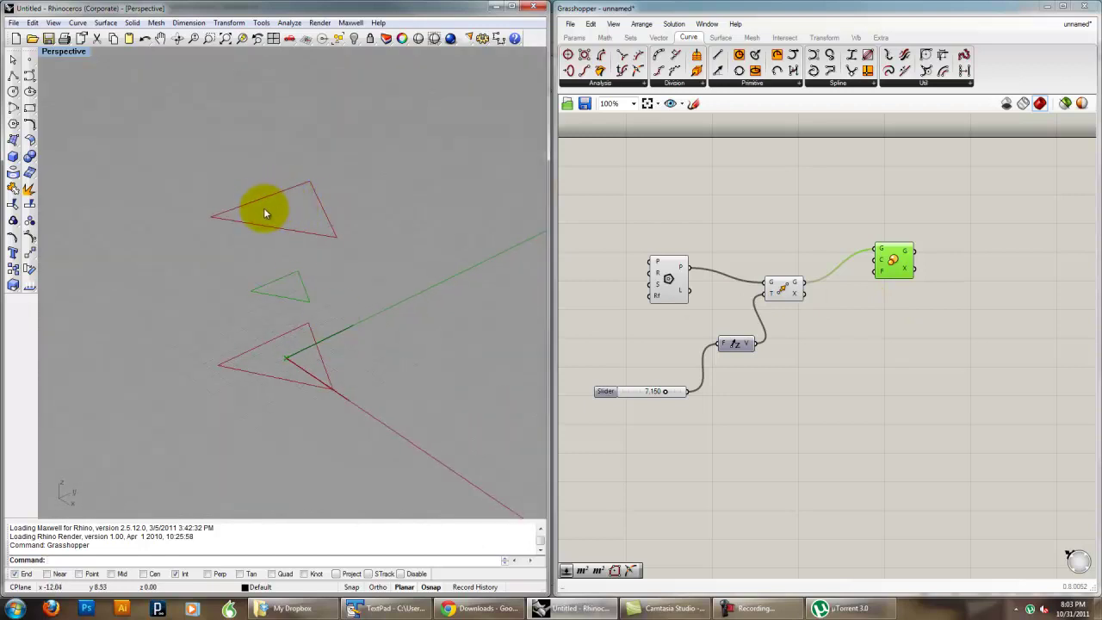
{"action": "right_click_drag", "start_coordinate": [290, 224], "coordinate": [319, 205]}
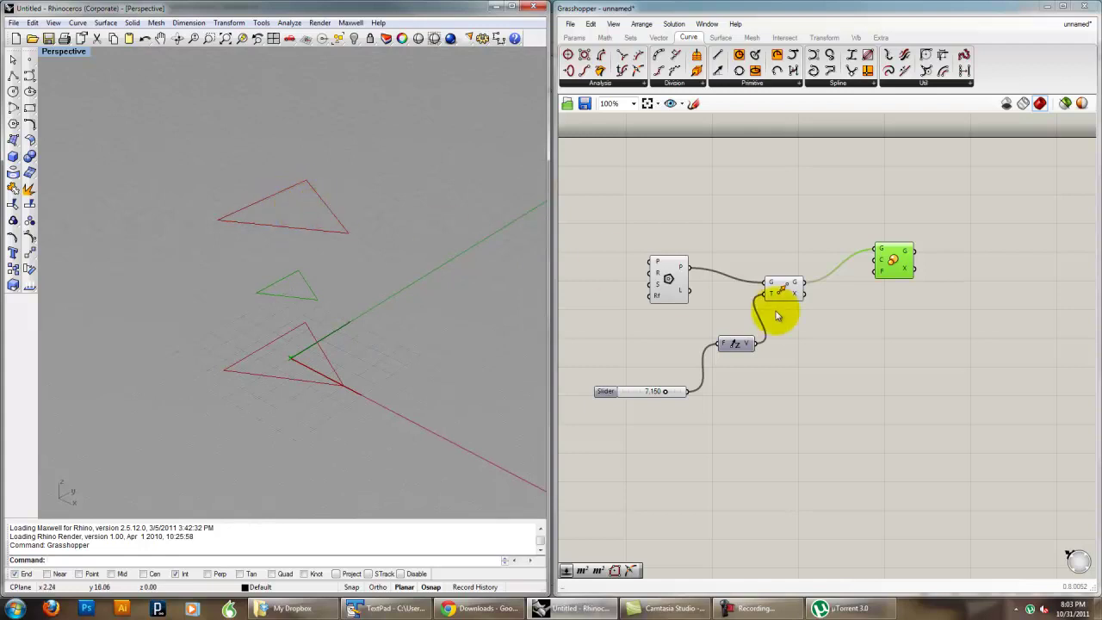
{"action": "left_click", "coordinate": [856, 336]}
{"action": "mouse_move", "coordinate": [888, 263]}
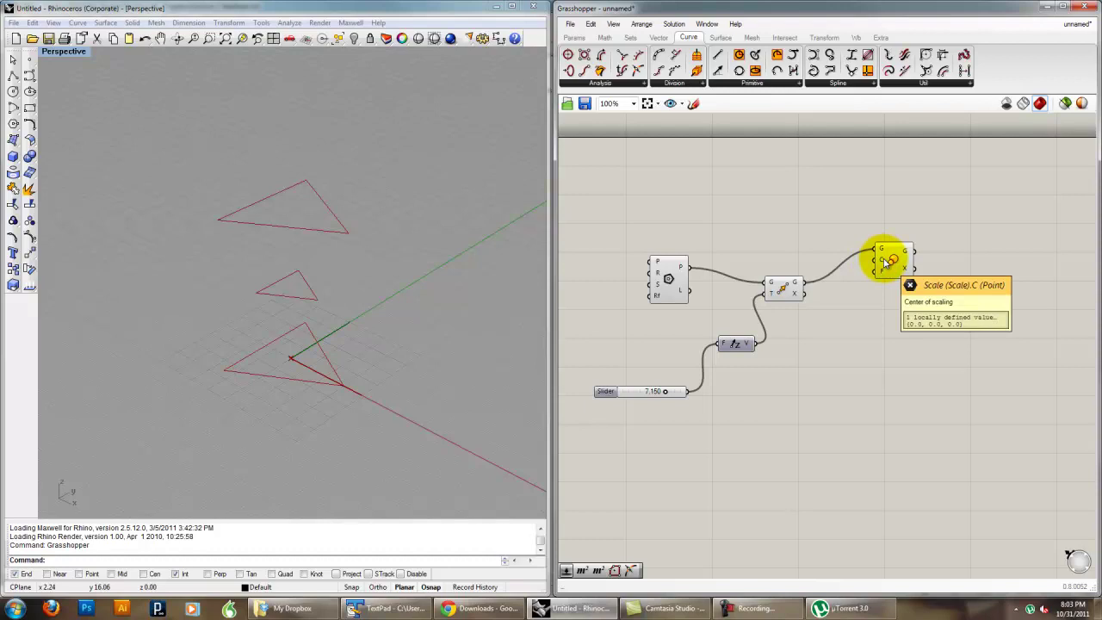
{"action": "right_click_drag", "start_coordinate": [370, 312], "coordinate": [337, 187]}
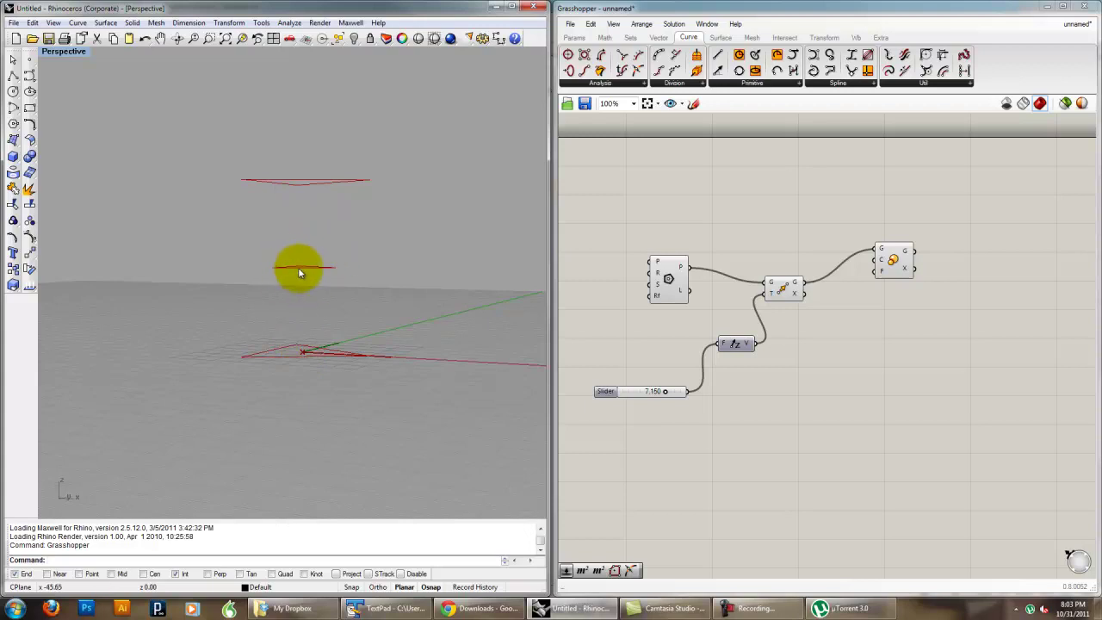
{"action": "right_click_drag", "start_coordinate": [311, 272], "coordinate": [316, 315]}
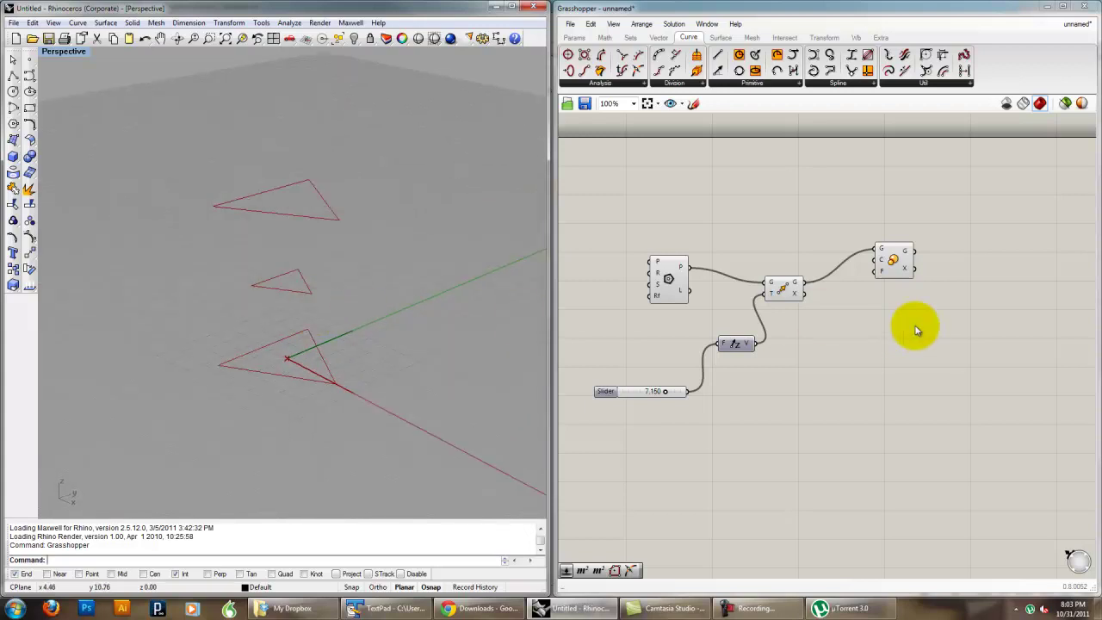
{"action": "left_click_drag", "start_coordinate": [893, 261], "coordinate": [897, 270]}
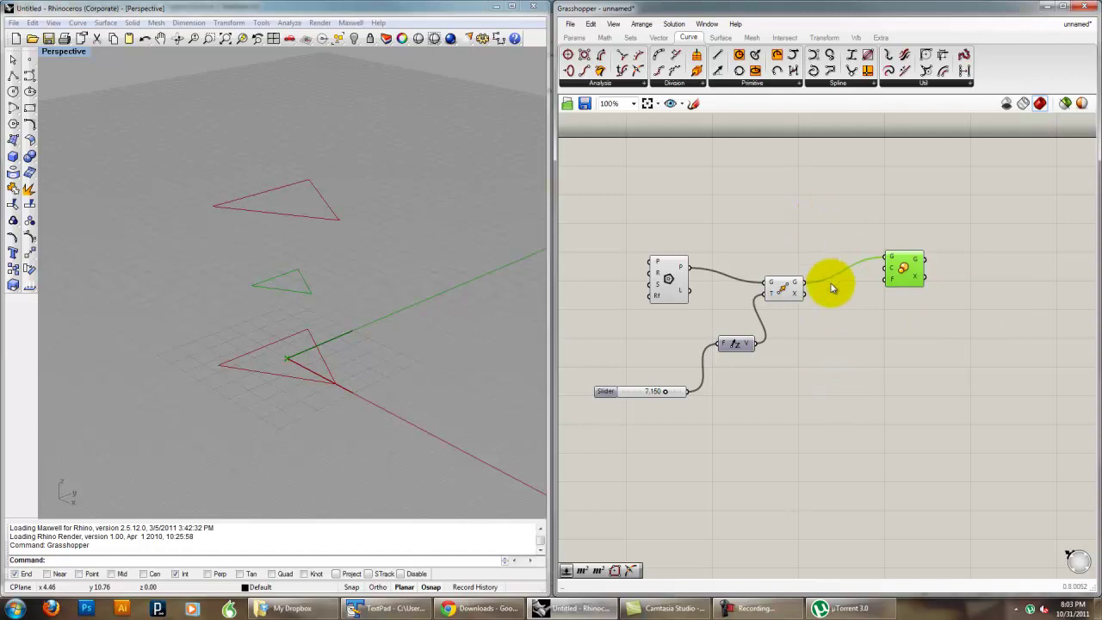
Search 'are' and place an Area component above the Scale component
{"action": "double_click", "coordinate": [824, 216]}
{"action": "type", "text": "are"}
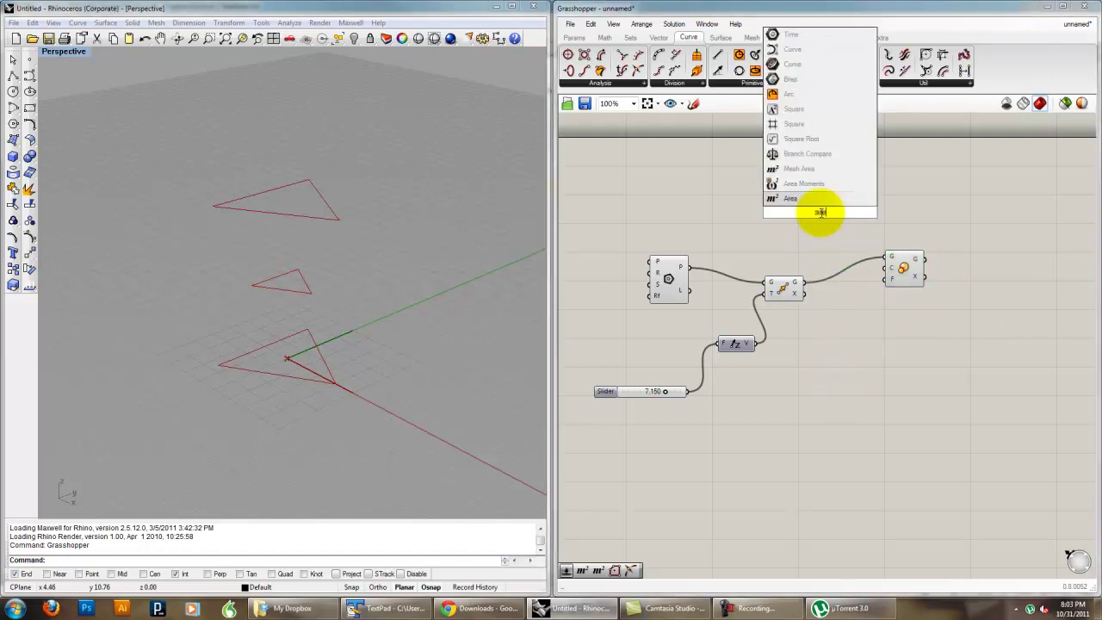
{"action": "left_click", "coordinate": [789, 201]}
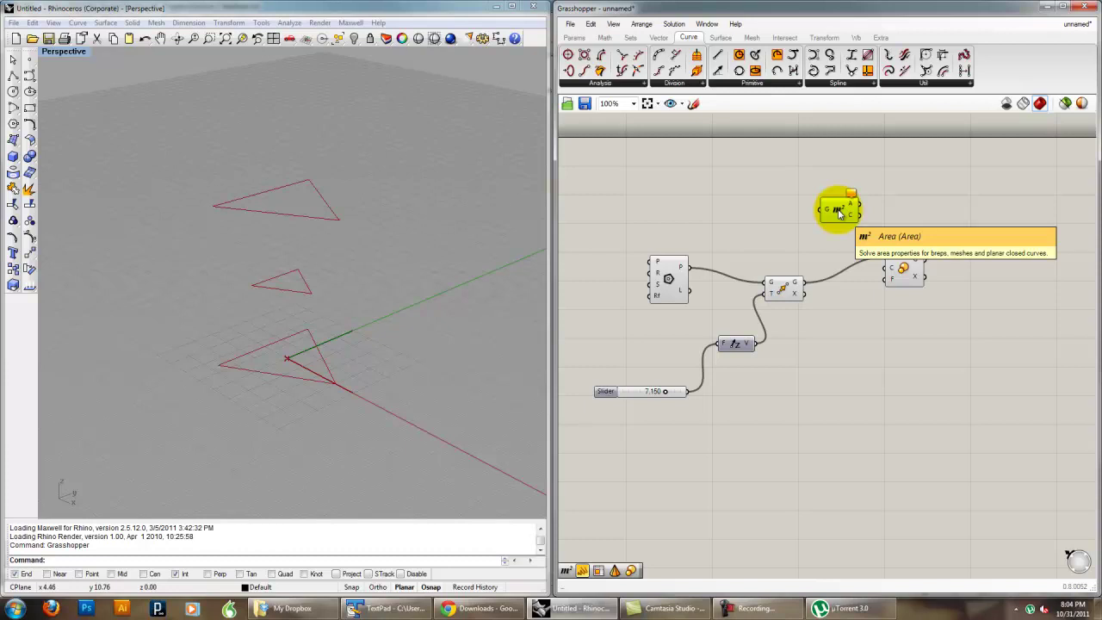
Feed the moved triangle into the Area component to compute its centroid
{"action": "left_click_drag", "start_coordinate": [840, 213], "coordinate": [869, 334]}
{"action": "left_click", "coordinate": [784, 289]}
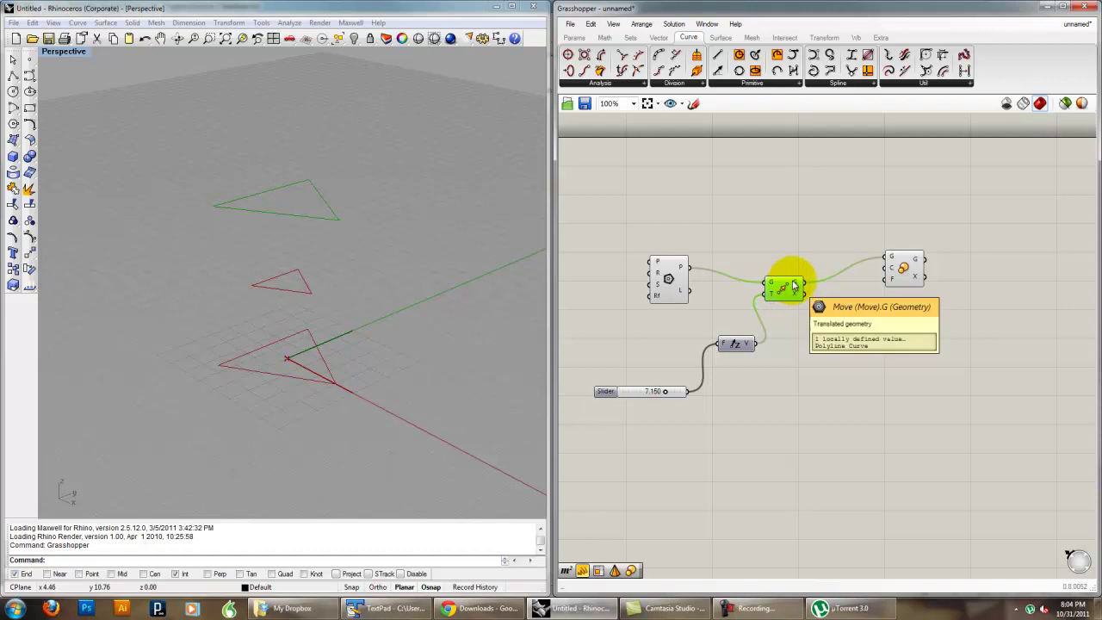
{"action": "left_click_drag", "start_coordinate": [805, 281], "coordinate": [849, 333]}
{"action": "left_click", "coordinate": [864, 330]}
{"action": "right_click_drag", "start_coordinate": [387, 259], "coordinate": [375, 280]}
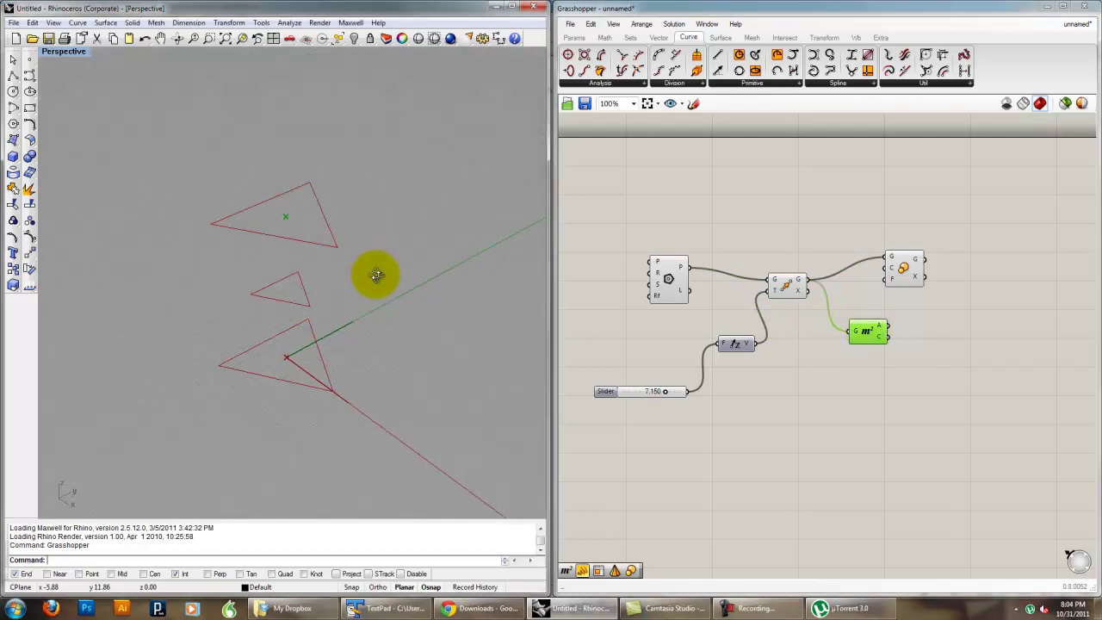
{"action": "right_click_drag", "start_coordinate": [285, 229], "coordinate": [313, 215]}
Wire Area's centroid into Scale's C input so the copy shrinks inside the raised triangle
{"action": "left_click_drag", "start_coordinate": [880, 333], "coordinate": [848, 328]}
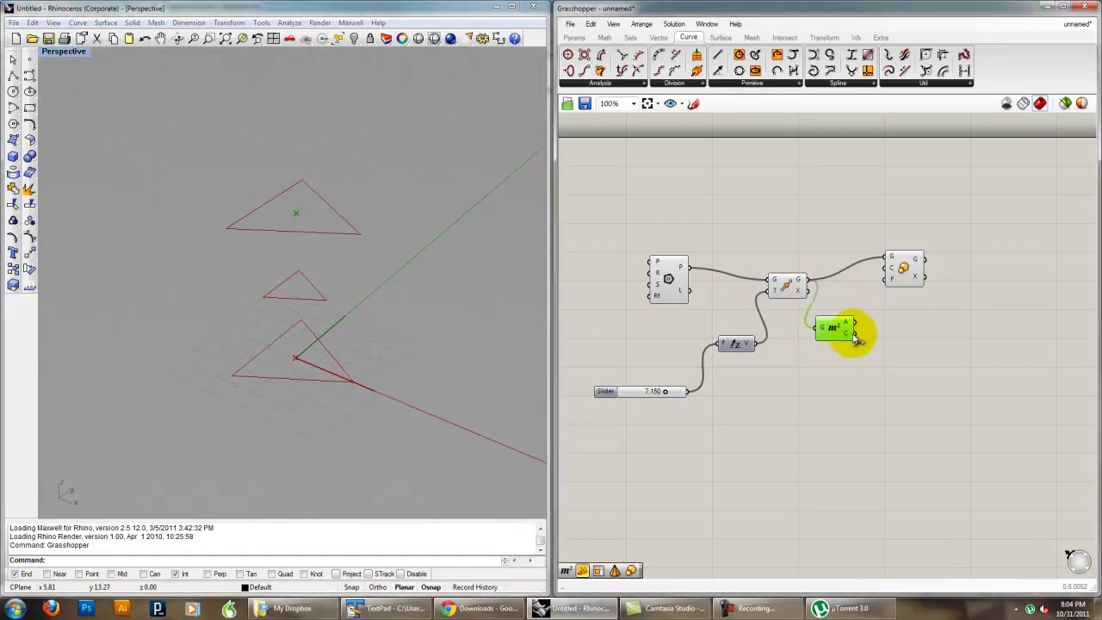
{"action": "left_click_drag", "start_coordinate": [903, 267], "coordinate": [914, 267]}
{"action": "left_click_drag", "start_coordinate": [855, 335], "coordinate": [895, 268]}
{"action": "right_click_drag", "start_coordinate": [448, 236], "coordinate": [400, 232]}
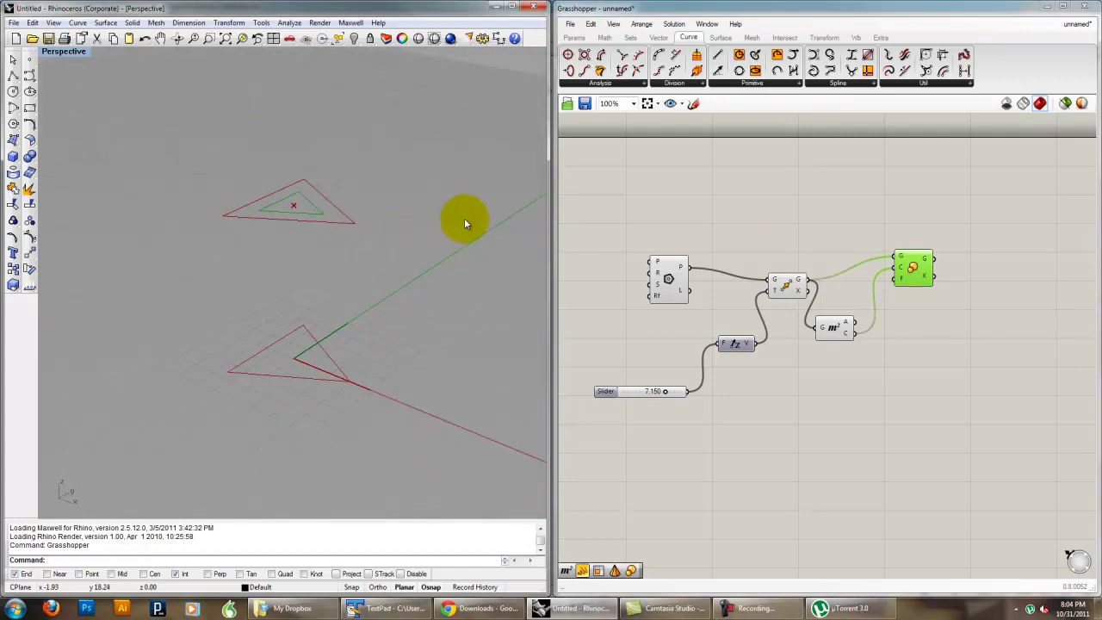
{"action": "left_click_drag", "start_coordinate": [920, 274], "coordinate": [947, 274]}
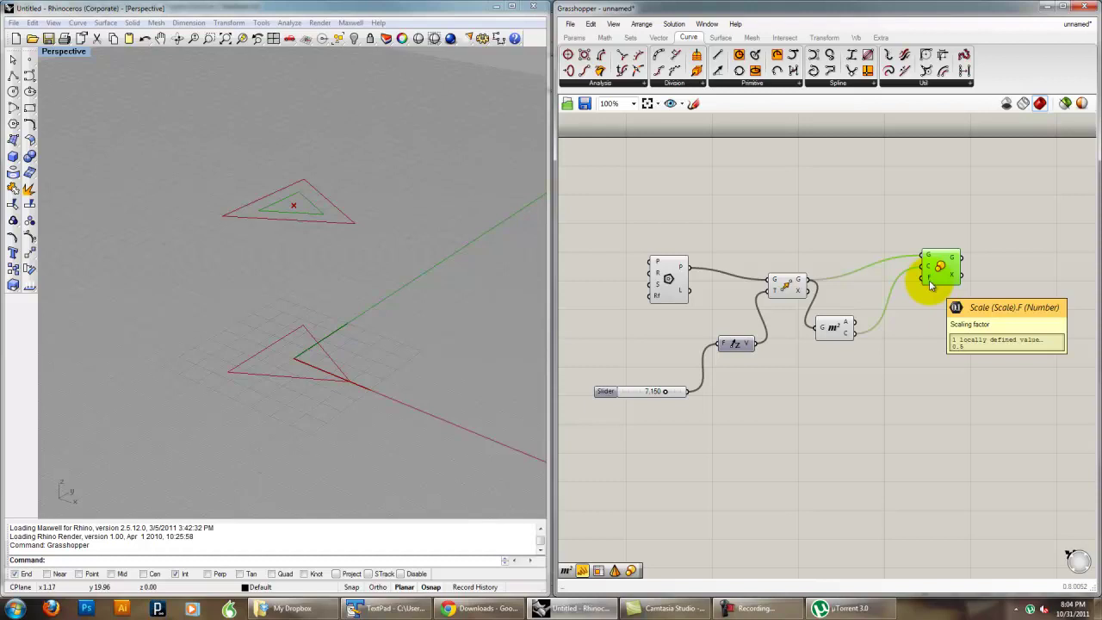
Add a new Number Slider and name it Scale
{"action": "double_click", "coordinate": [868, 388]}
{"action": "type", "text": "num"}
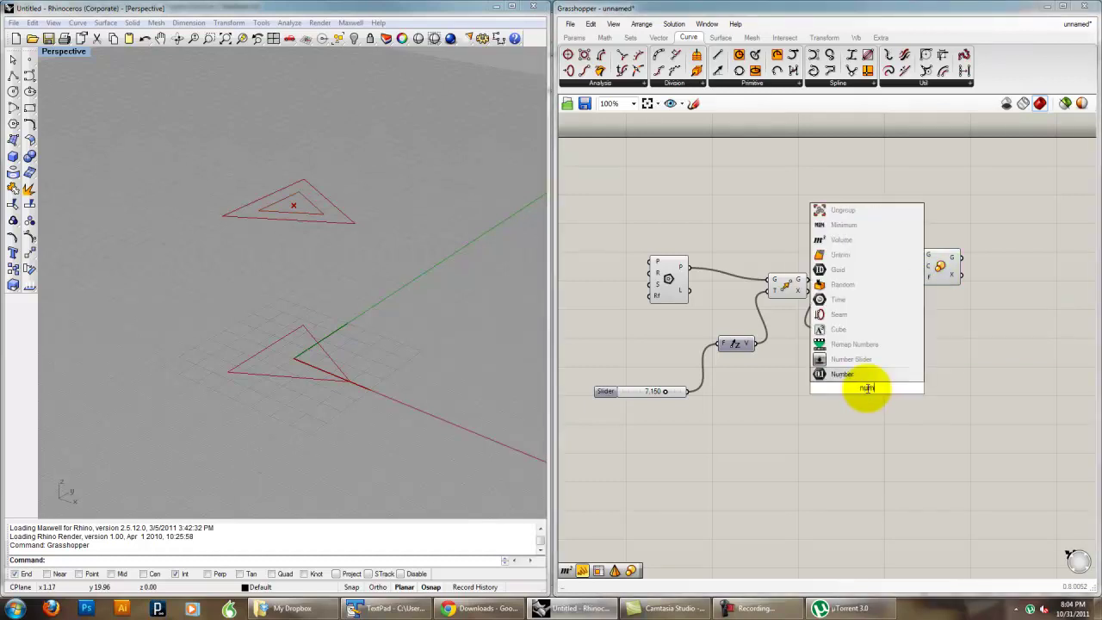
{"action": "left_click", "coordinate": [853, 360]}
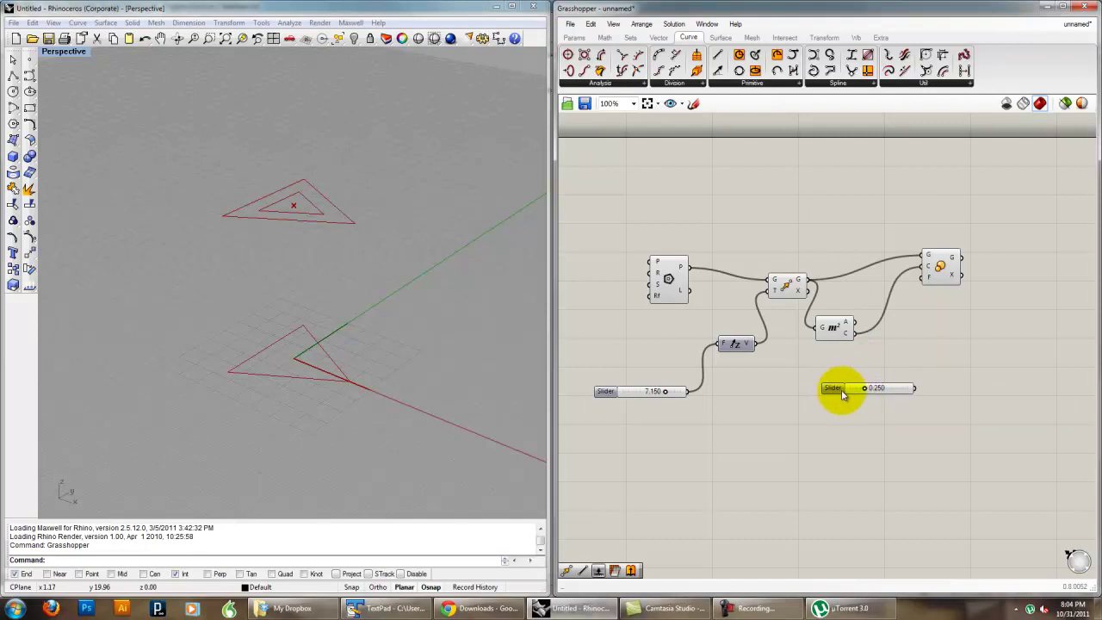
{"action": "double_click", "coordinate": [840, 390]}
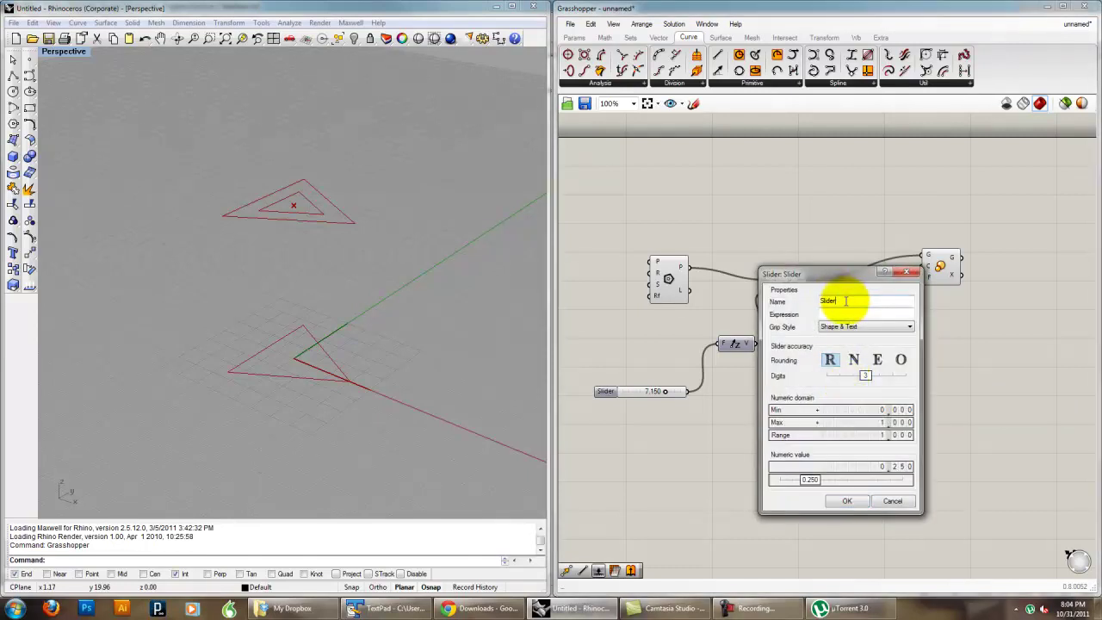
{"action": "type", "text": "Scale"}
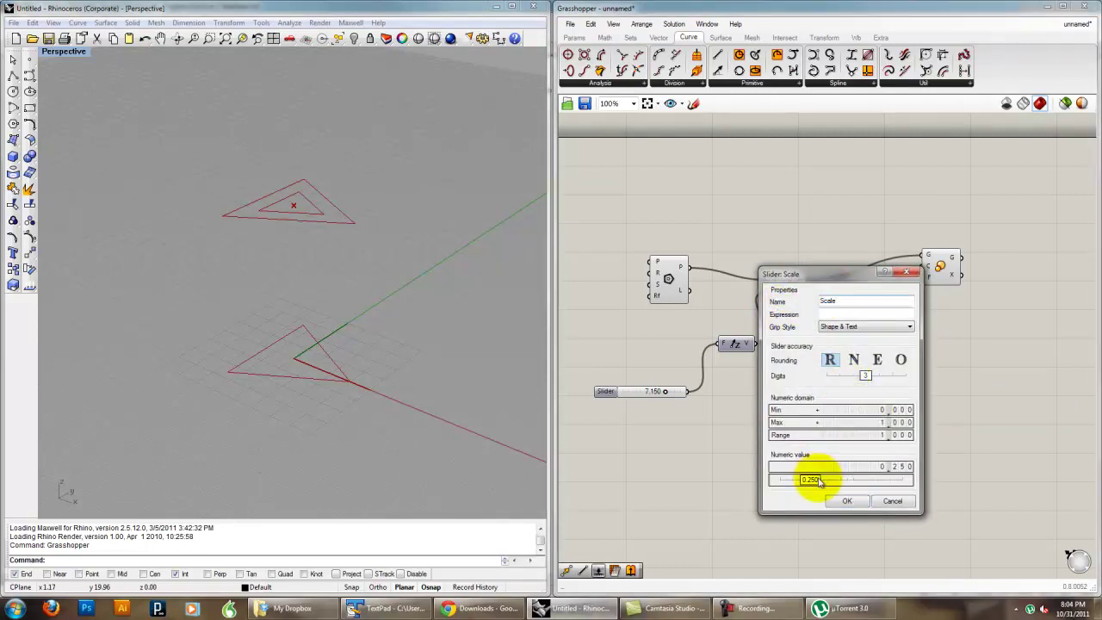
{"action": "left_click", "coordinate": [847, 500]}
Rename the existing 7.150 slider to Height, and wire the Scale slider toward the scaling factor
{"action": "left_click", "coordinate": [598, 389]}
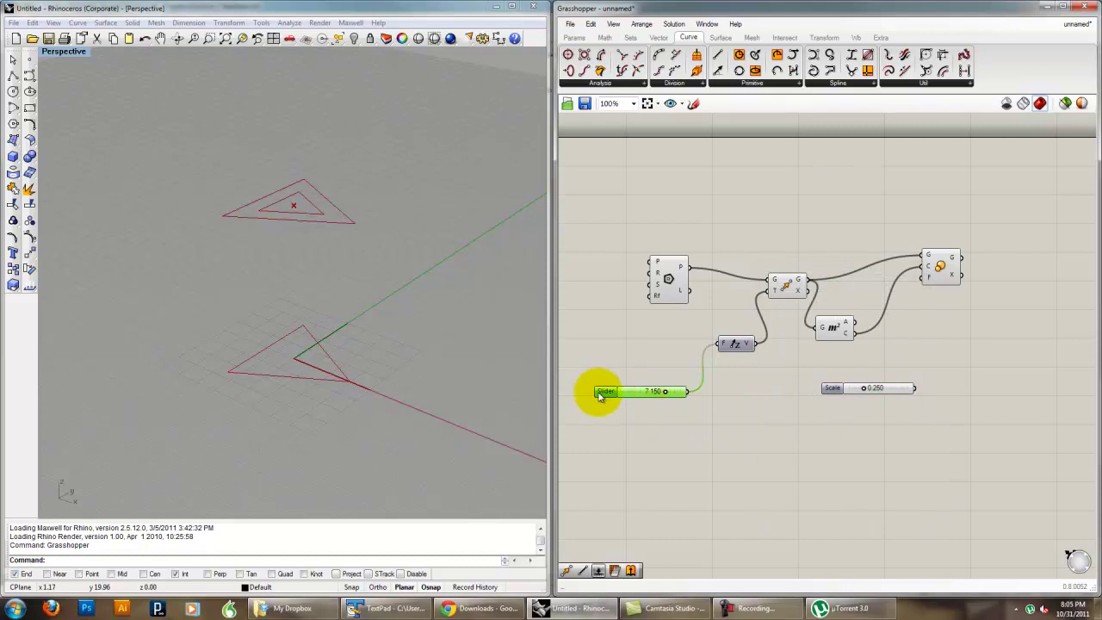
{"action": "double_click", "coordinate": [598, 389]}
{"action": "double_click", "coordinate": [594, 302]}
{"action": "type", "text": "Height"}
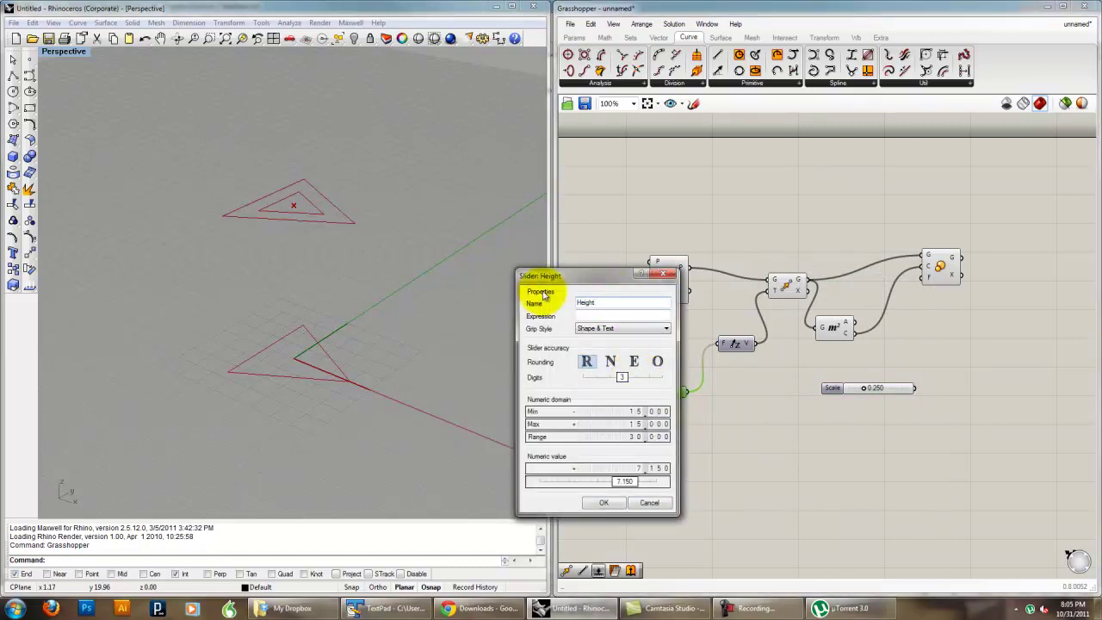
{"action": "left_click", "coordinate": [604, 503]}
{"action": "left_click_drag", "start_coordinate": [918, 390], "coordinate": [920, 274]}
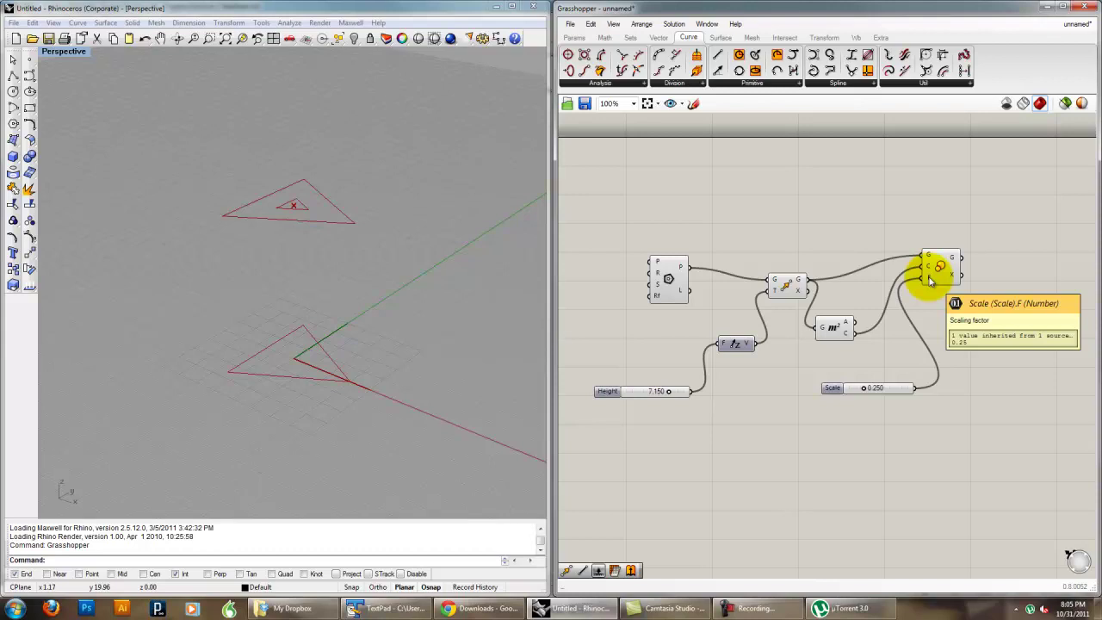
Raise the Scale slider to 1.000 so the copy matches the raised triangle, orbiting the Perspective view
{"action": "right_click_drag", "start_coordinate": [368, 236], "coordinate": [378, 284]}
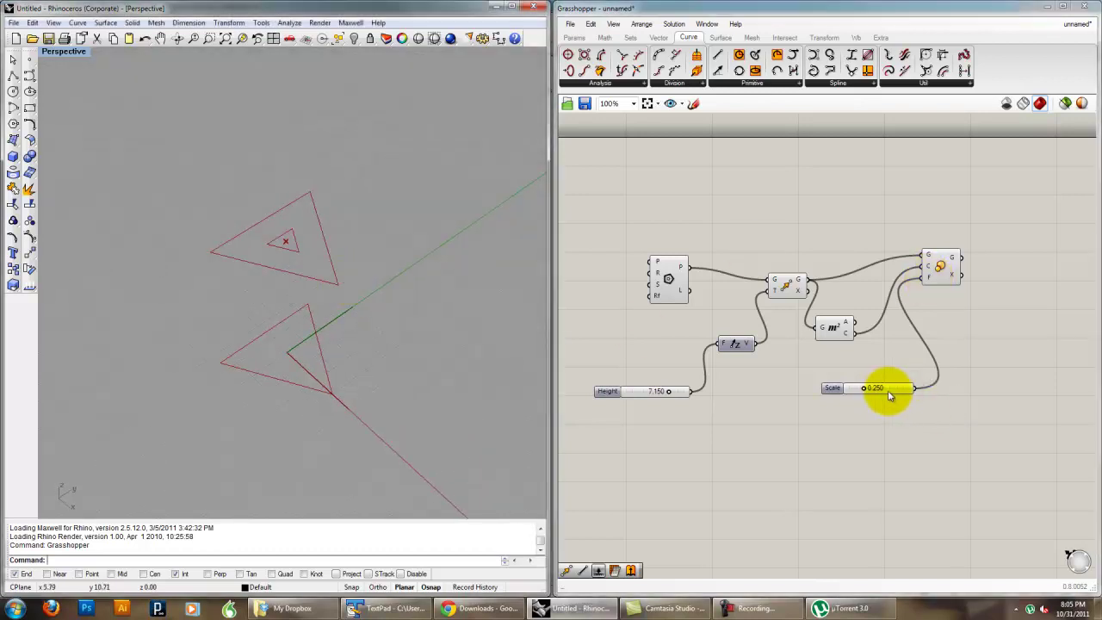
{"action": "left_click_drag", "start_coordinate": [866, 389], "coordinate": [910, 387]}
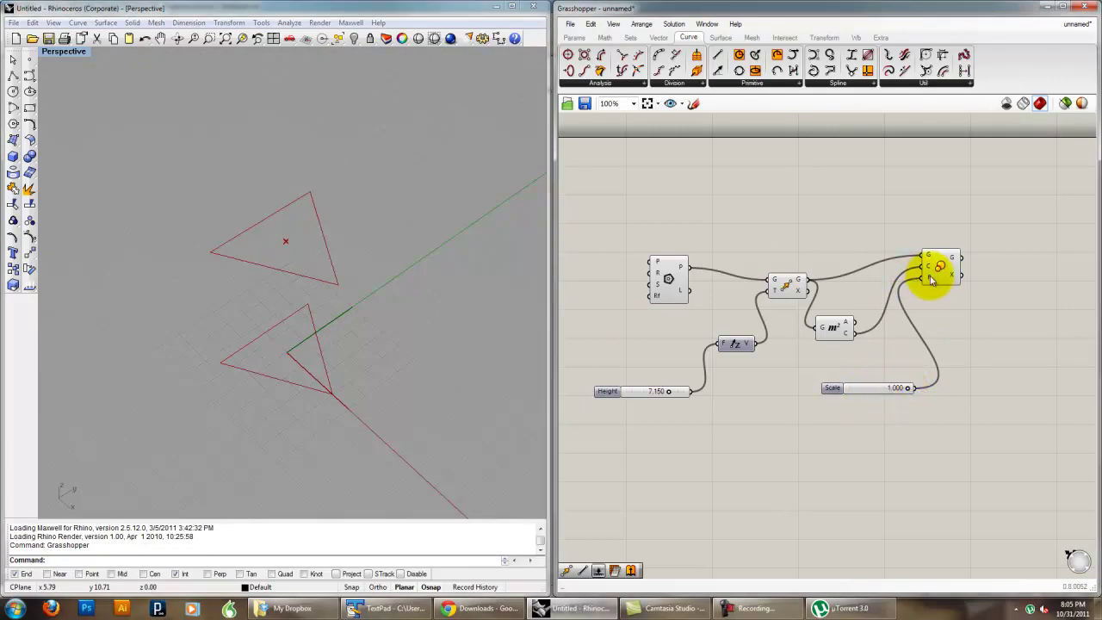
{"action": "mouse_move", "coordinate": [931, 280]}
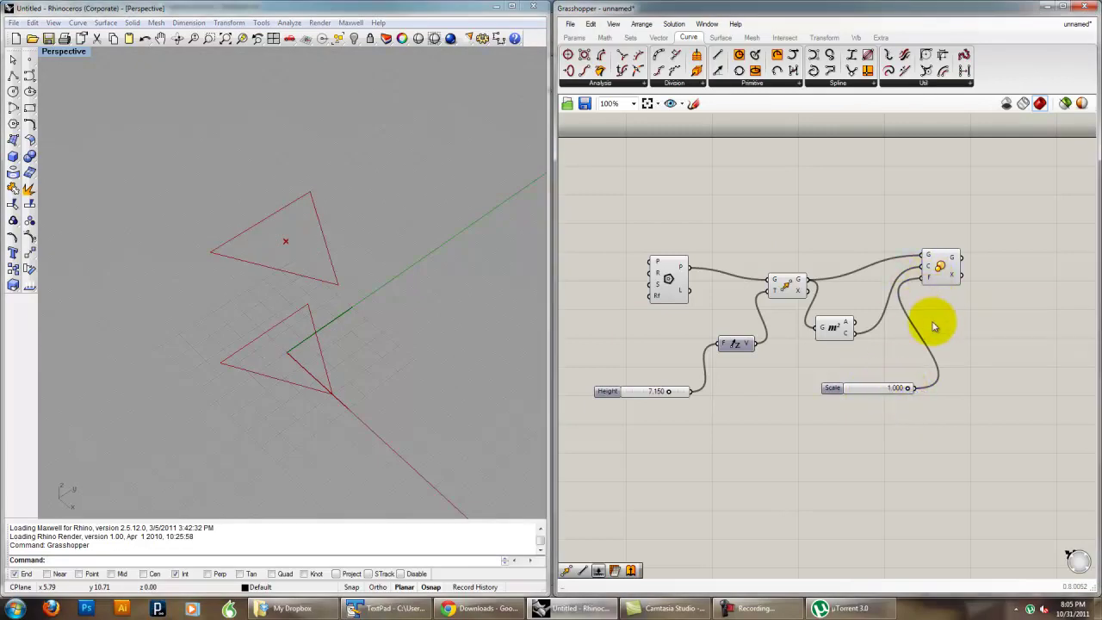
{"action": "right_click_drag", "start_coordinate": [337, 255], "coordinate": [460, 276]}
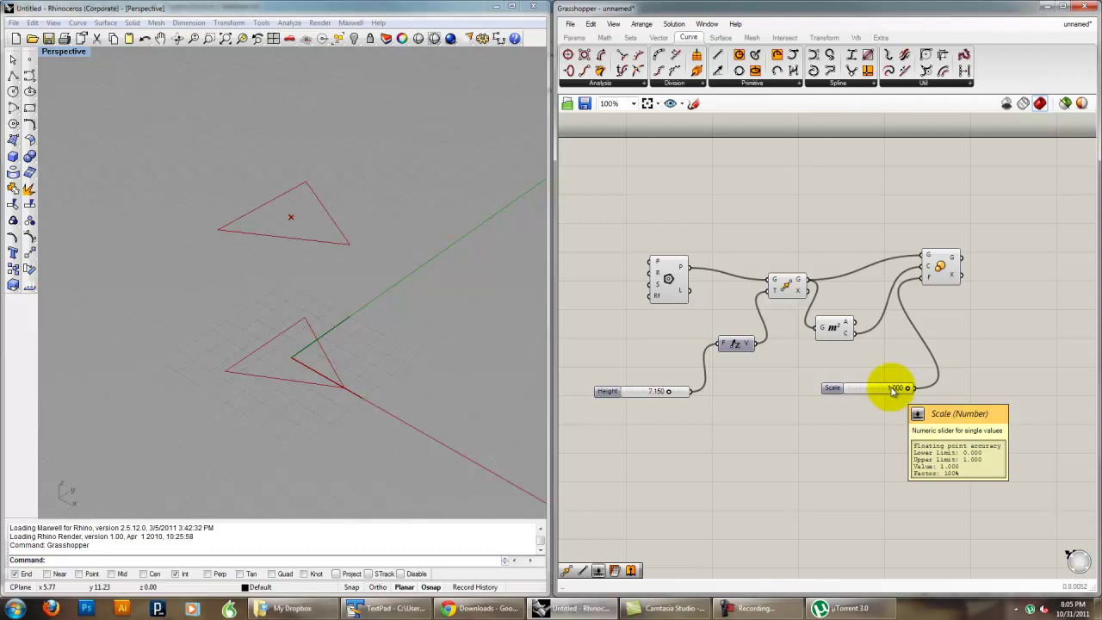
Set the Scale slider's maximum to 2 and drag it to 0.843
{"action": "left_click", "coordinate": [887, 389]}
{"action": "right_click", "coordinate": [880, 389]}
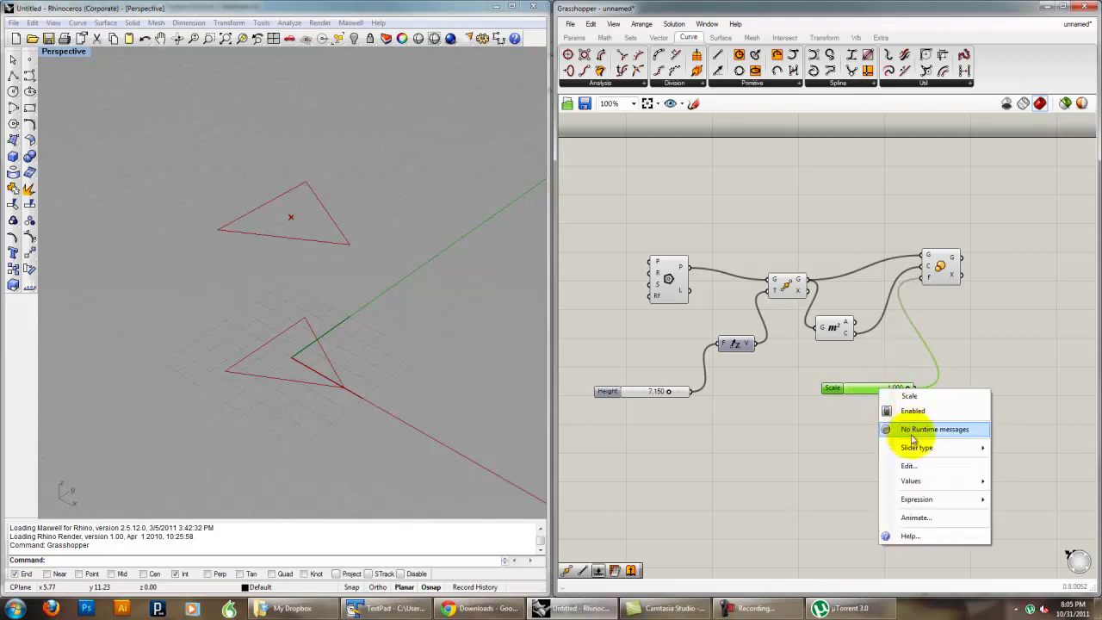
{"action": "left_click", "coordinate": [918, 465]}
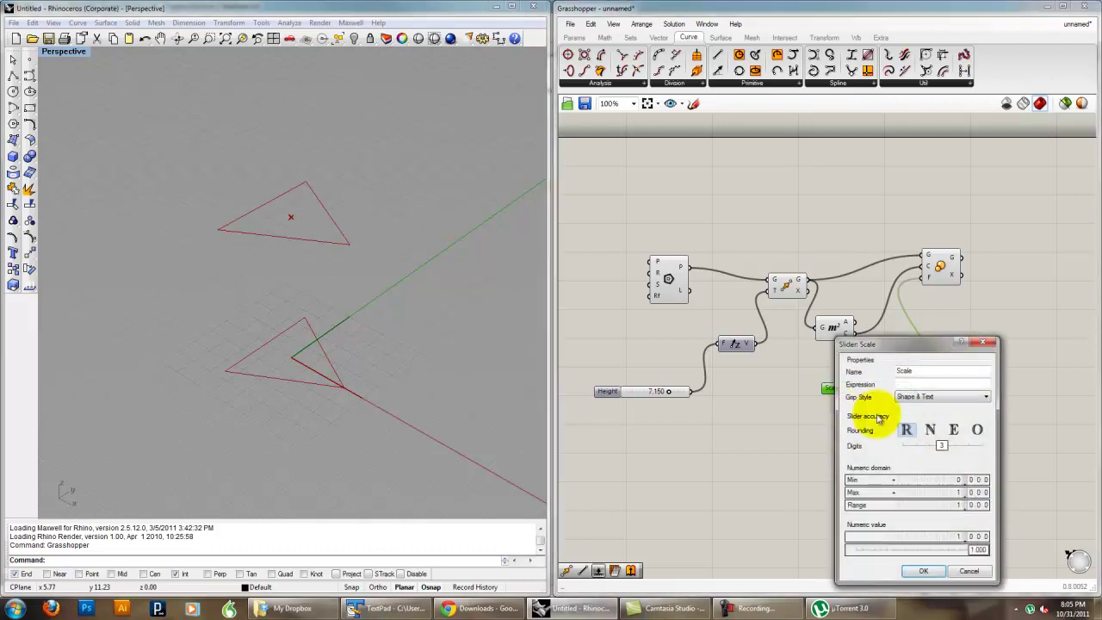
{"action": "double_click", "coordinate": [938, 497]}
{"action": "type", "text": "2"}
{"action": "left_click", "coordinate": [973, 492]}
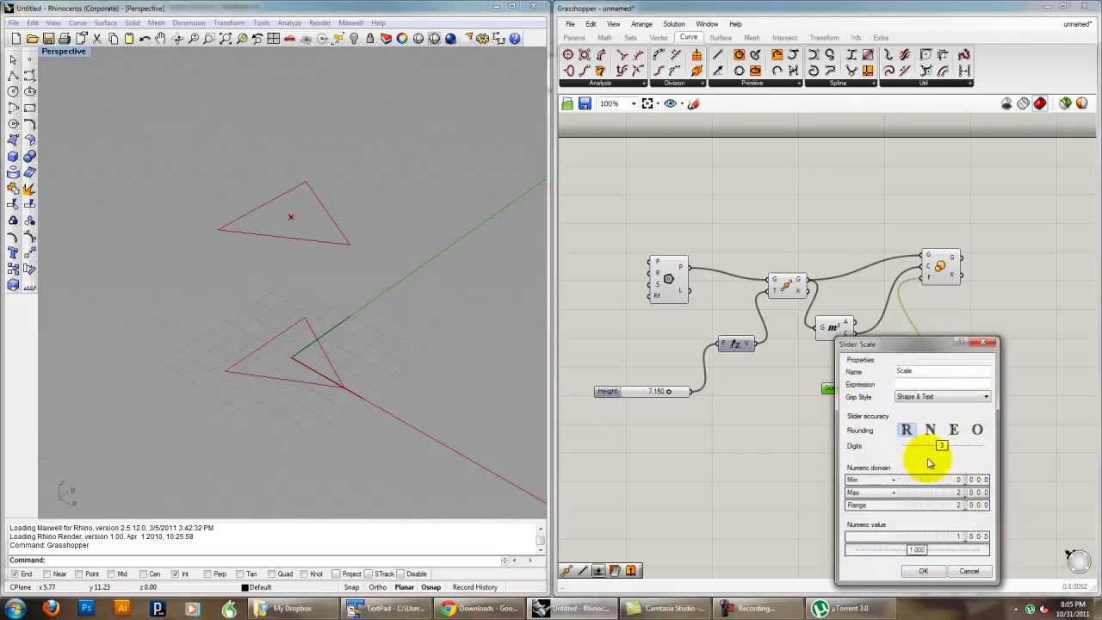
{"action": "left_click", "coordinate": [923, 571]}
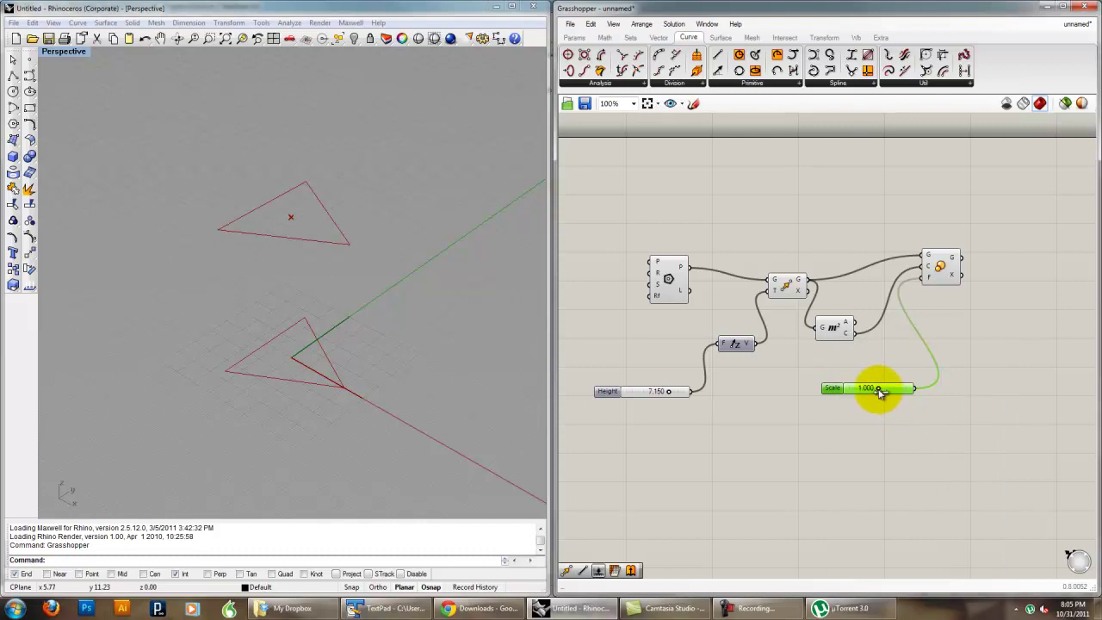
{"action": "mouse_move", "coordinate": [879, 391]}
{"action": "left_mouse_down"}
{"action": "mouse_move", "coordinate": [920, 386]}
{"action": "mouse_move", "coordinate": [875, 396]}
{"action": "left_mouse_up"}
Nudge the Move component slightly, then delete the Scale slider from the canvas
{"action": "left_click", "coordinate": [937, 265]}
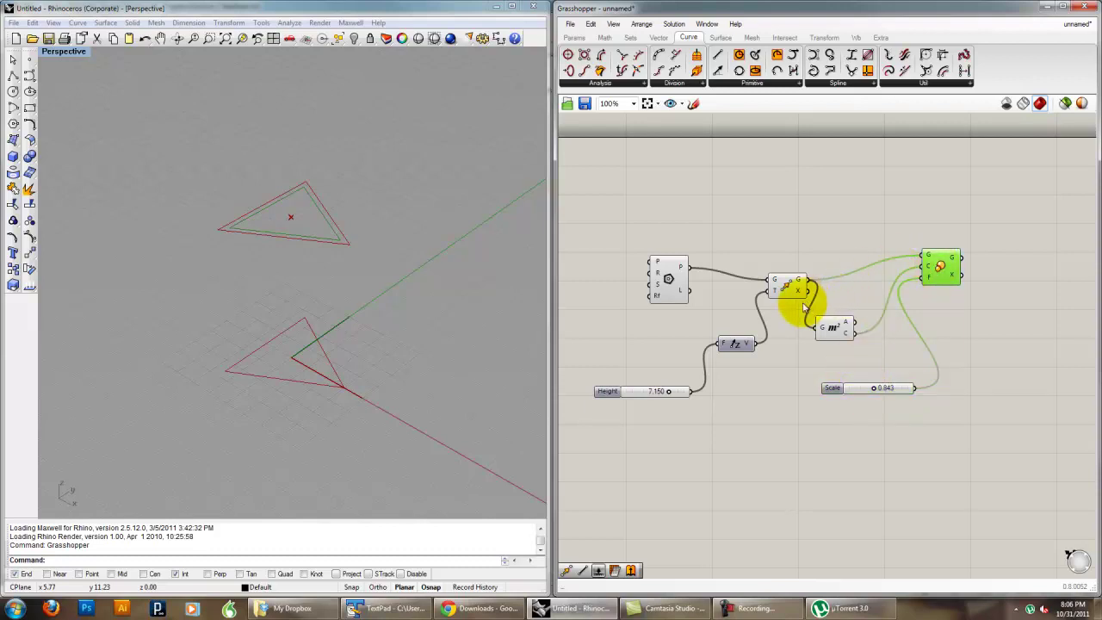
{"action": "left_click_drag", "start_coordinate": [785, 287], "coordinate": [780, 277]}
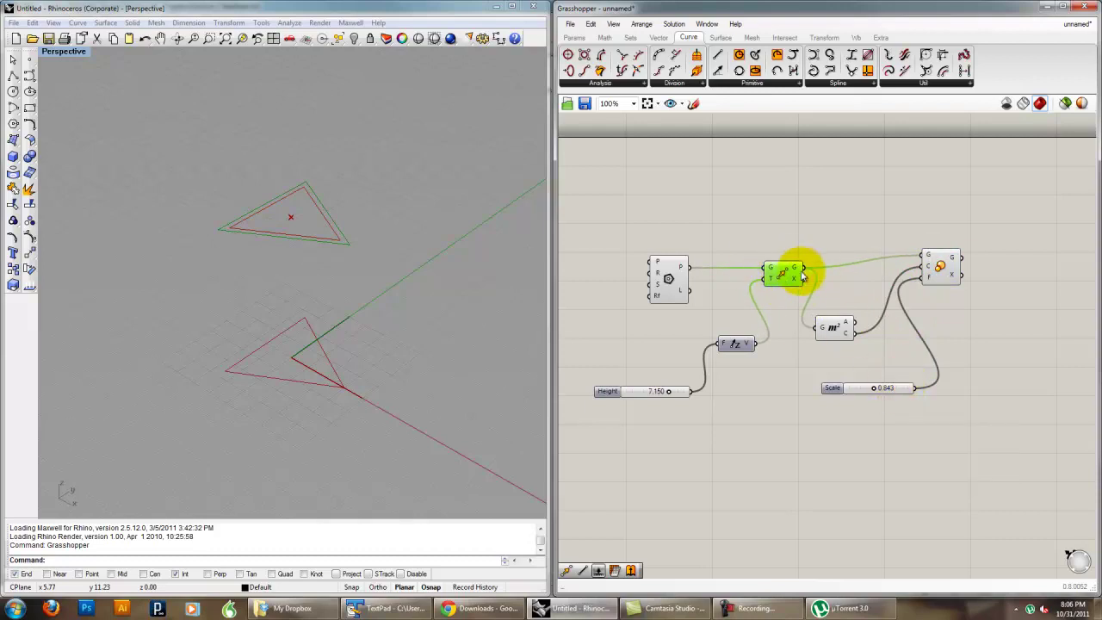
{"action": "left_click", "coordinate": [904, 387]}
{"action": "left_click", "coordinate": [779, 269]}
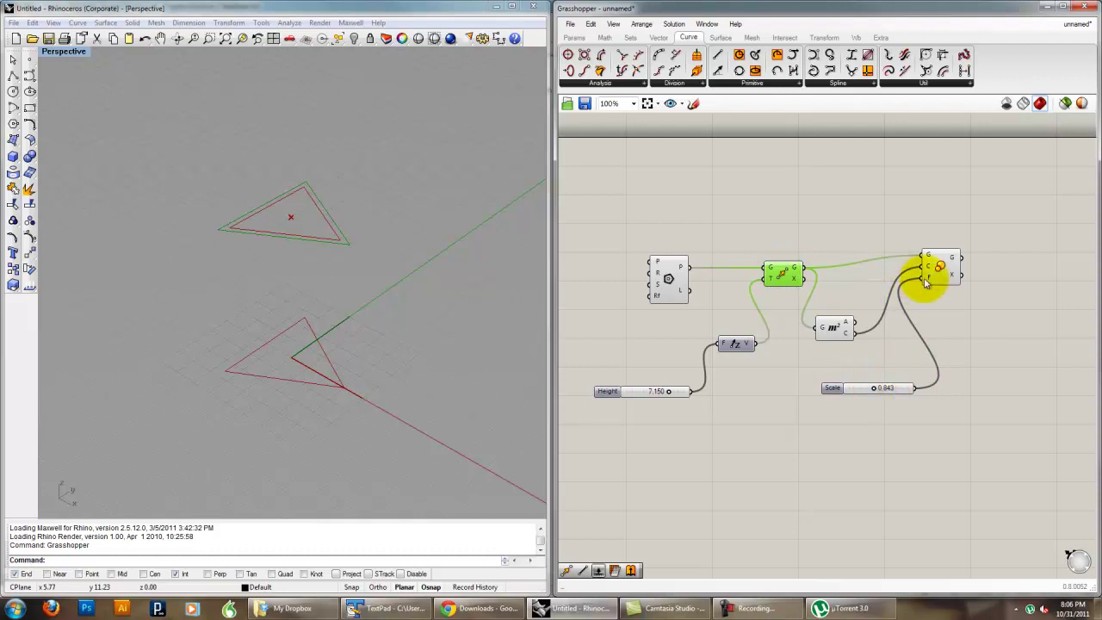
{"action": "left_click", "coordinate": [898, 387]}
{"action": "key", "text": "Delete"}
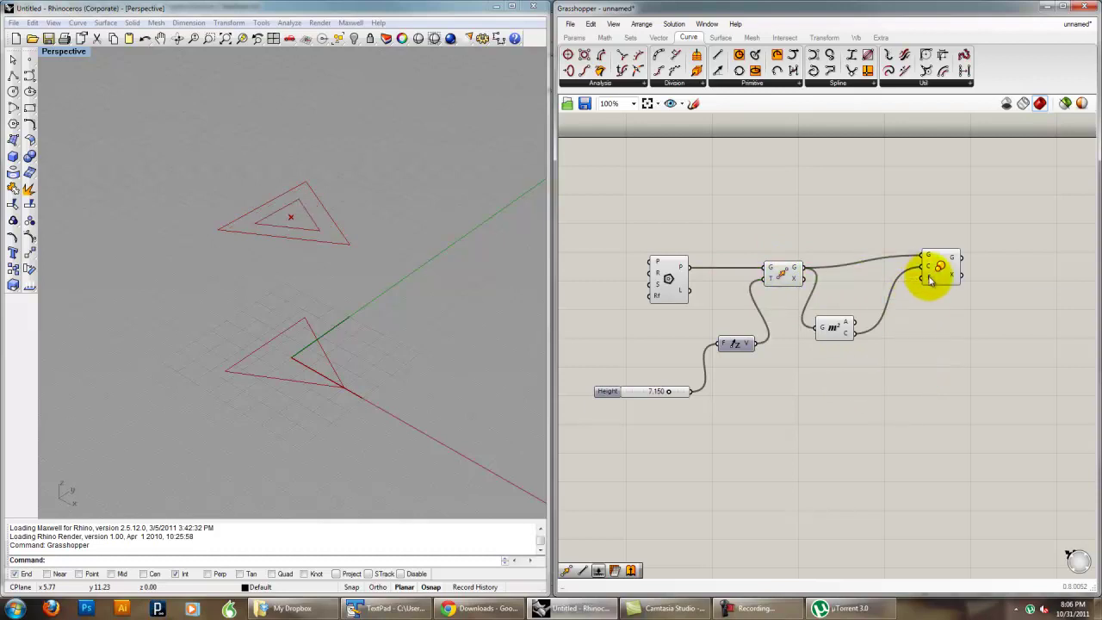
Set the Scale component's F input to a fixed number of 0.6667
{"action": "right_click", "coordinate": [928, 276]}
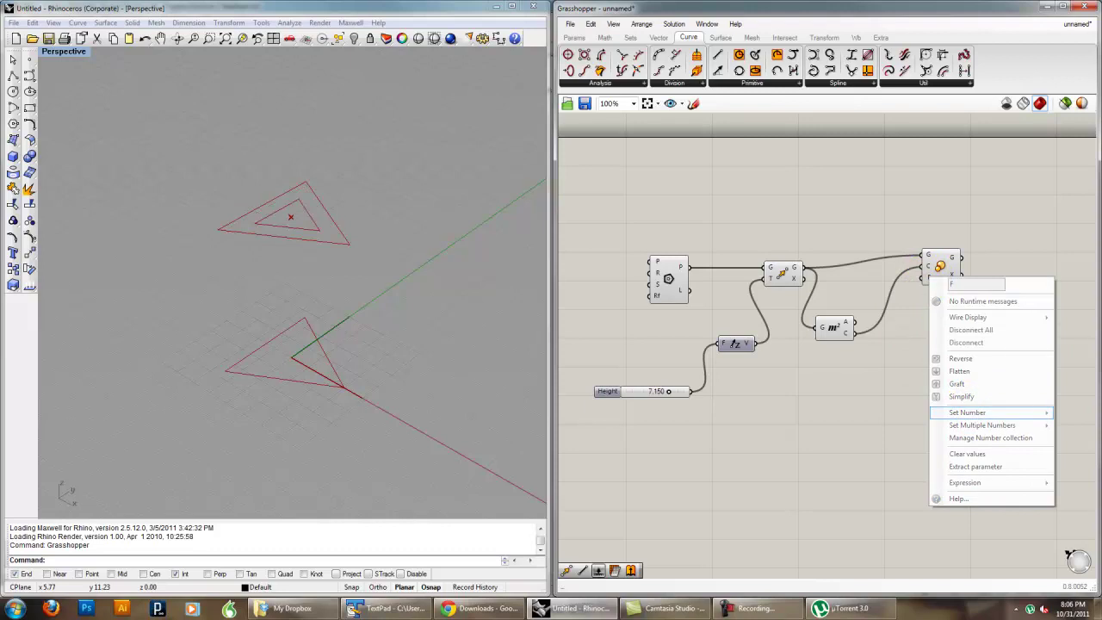
{"action": "left_click", "coordinate": [893, 12]}
{"action": "left_click_drag", "start_coordinate": [893, 12], "coordinate": [699, 0]}
{"action": "right_click", "coordinate": [371, 276]}
{"action": "mouse_move", "coordinate": [422, 409]}
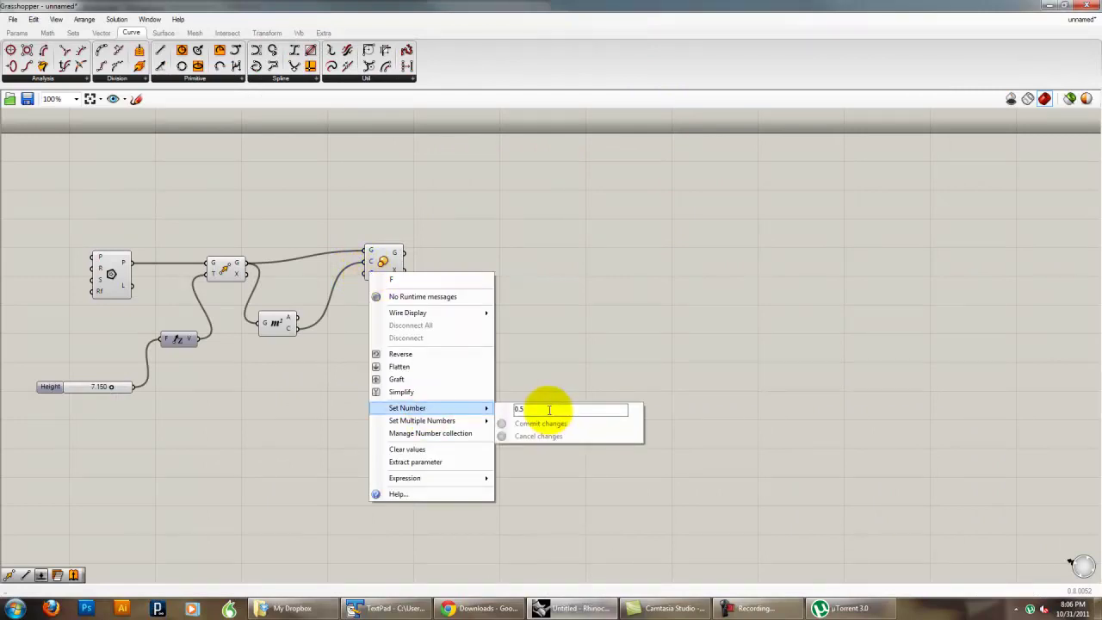
{"action": "left_click", "coordinate": [548, 410]}
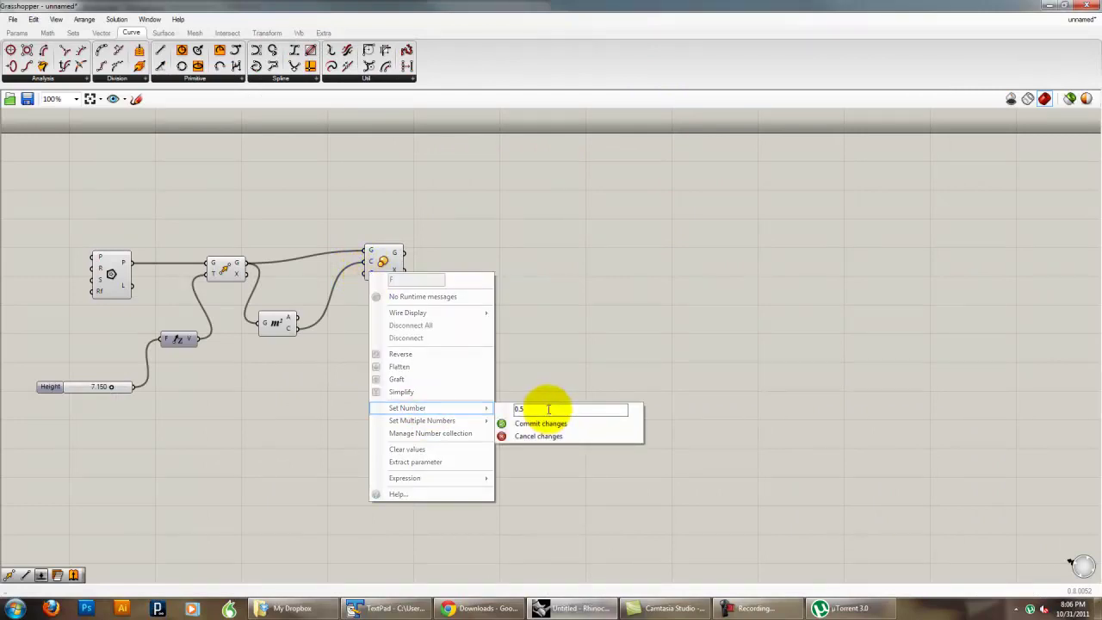
{"action": "type", "text": "6667"}
{"action": "left_click", "coordinate": [553, 424]}
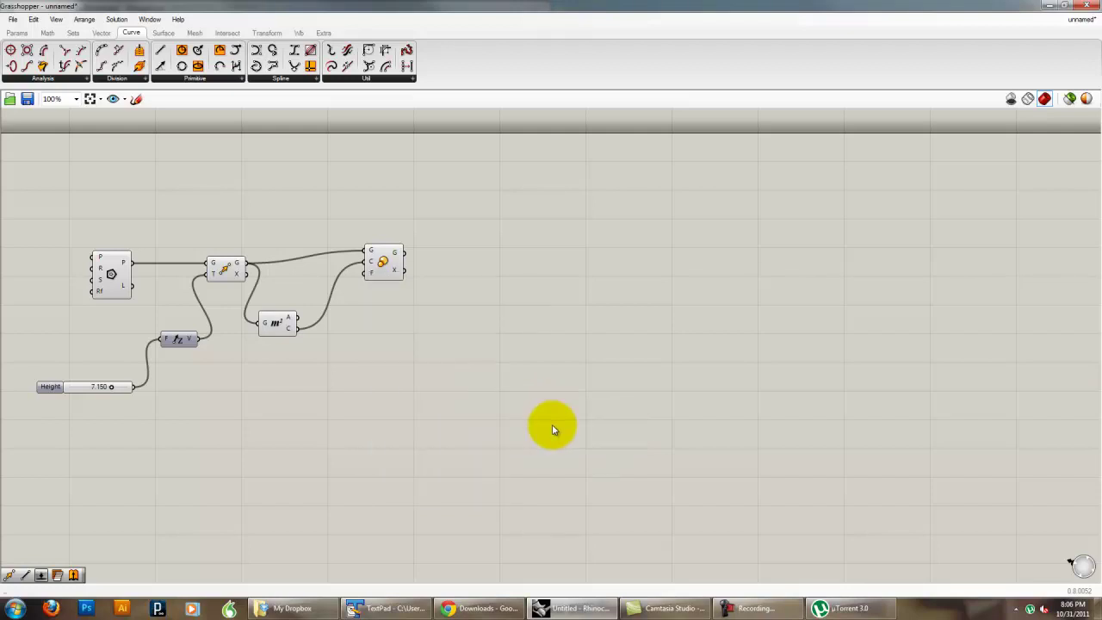
Snap Grasshopper to the right half of the screen and tidy the Scale and Move components
{"action": "double_click", "coordinate": [396, 7]}
{"action": "key", "text": "super+Right"}
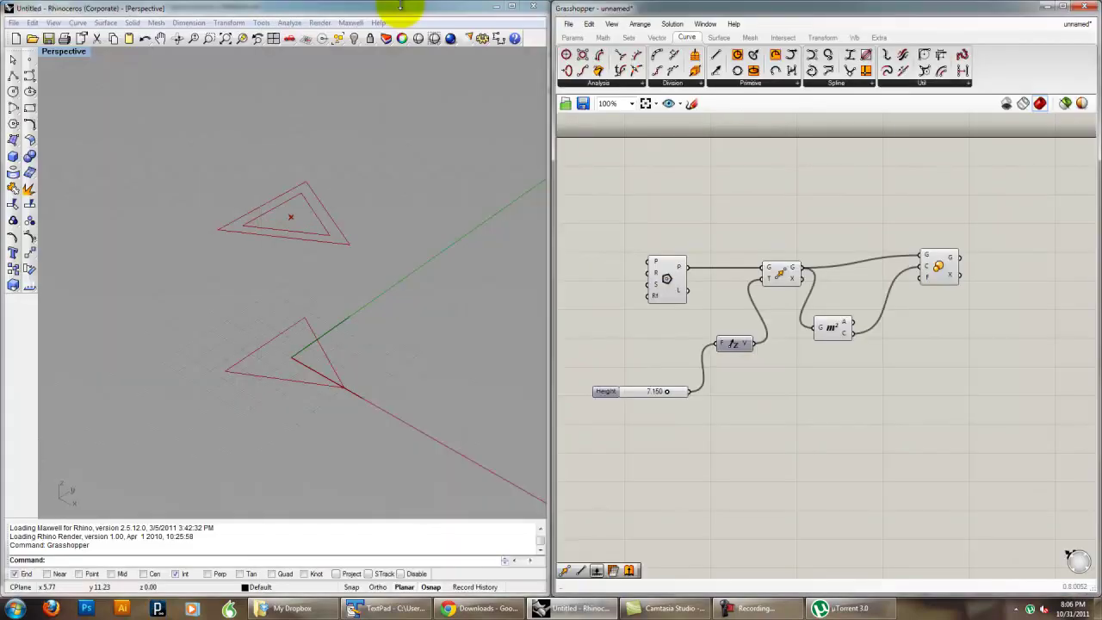
{"action": "left_click", "coordinate": [941, 263]}
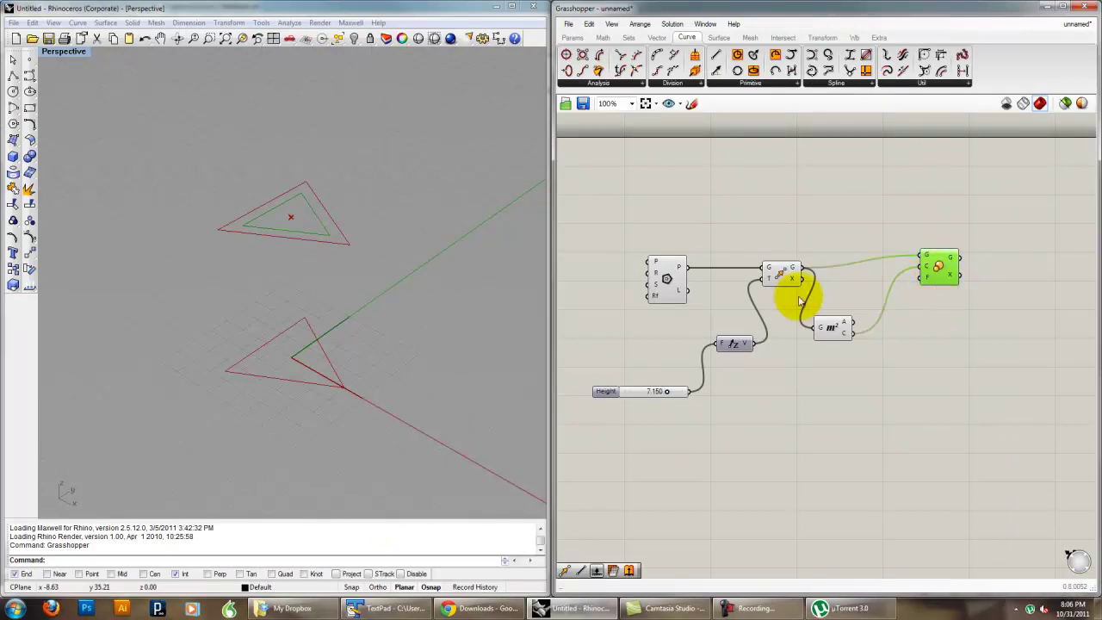
{"action": "left_click", "coordinate": [782, 272]}
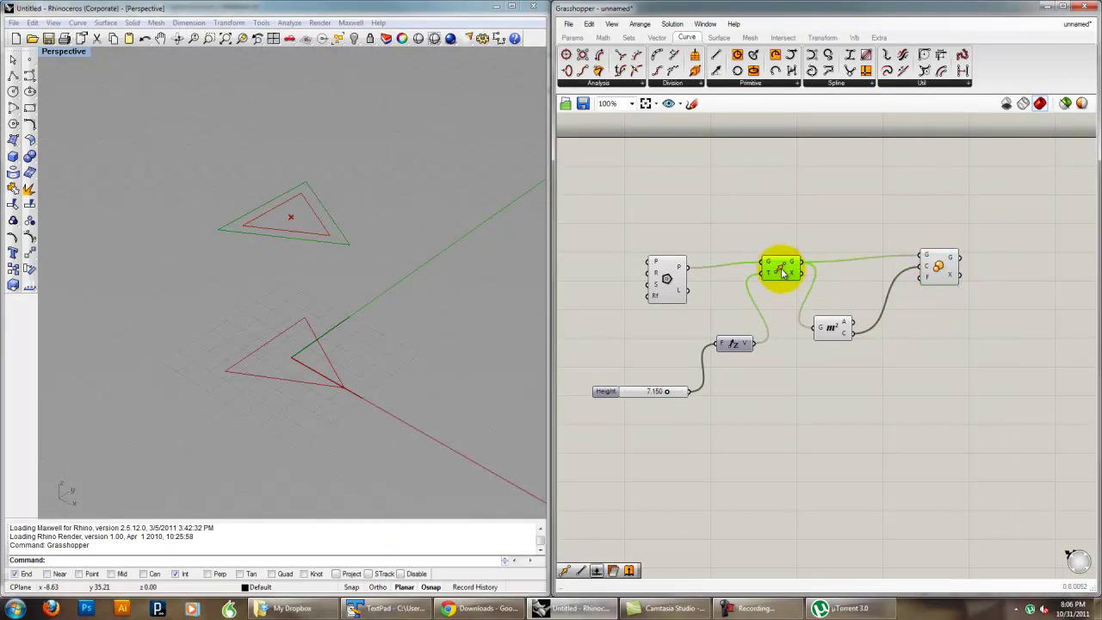
{"action": "left_click_drag", "start_coordinate": [937, 267], "coordinate": [928, 265]}
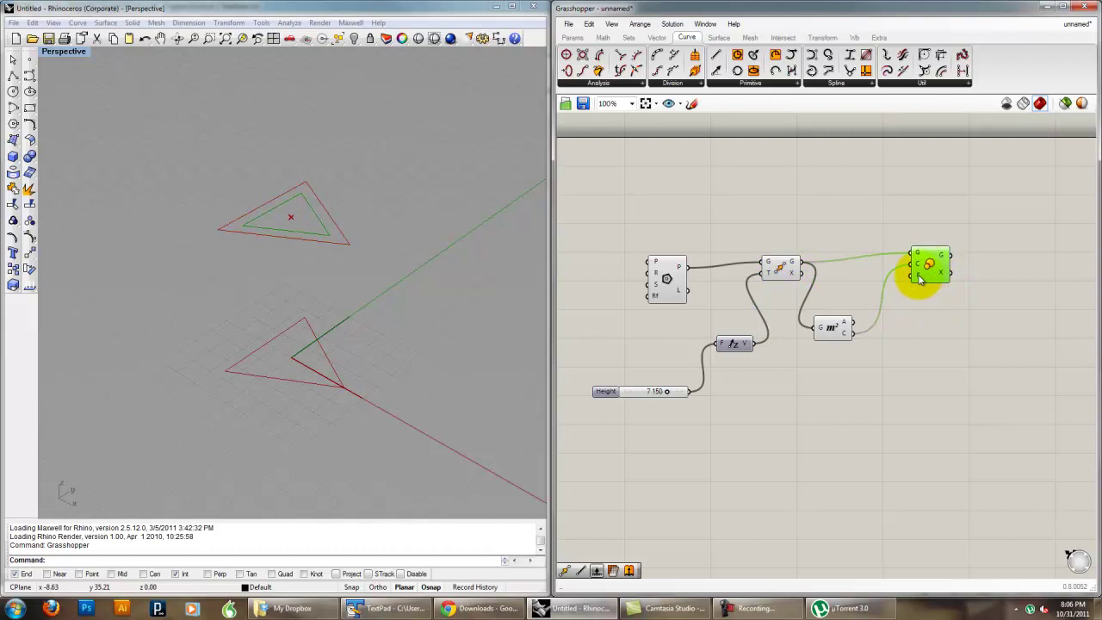
{"action": "mouse_move", "coordinate": [919, 277]}
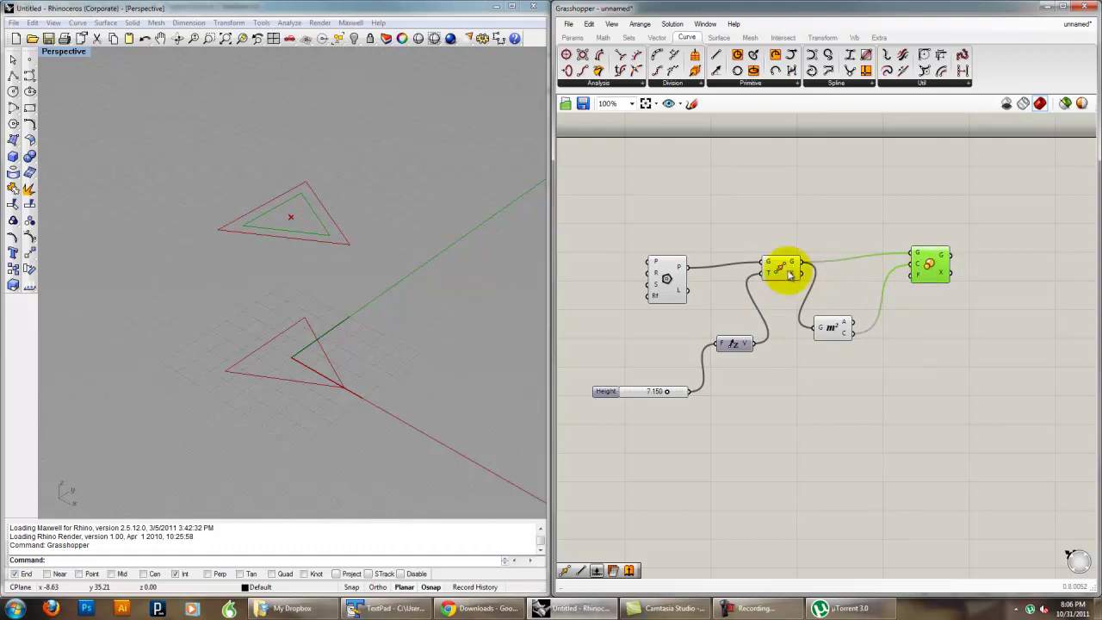
{"action": "left_click_drag", "start_coordinate": [780, 264], "coordinate": [792, 263]}
{"action": "left_click", "coordinate": [887, 328]}
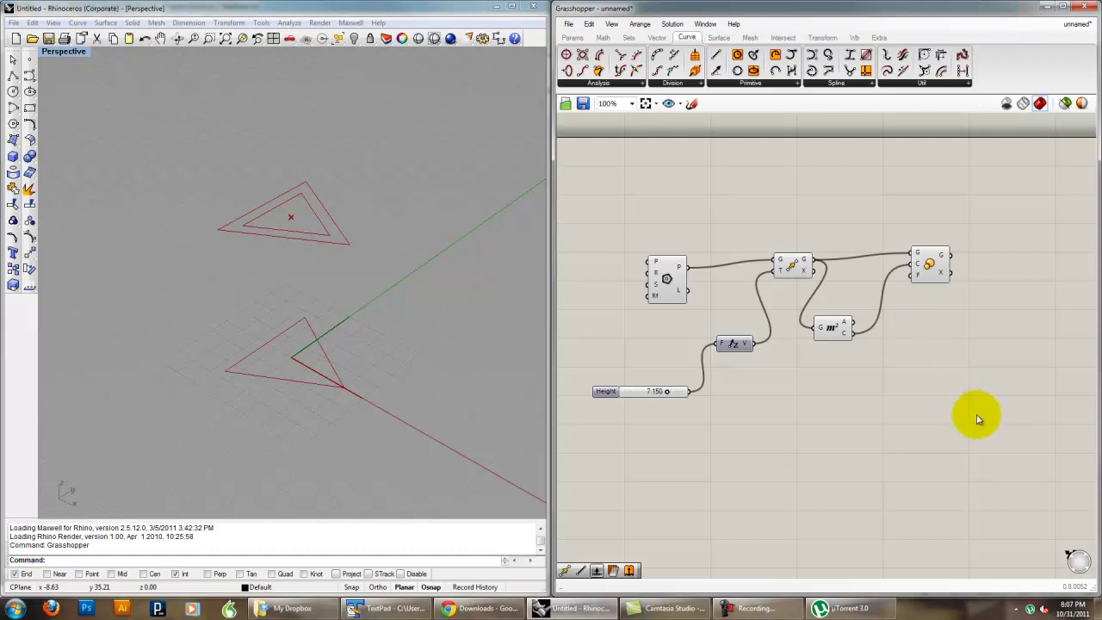
Delete the Scale component and place a Rotate component found by searching 'rotate'
{"action": "left_click_drag", "start_coordinate": [978, 419], "coordinate": [917, 240]}
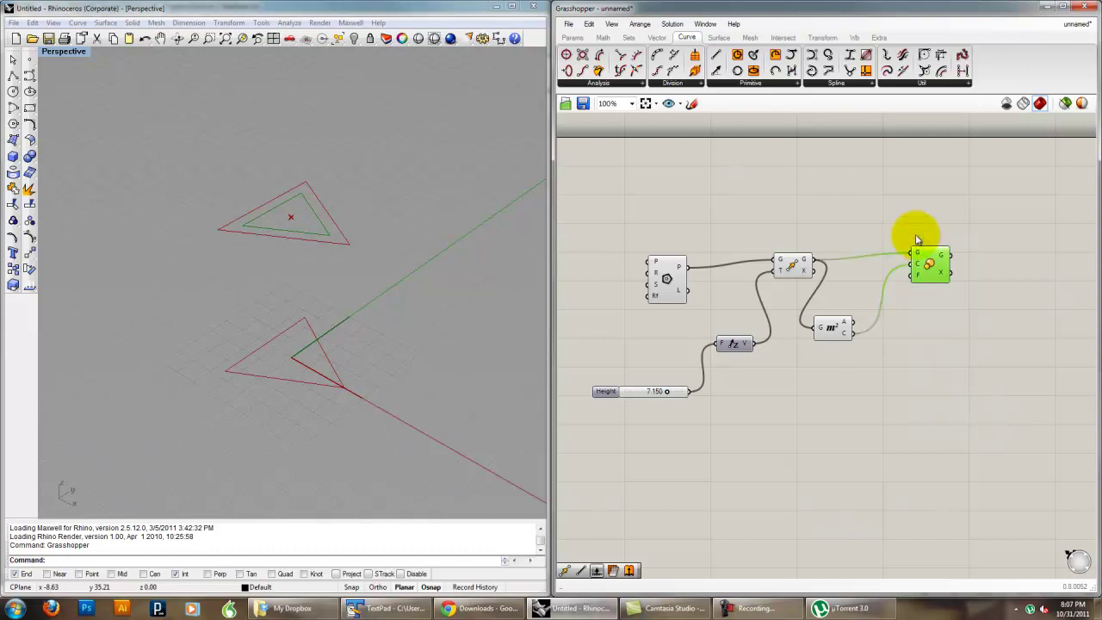
{"action": "key", "text": "Delete"}
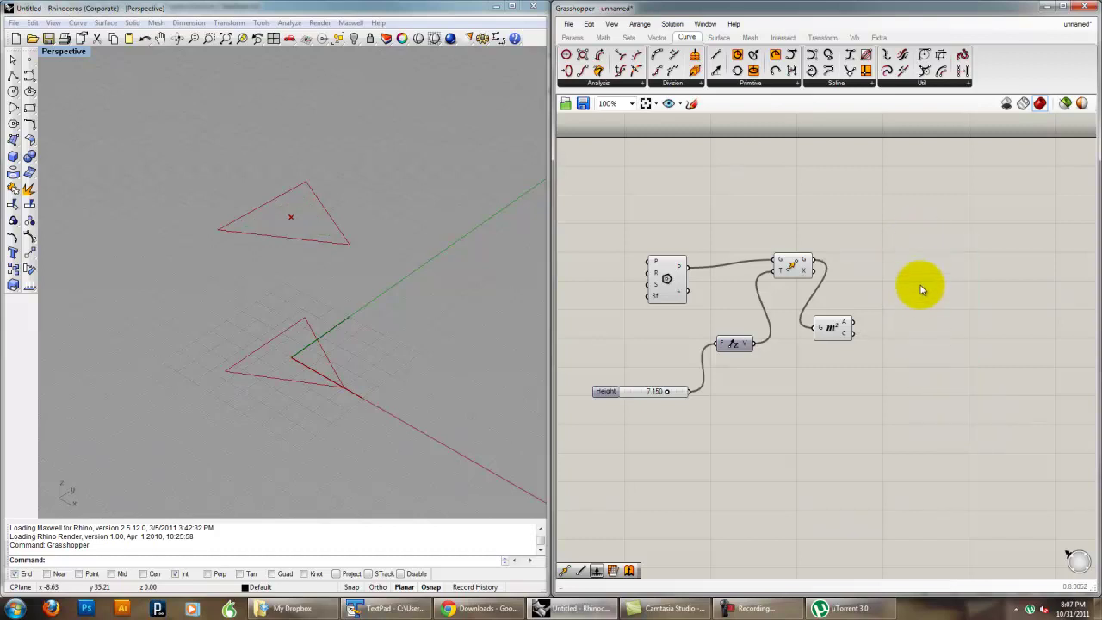
{"action": "double_click", "coordinate": [914, 272]}
{"action": "type", "text": "rotate"}
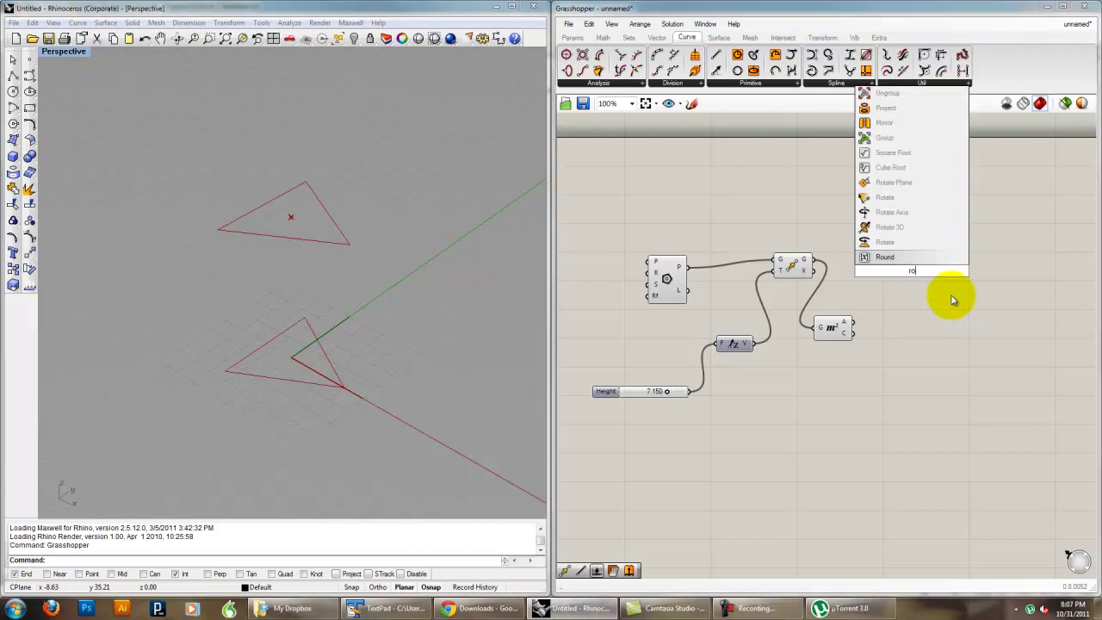
{"action": "left_click", "coordinate": [910, 251]}
{"action": "left_click_drag", "start_coordinate": [907, 257], "coordinate": [904, 251]}
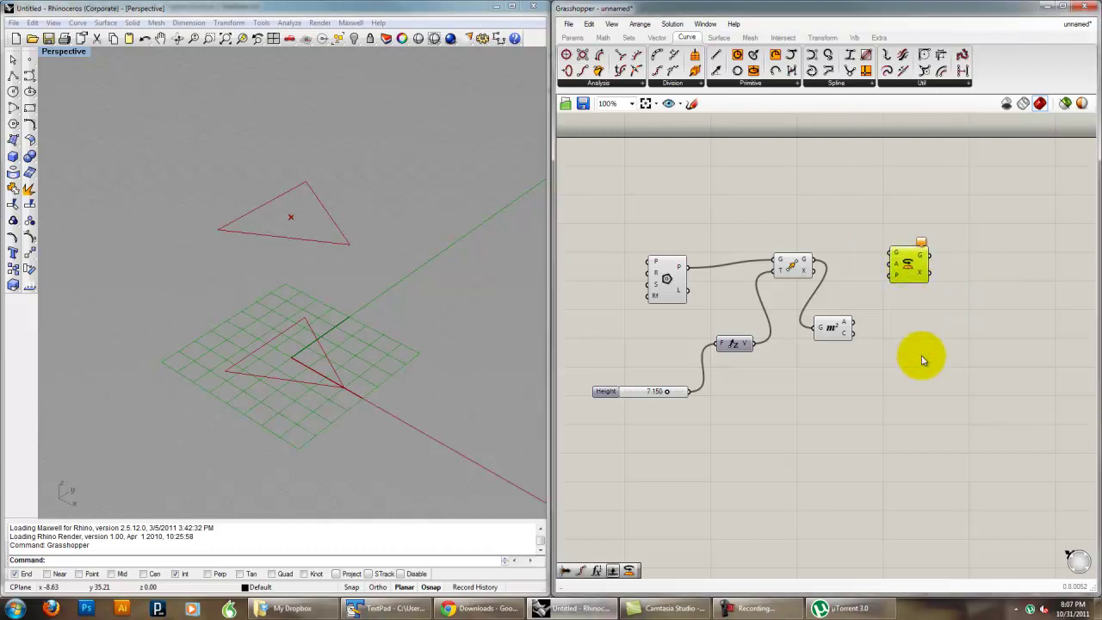
{"action": "left_click", "coordinate": [922, 360]}
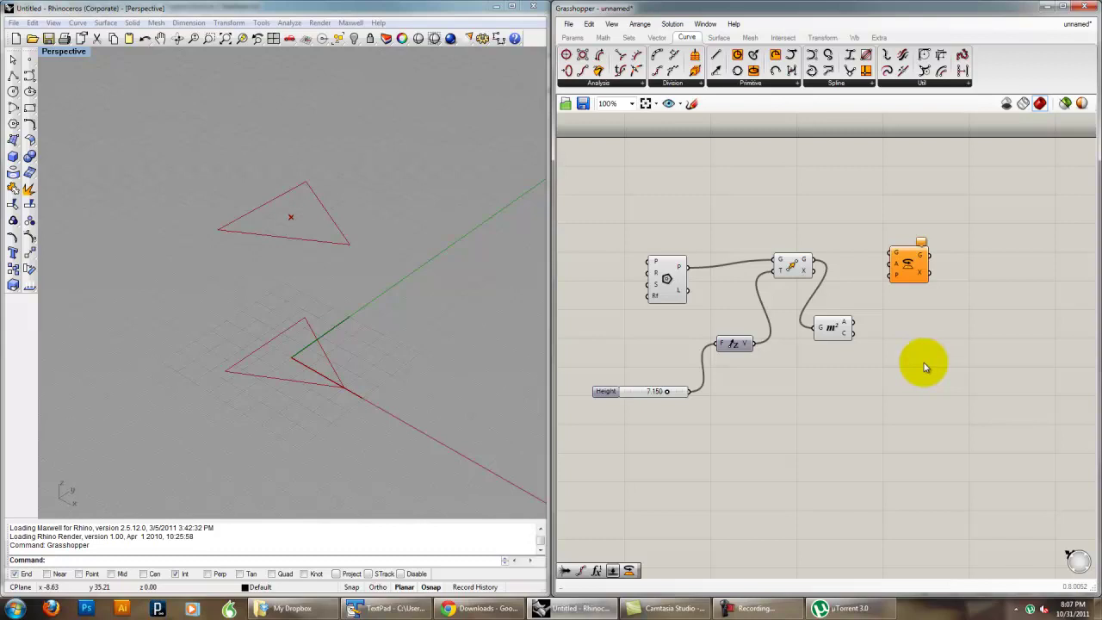
{"action": "left_click_drag", "start_coordinate": [913, 267], "coordinate": [916, 274]}
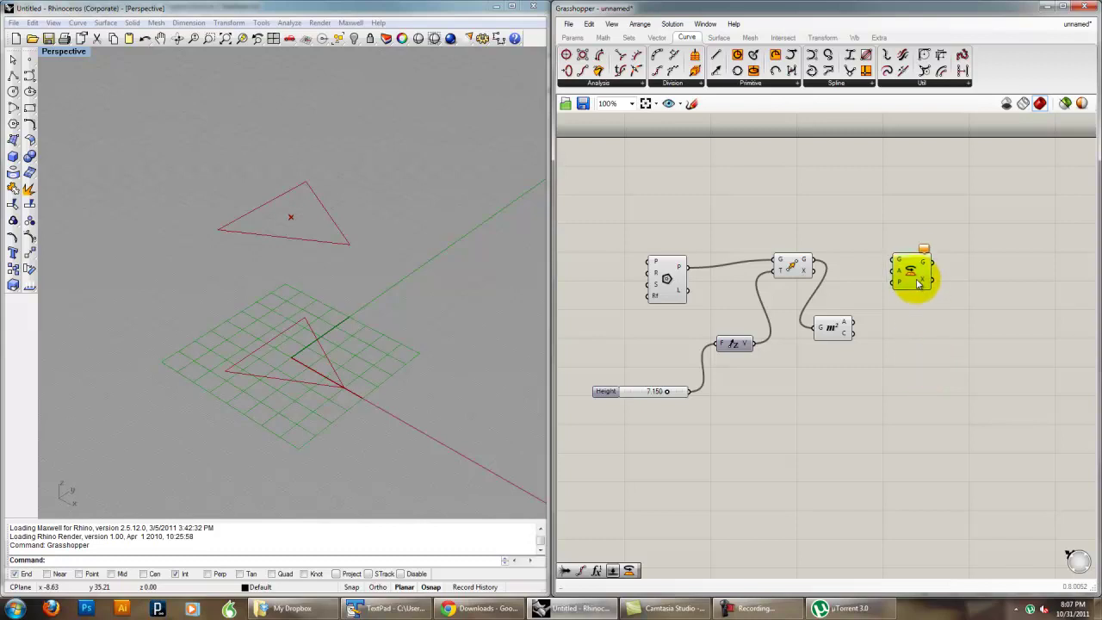
{"action": "mouse_move", "coordinate": [904, 263]}
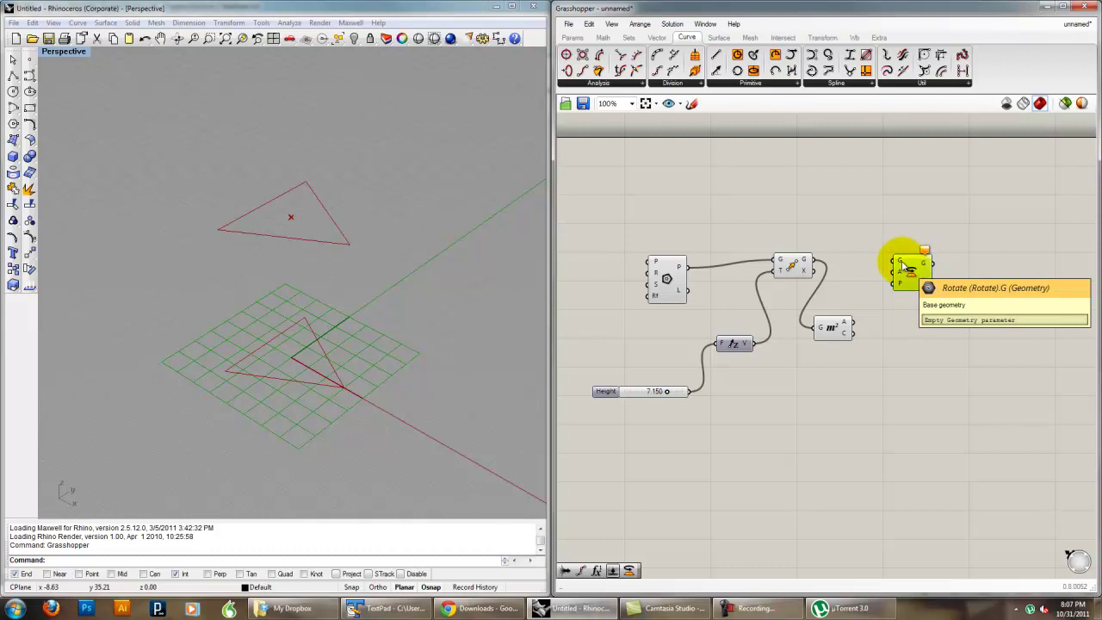
Wire Move's G output into Rotate's G input, then shift Rotate slightly right
{"action": "left_click", "coordinate": [869, 243]}
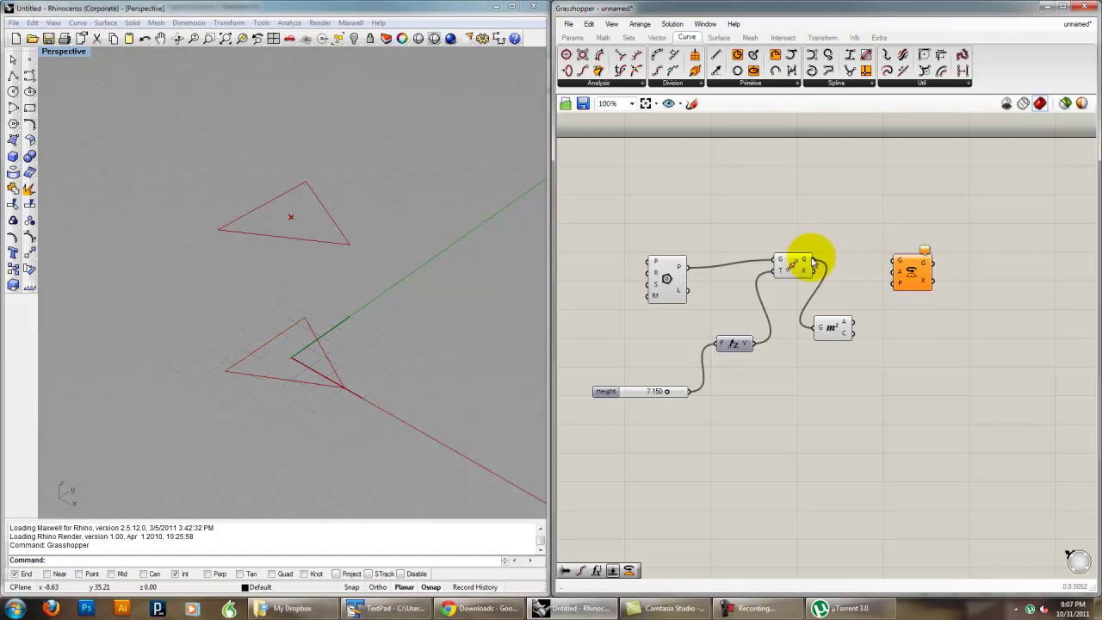
{"action": "left_click_drag", "start_coordinate": [812, 259], "coordinate": [903, 258]}
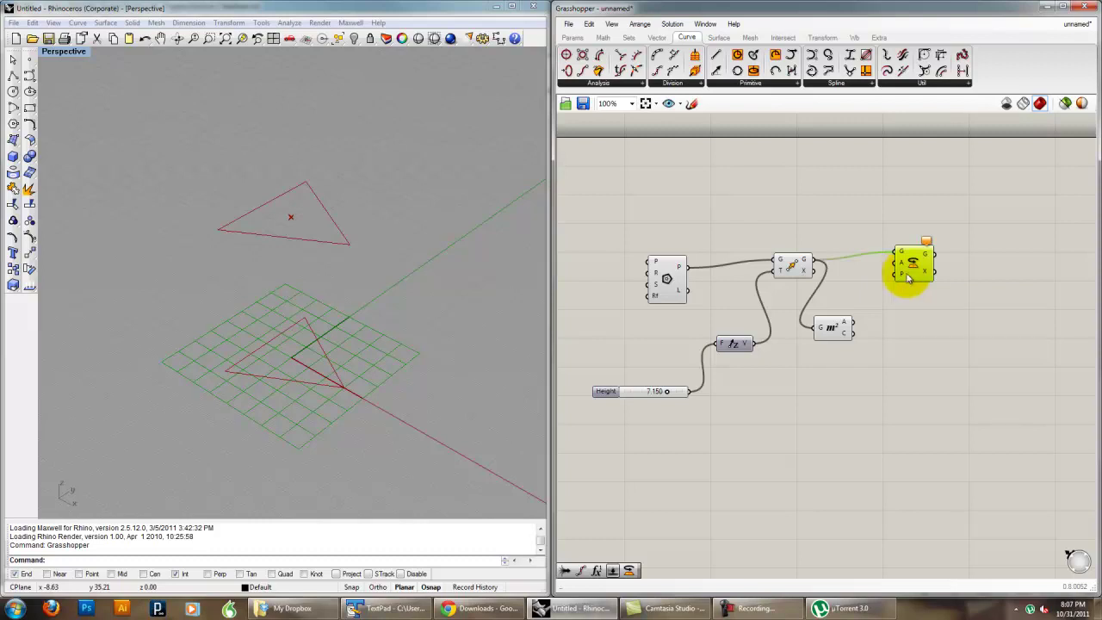
{"action": "mouse_move", "coordinate": [919, 270]}
{"action": "left_mouse_down"}
{"action": "mouse_move", "coordinate": [937, 267]}
{"action": "mouse_move", "coordinate": [924, 270]}
{"action": "left_mouse_up"}
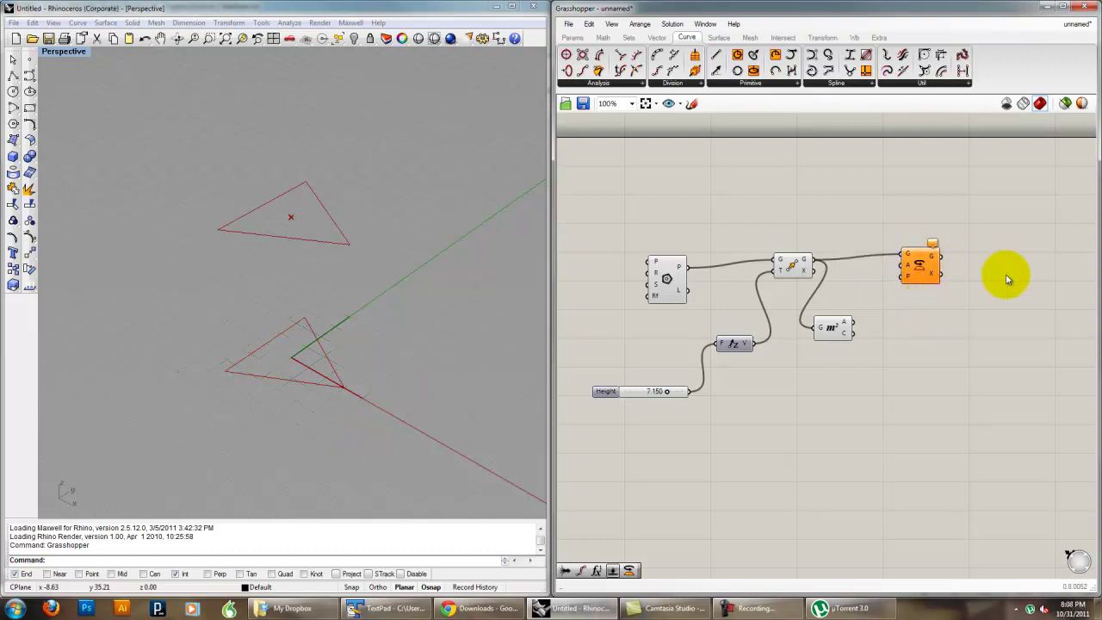
{"action": "left_click_drag", "start_coordinate": [918, 265], "coordinate": [935, 263]}
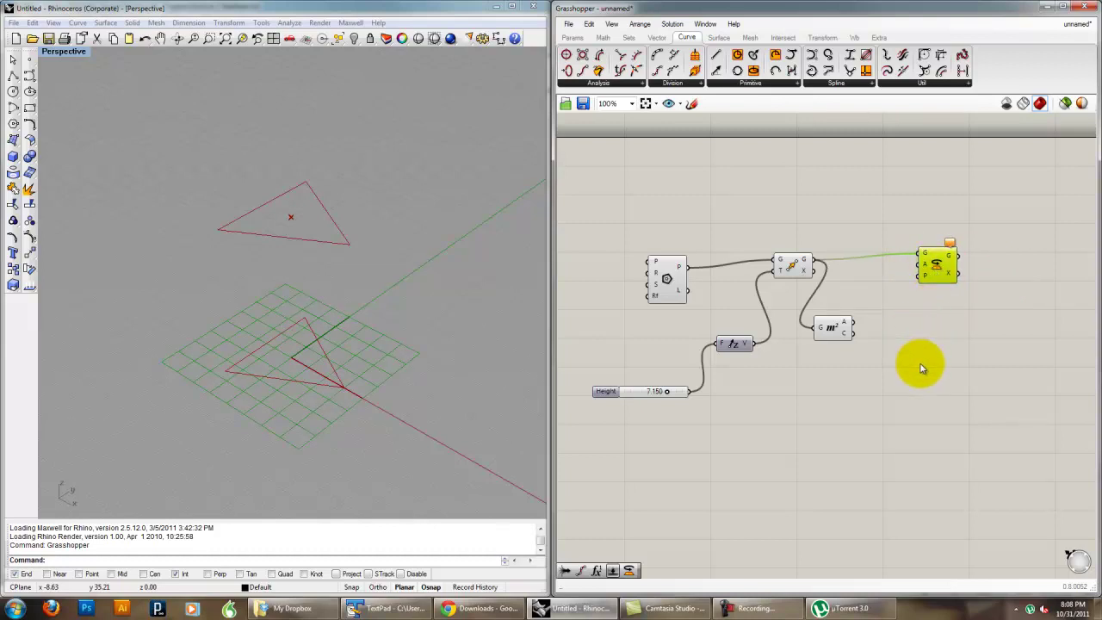
Add a new Number Slider to the left of Rotate
{"action": "double_click", "coordinate": [917, 384]}
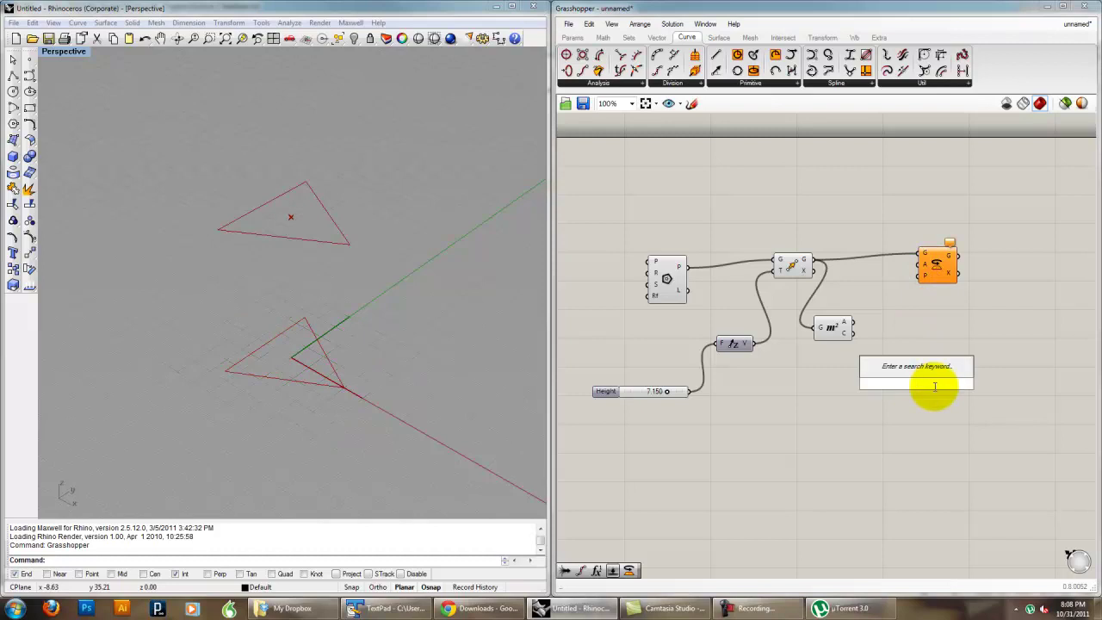
{"action": "type", "text": "num"}
{"action": "left_click", "coordinate": [900, 353]}
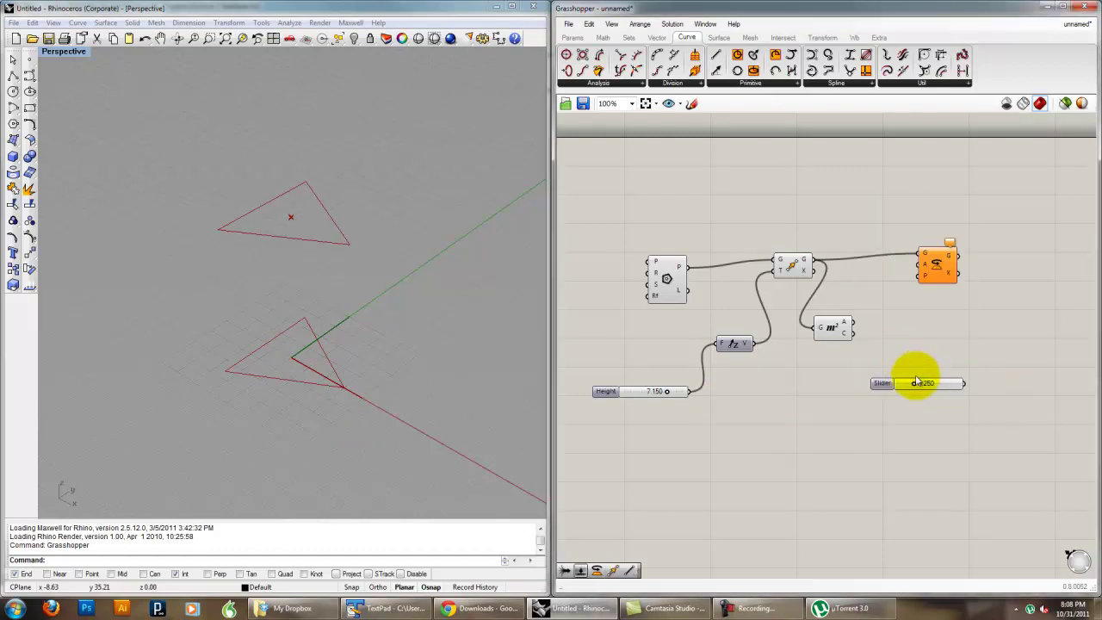
{"action": "left_click_drag", "start_coordinate": [915, 374], "coordinate": [832, 376]}
Set the slider's maximum to 360 and wire it into Rotate's A angle input
{"action": "right_click", "coordinate": [832, 379]}
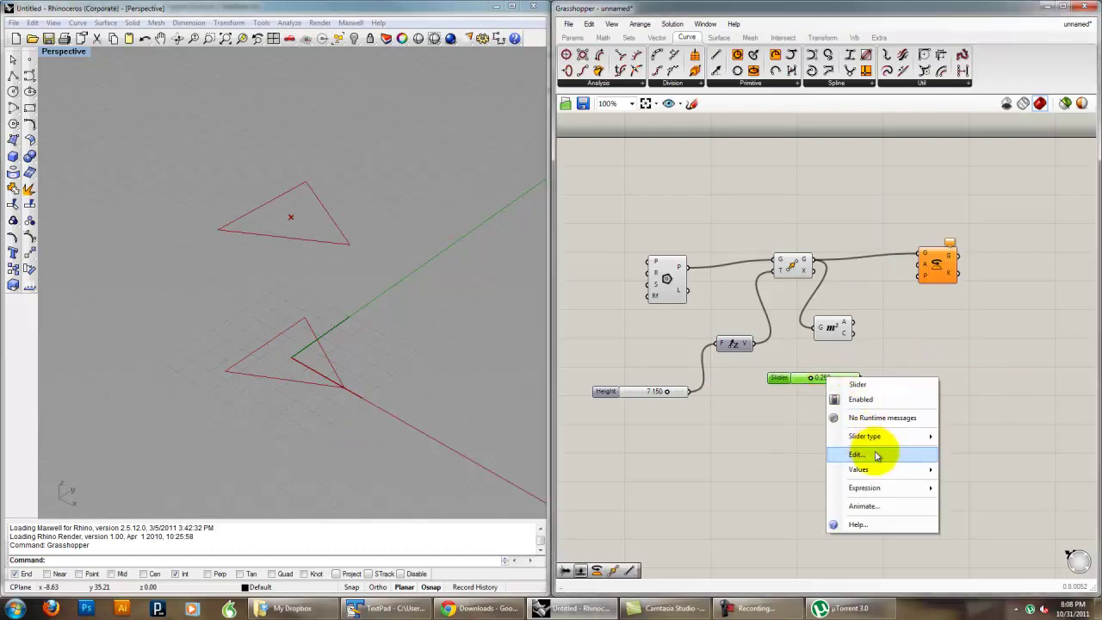
{"action": "left_click", "coordinate": [870, 454]}
{"action": "double_click", "coordinate": [911, 483]}
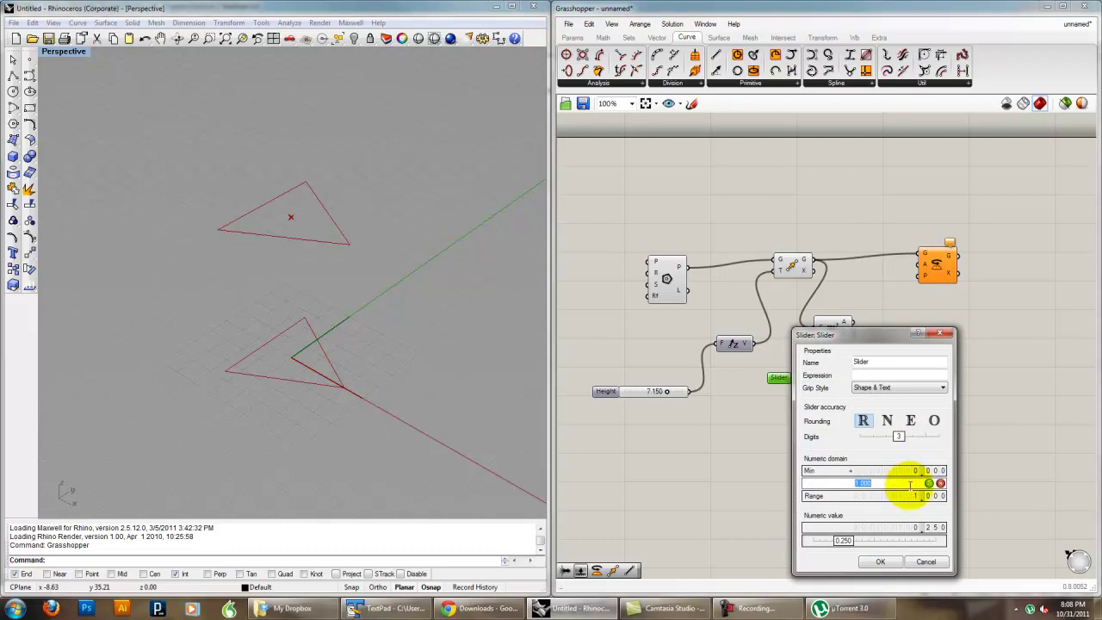
{"action": "type", "text": "360"}
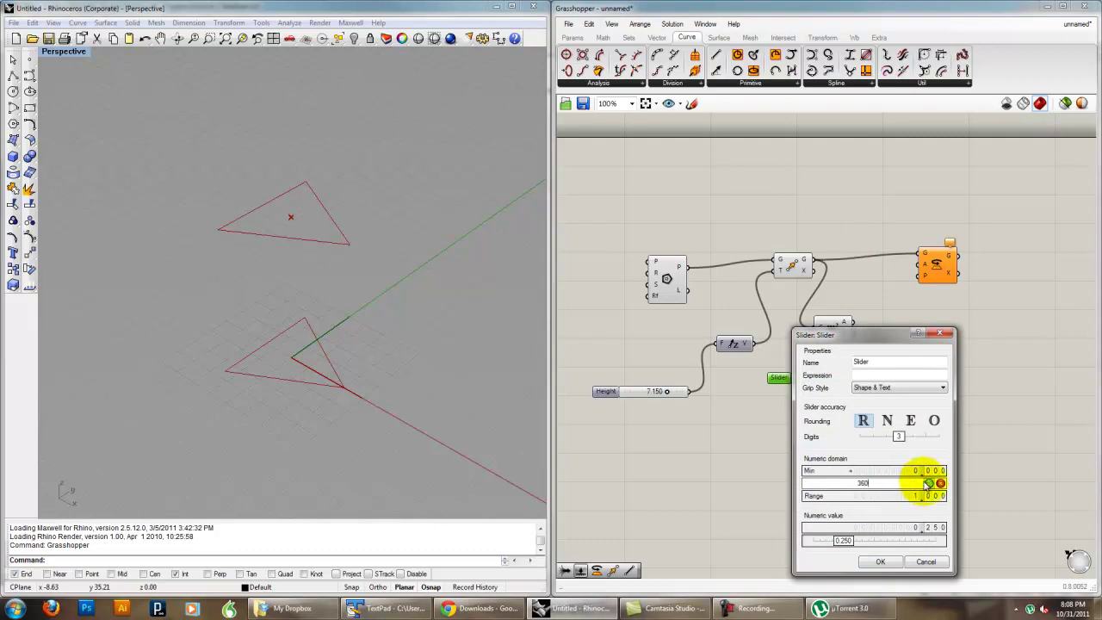
{"action": "left_click", "coordinate": [929, 484]}
{"action": "left_click", "coordinate": [880, 561]}
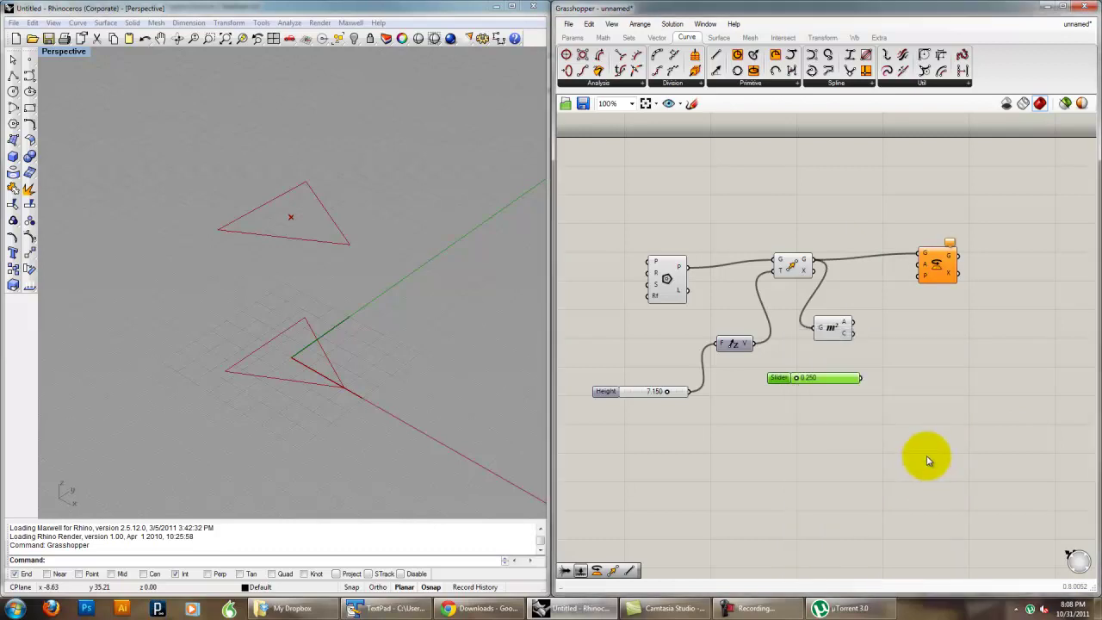
{"action": "left_click_drag", "start_coordinate": [860, 377], "coordinate": [923, 269]}
{"action": "left_click_drag", "start_coordinate": [797, 377], "coordinate": [852, 386]}
Inspect Rotate's angle input A, which expects radians, then clear the selection
{"action": "mouse_move", "coordinate": [928, 268]}
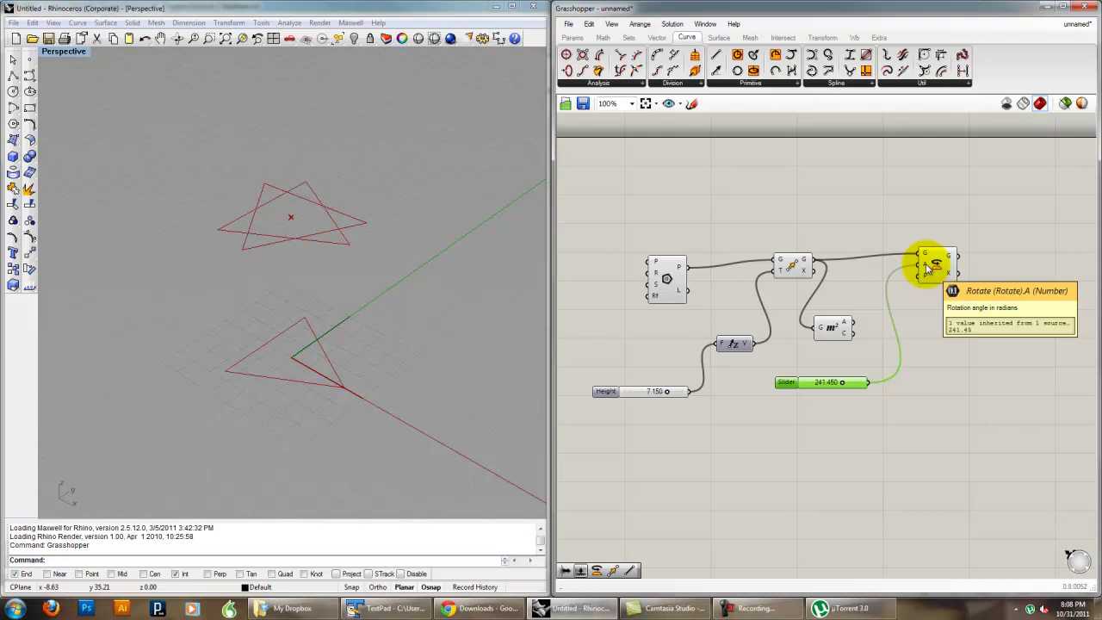
{"action": "left_click", "coordinate": [939, 381]}
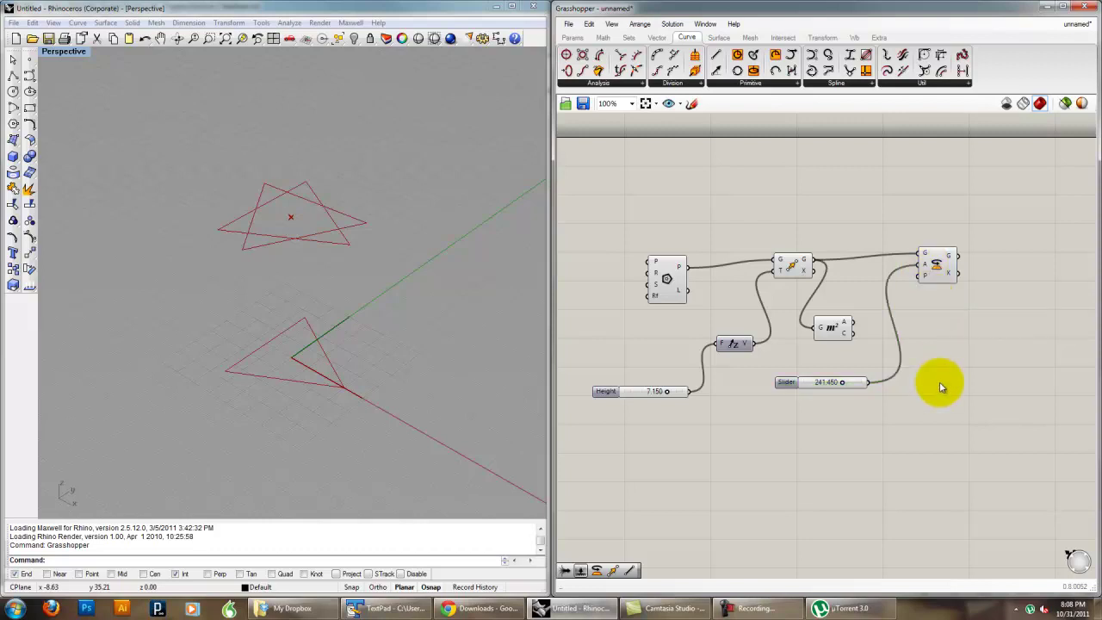
Maximize Grasshopper, recenter the graph, and open the Expression Editor for Rotate's A input
{"action": "right_click", "coordinate": [928, 269]}
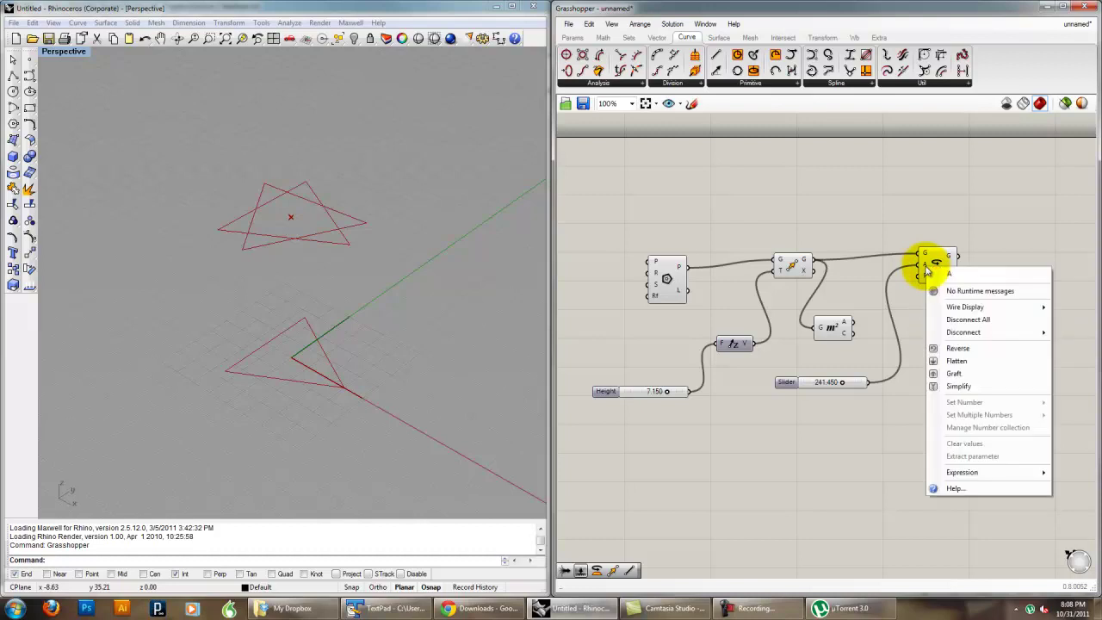
{"action": "left_click", "coordinate": [918, 186]}
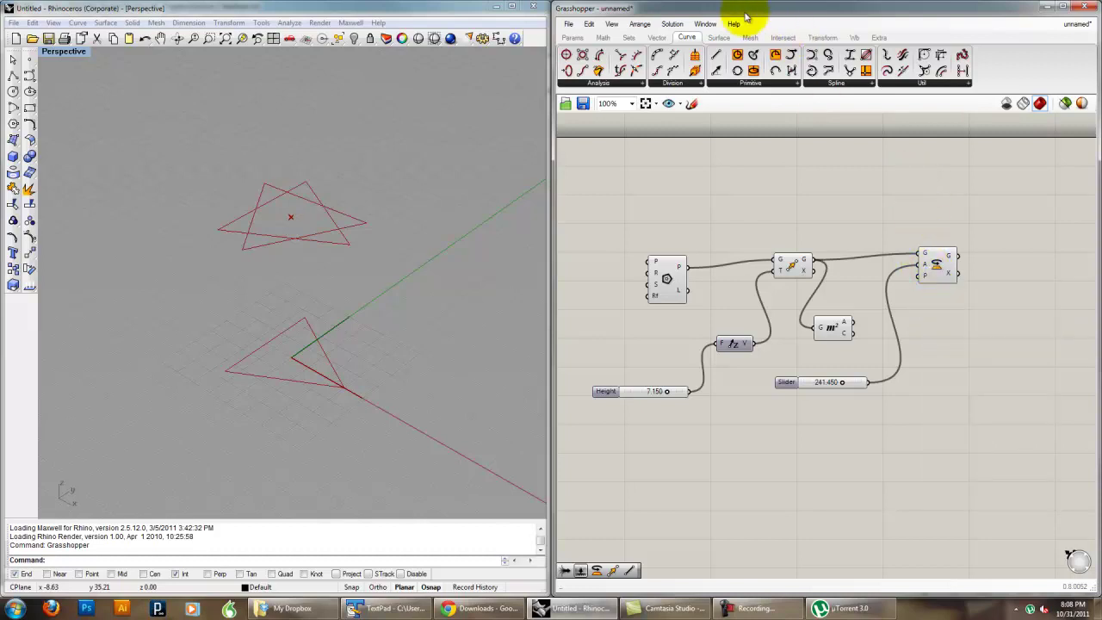
{"action": "left_click_drag", "start_coordinate": [747, 9], "coordinate": [713, 5]}
{"action": "right_click_drag", "start_coordinate": [450, 308], "coordinate": [738, 328]}
{"action": "scroll", "coordinate": [684, 300], "scroll_direction": "up", "scroll_amount": 2}
{"action": "right_click", "coordinate": [720, 269]}
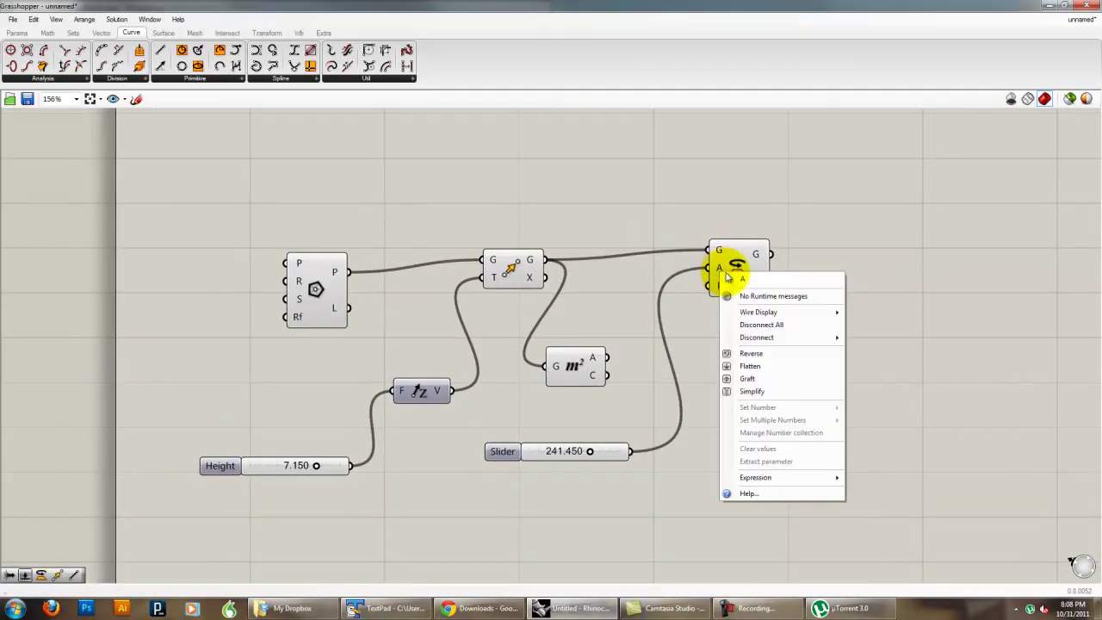
{"action": "mouse_move", "coordinate": [778, 478]}
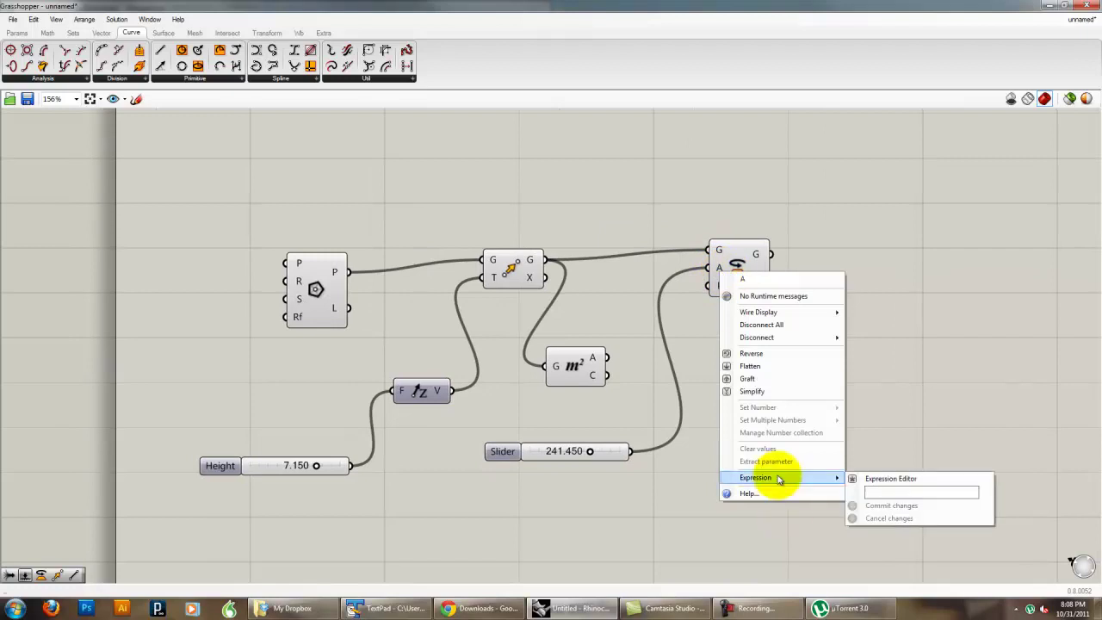
{"action": "left_click", "coordinate": [889, 480]}
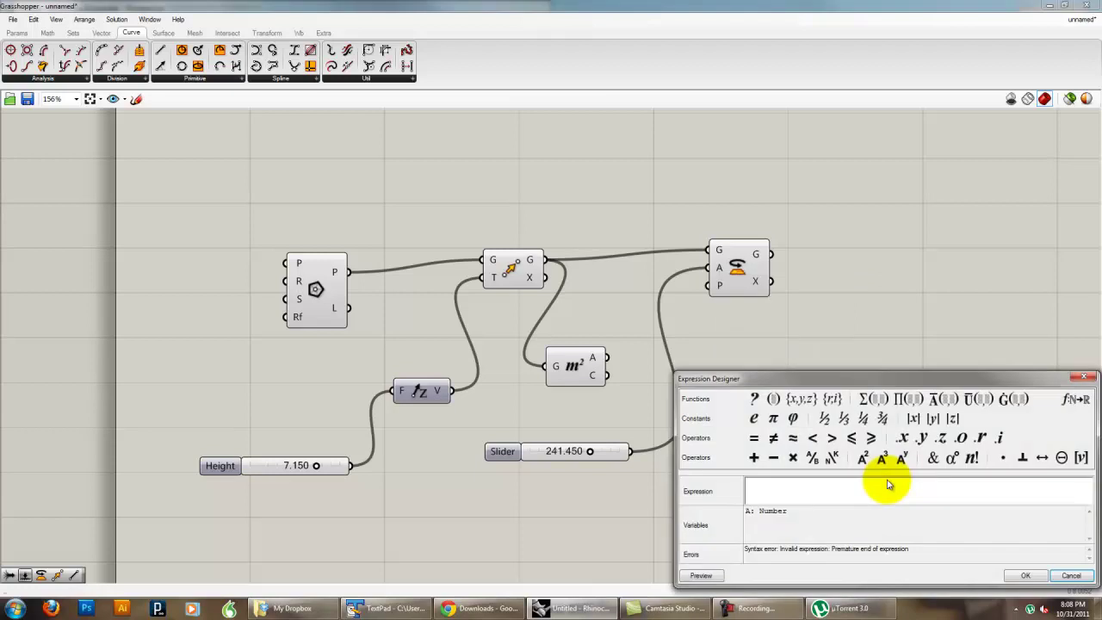
{"action": "left_click_drag", "start_coordinate": [887, 382], "coordinate": [829, 348]}
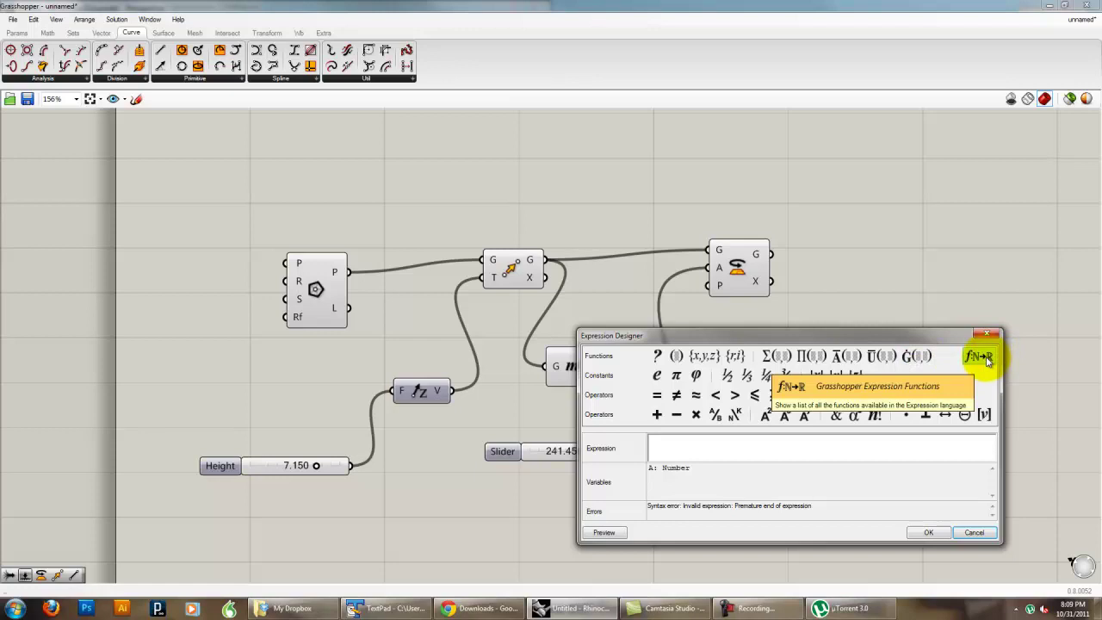
{"action": "left_click", "coordinate": [981, 356]}
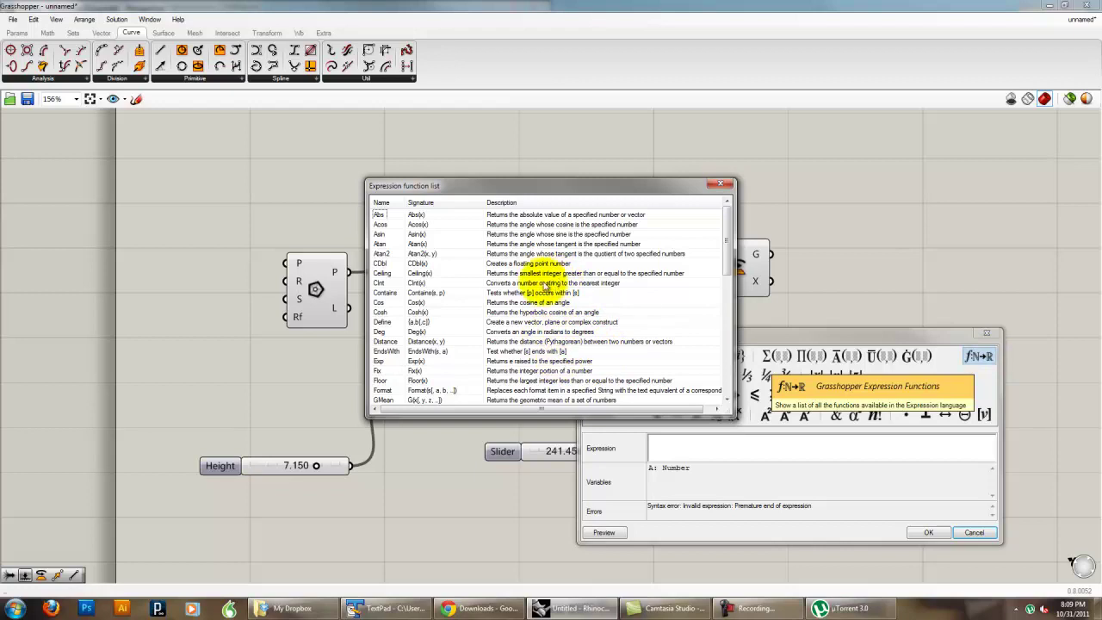
{"action": "scroll", "coordinate": [531, 303], "scroll_direction": "down", "scroll_amount": 4}
{"action": "scroll", "coordinate": [531, 303], "scroll_direction": "down", "scroll_amount": 5}
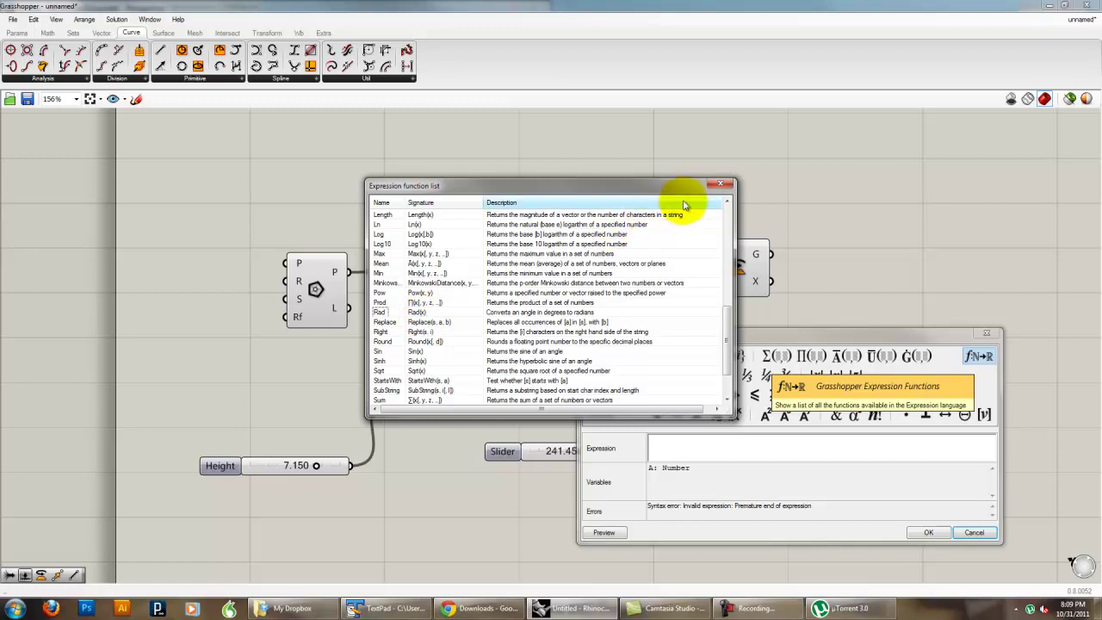
{"action": "left_click", "coordinate": [721, 183]}
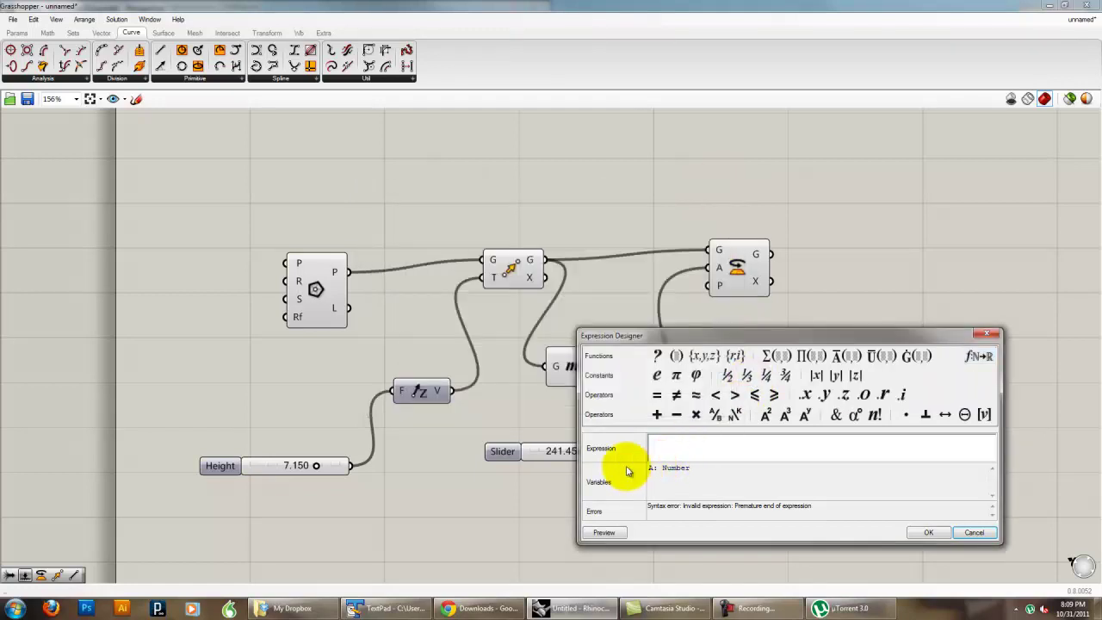
Enter Rad(a) as the Rotate angle expression and confirm it has no syntax errors
{"action": "left_click", "coordinate": [673, 449]}
{"action": "type", "text": "Rad(a)"}
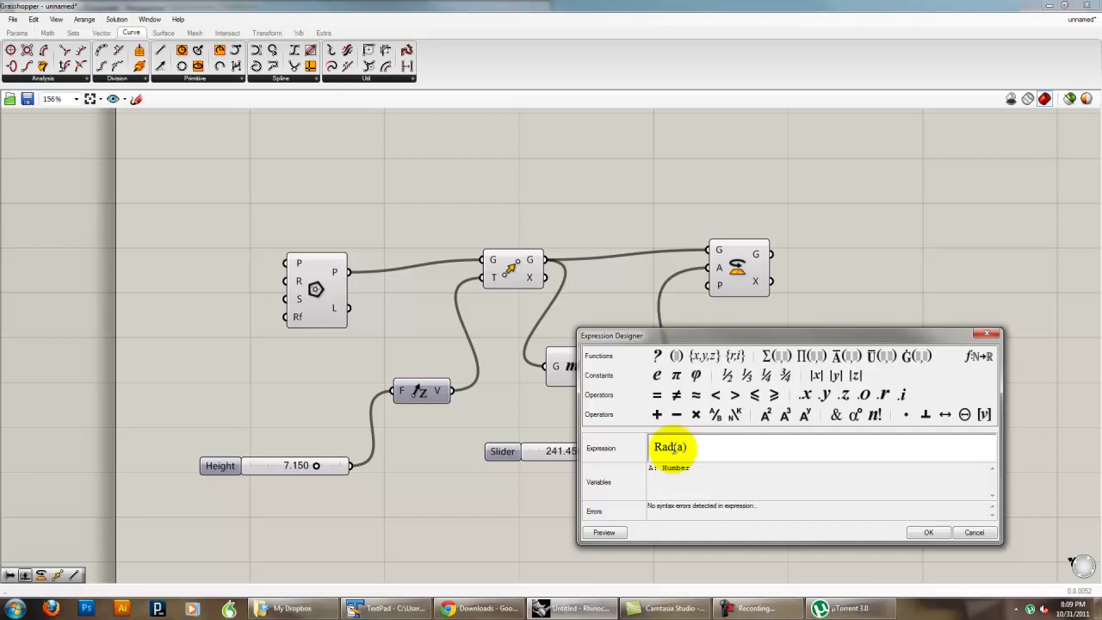
{"action": "left_click_drag", "start_coordinate": [758, 506], "coordinate": [646, 505]}
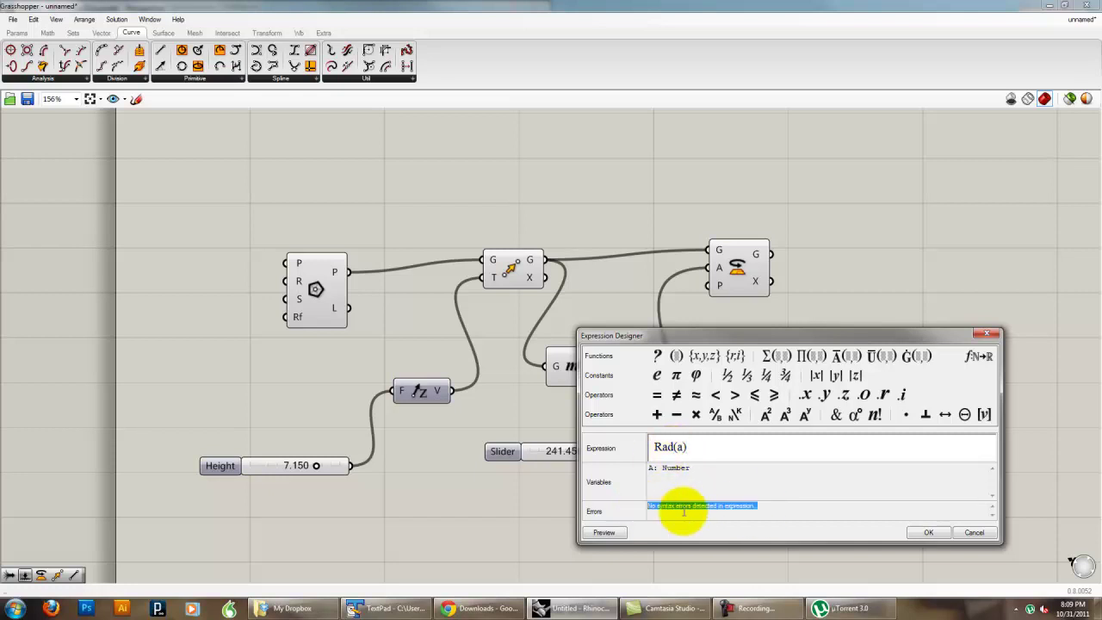
{"action": "left_click", "coordinate": [928, 533]}
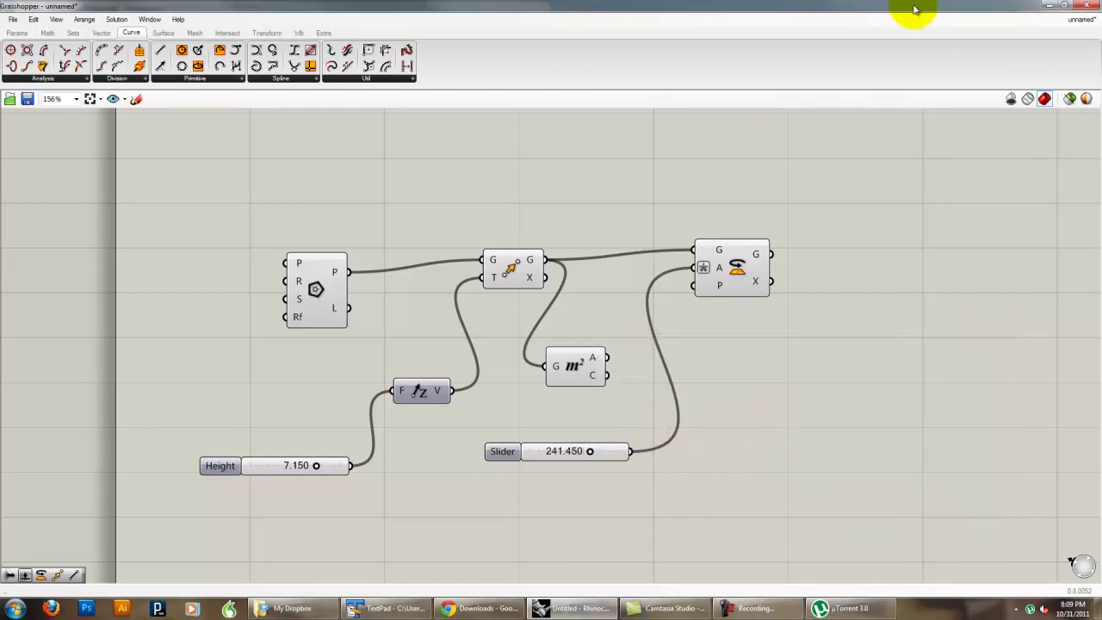
Drag the angle slider to 60.480 so the triangles form a star, then select Rotate to preview
{"action": "double_click", "coordinate": [915, 10]}
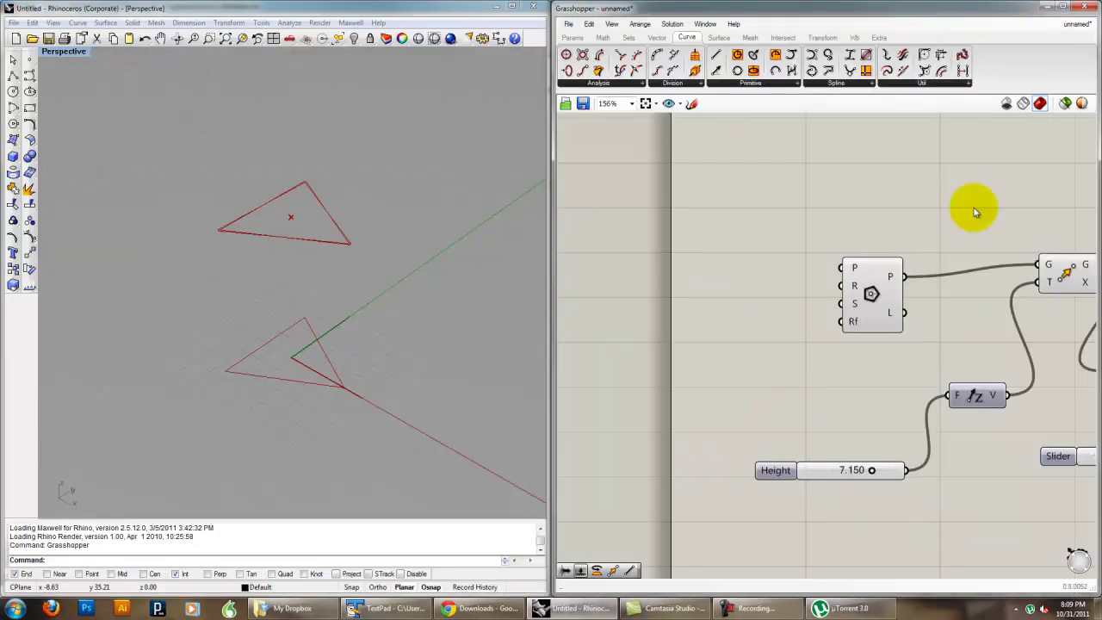
{"action": "scroll", "coordinate": [812, 229], "scroll_direction": "down", "scroll_amount": 2}
{"action": "right_click_drag", "start_coordinate": [817, 263], "coordinate": [793, 243]}
{"action": "left_click_drag", "start_coordinate": [836, 380], "coordinate": [777, 379]}
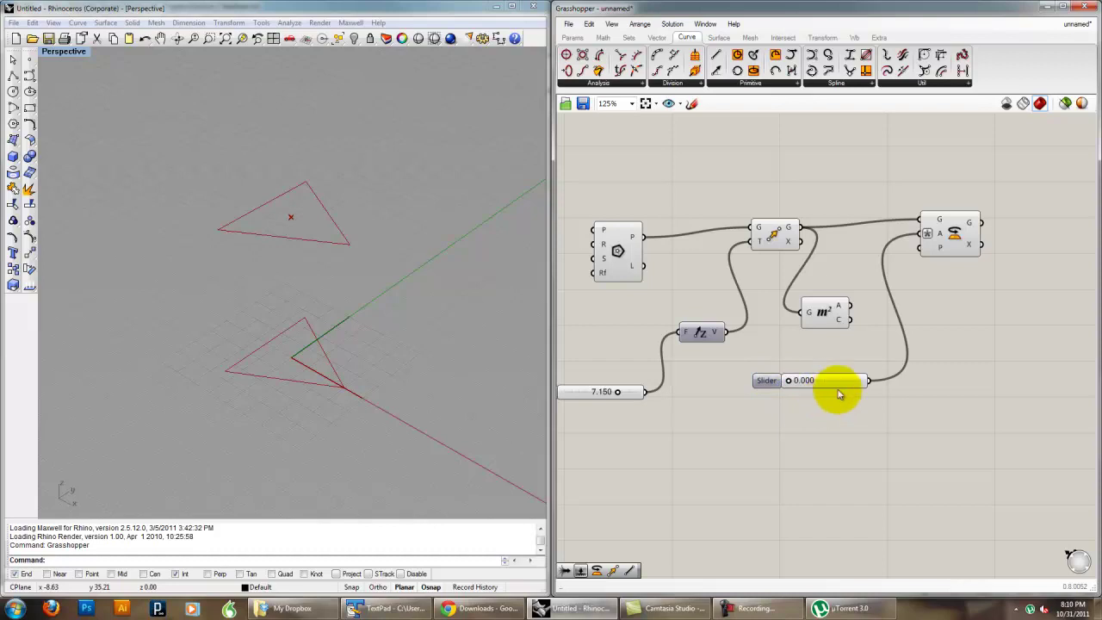
{"action": "left_click_drag", "start_coordinate": [792, 382], "coordinate": [803, 385]}
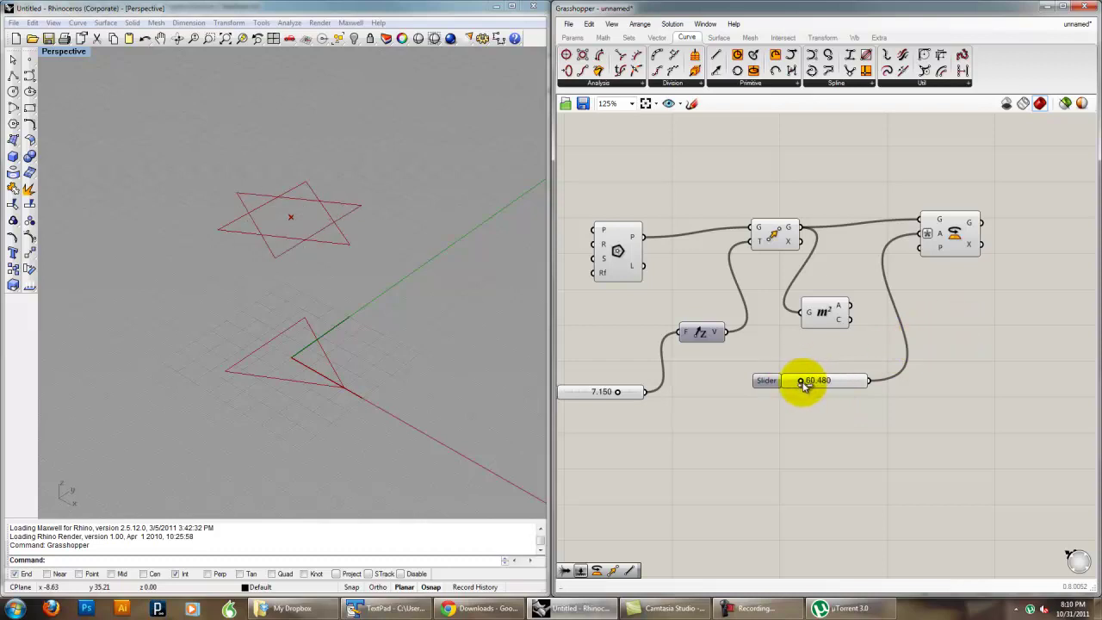
{"action": "left_click_drag", "start_coordinate": [948, 233], "coordinate": [956, 234]}
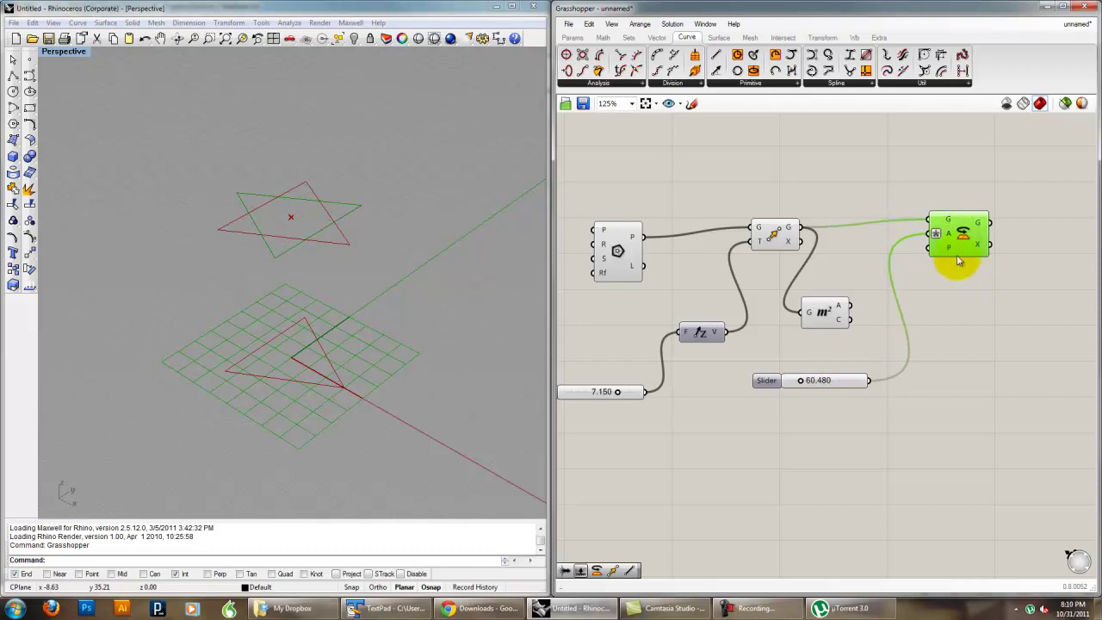
{"action": "mouse_move", "coordinate": [950, 250]}
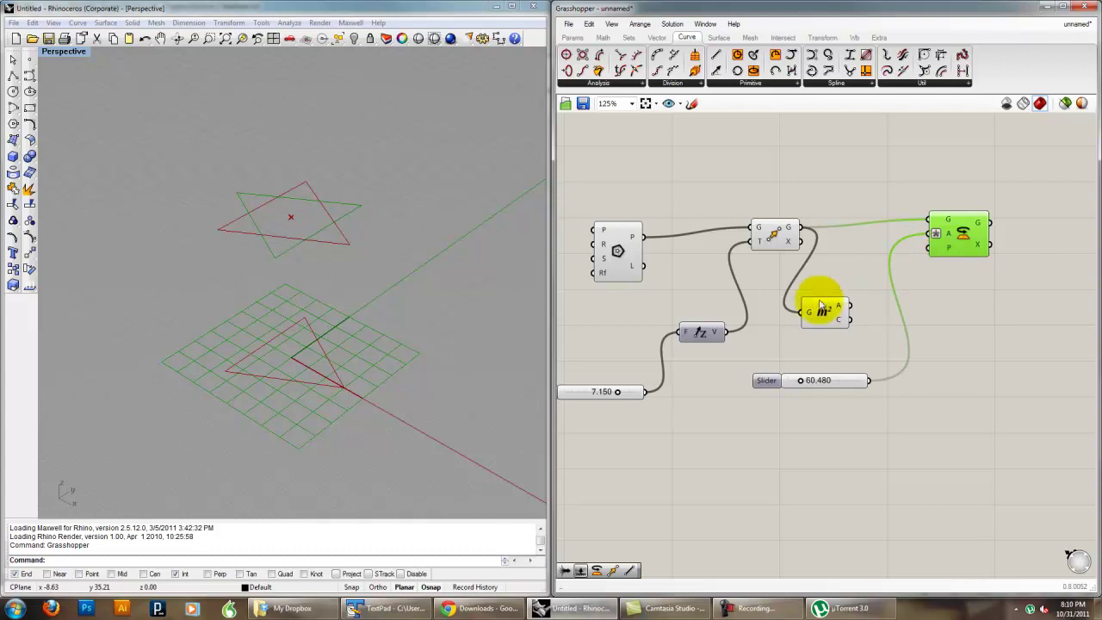
Wire Area's centroid C into Rotate's P input and set the angle slider to 8.640
{"action": "left_click_drag", "start_coordinate": [820, 307], "coordinate": [932, 248]}
{"action": "left_click_drag", "start_coordinate": [951, 254], "coordinate": [957, 267]}
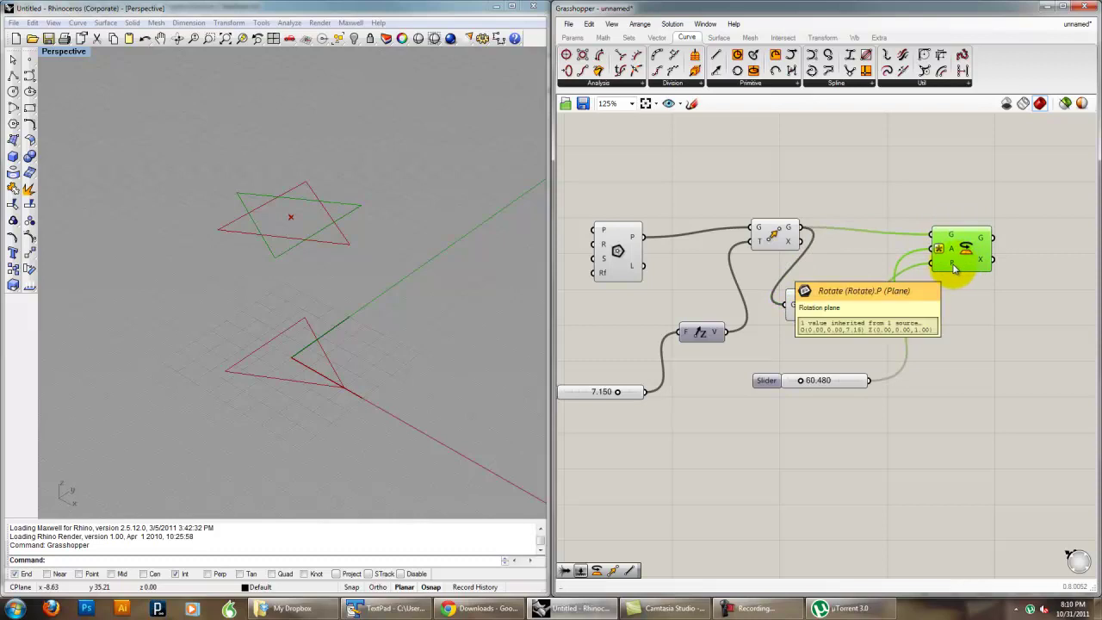
{"action": "mouse_move", "coordinate": [801, 380]}
{"action": "left_mouse_down"}
{"action": "mouse_move", "coordinate": [866, 376]}
{"action": "mouse_move", "coordinate": [800, 382]}
{"action": "mouse_move", "coordinate": [839, 384]}
{"action": "mouse_move", "coordinate": [822, 388]}
{"action": "mouse_move", "coordinate": [788, 386]}
{"action": "mouse_move", "coordinate": [839, 375]}
{"action": "mouse_move", "coordinate": [782, 373]}
{"action": "left_mouse_up"}
{"action": "scroll", "coordinate": [930, 342], "scroll_direction": "down", "scroll_amount": 1}
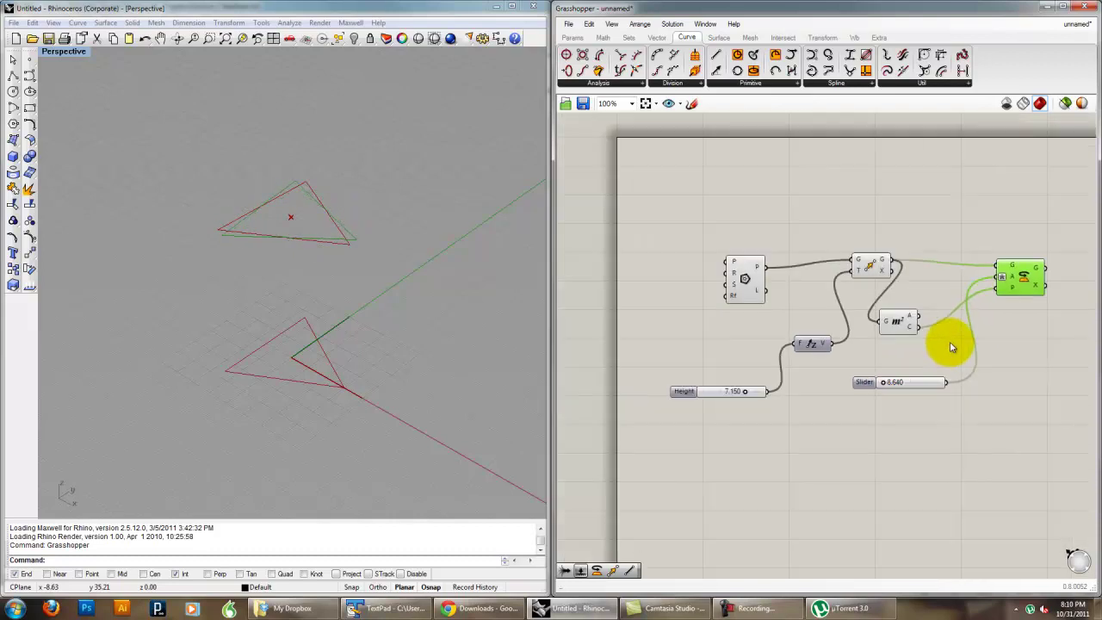